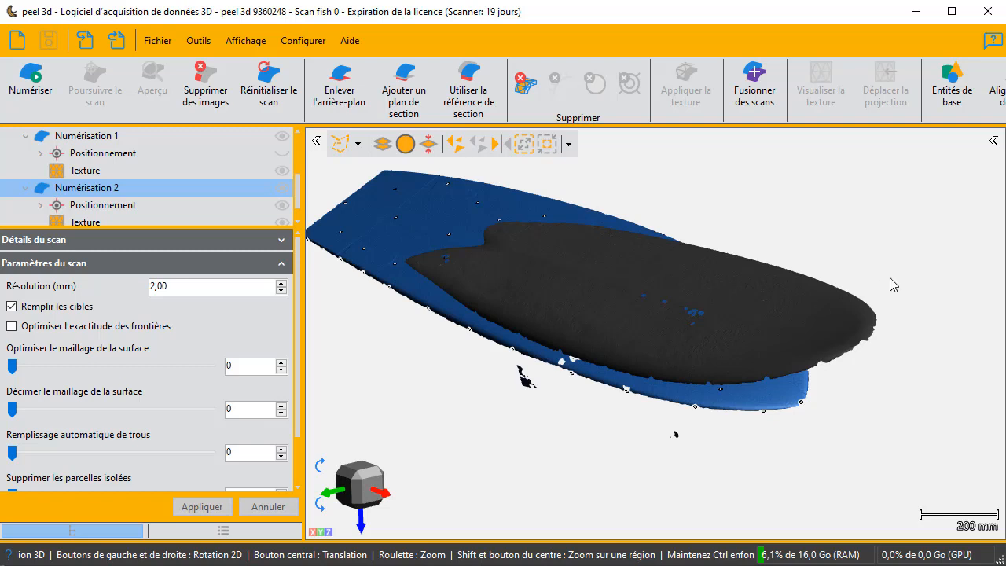
# - Merge Numérisation 1 with Numérisation 2 at 2,00 mm resolution, previewing and accepting the target-based best fit
pyautogui.click(753, 90)
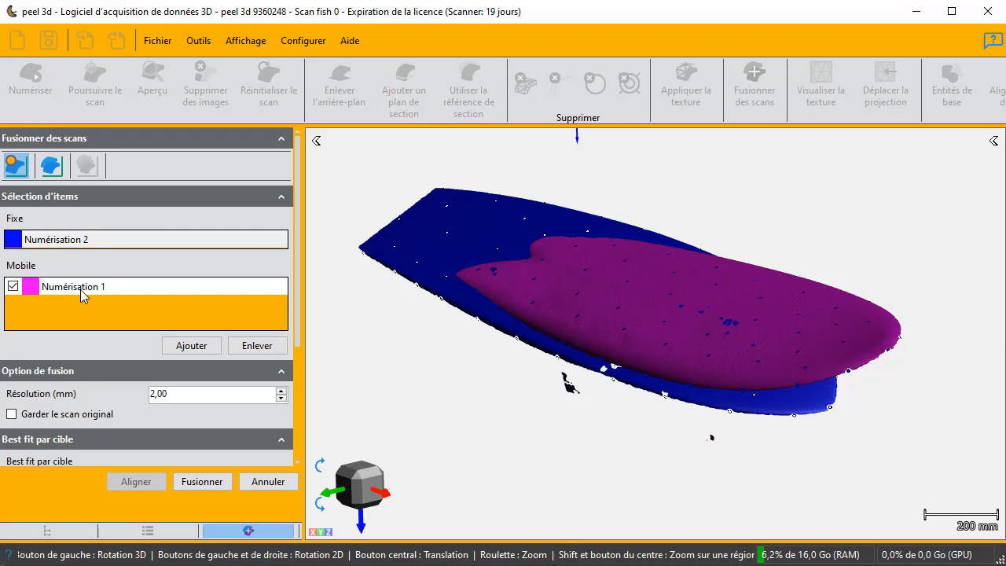
pyautogui.scroll(-3, 109, 399)
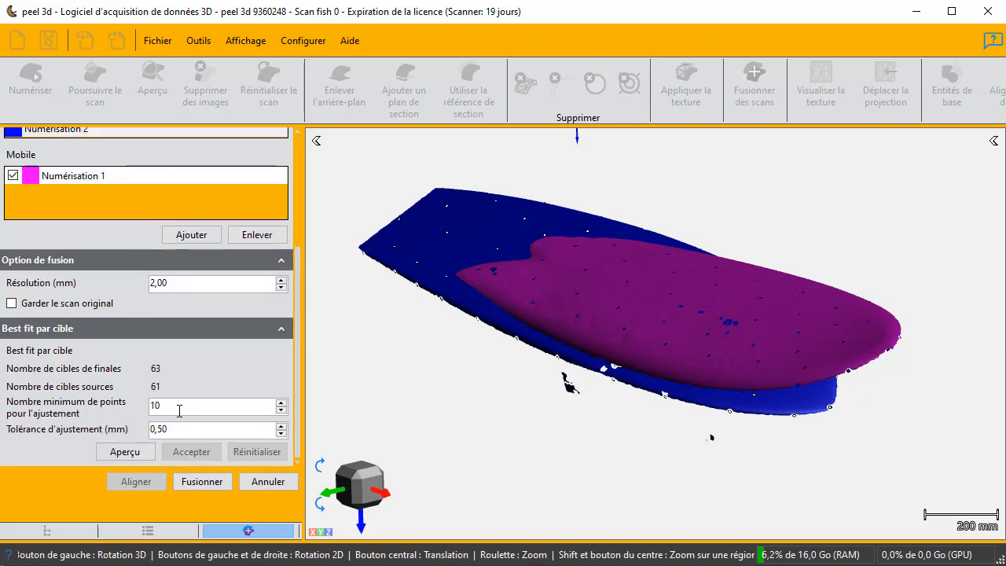
pyautogui.click(126, 452)
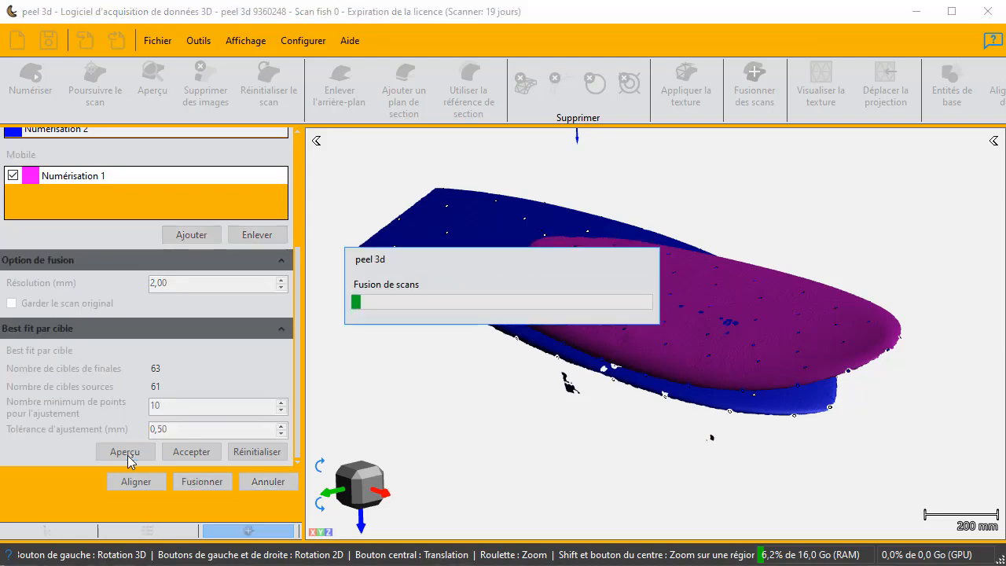
pyautogui.moveTo(458, 395); pyautogui.dragTo(456, 233)
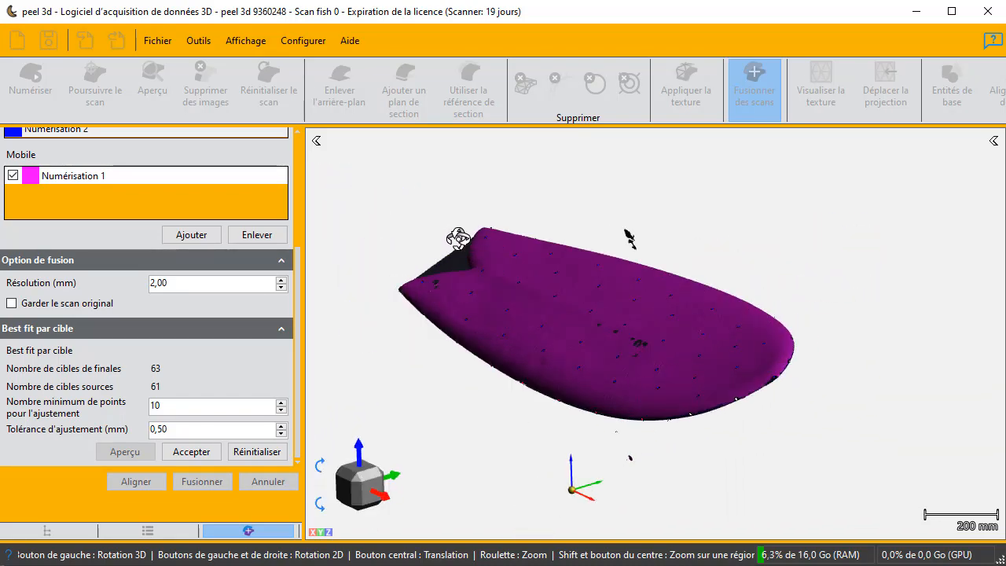
pyautogui.click(189, 452)
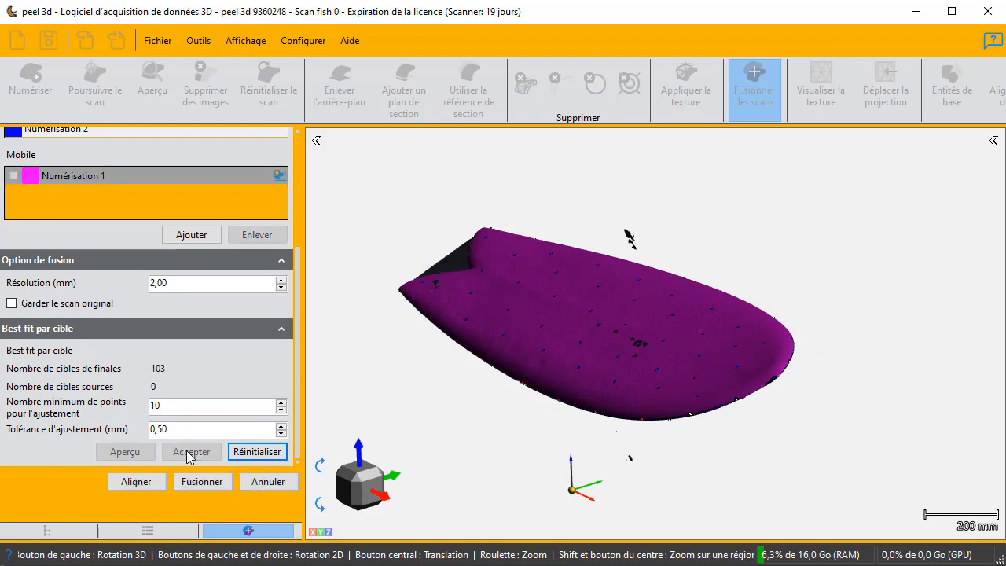
pyautogui.click(200, 484)
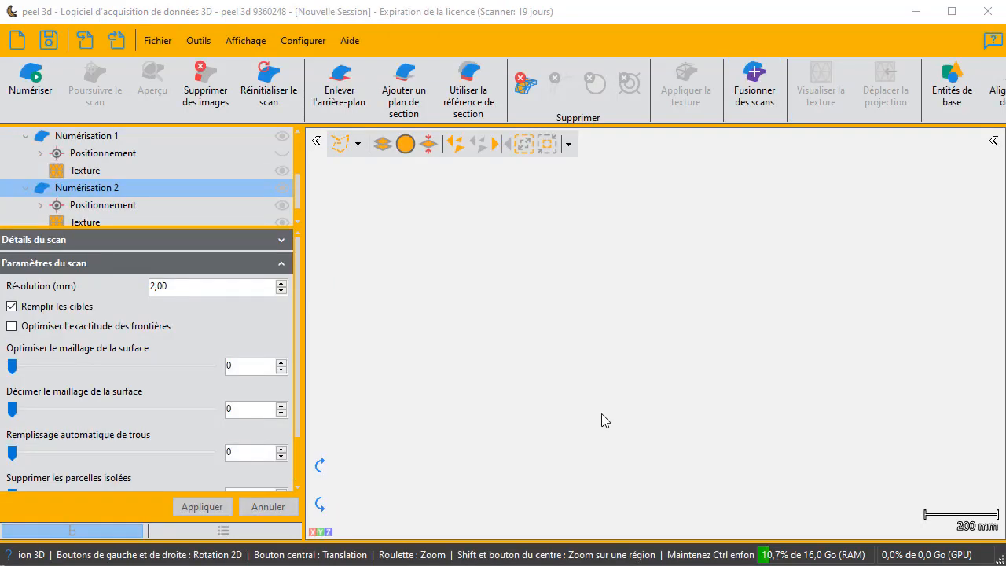
# - Display only the merged Numérisation 2 scan and examine the board's surface up close for defects
pyautogui.moveTo(602, 420)
pyautogui.mouseDown()
pyautogui.moveTo(595, 411)
pyautogui.moveTo(611, 400)
pyautogui.moveTo(596, 411)
pyautogui.mouseUp()
pyautogui.scroll(1, 241, 169)
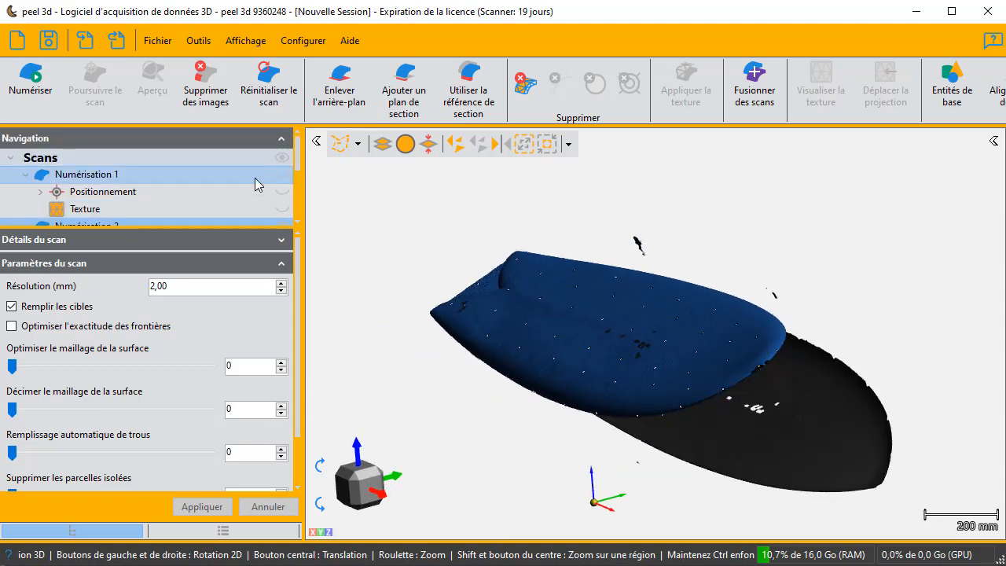
pyautogui.scroll(-1, 255, 184)
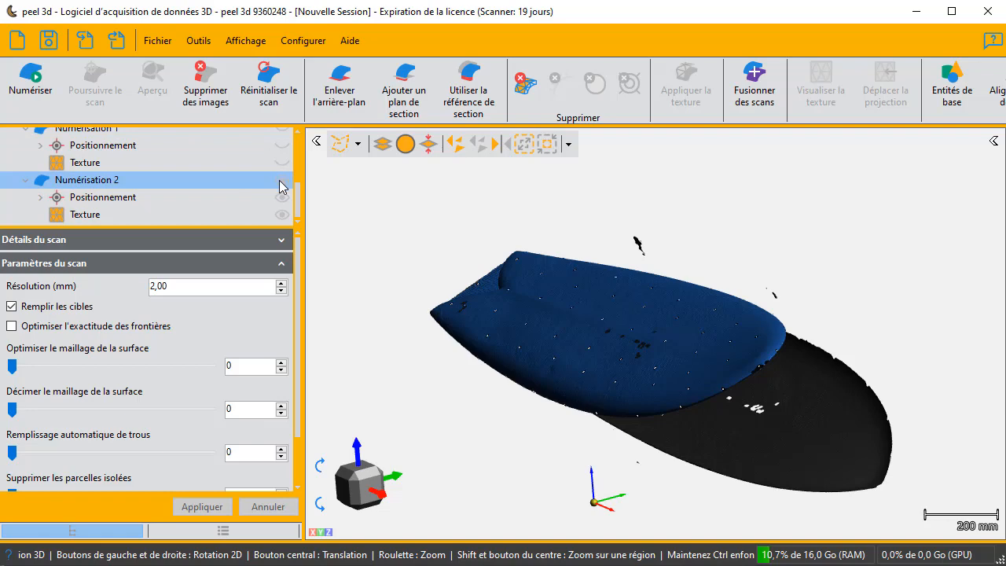
pyautogui.click(280, 181)
pyautogui.moveTo(527, 377); pyautogui.dragTo(428, 403)
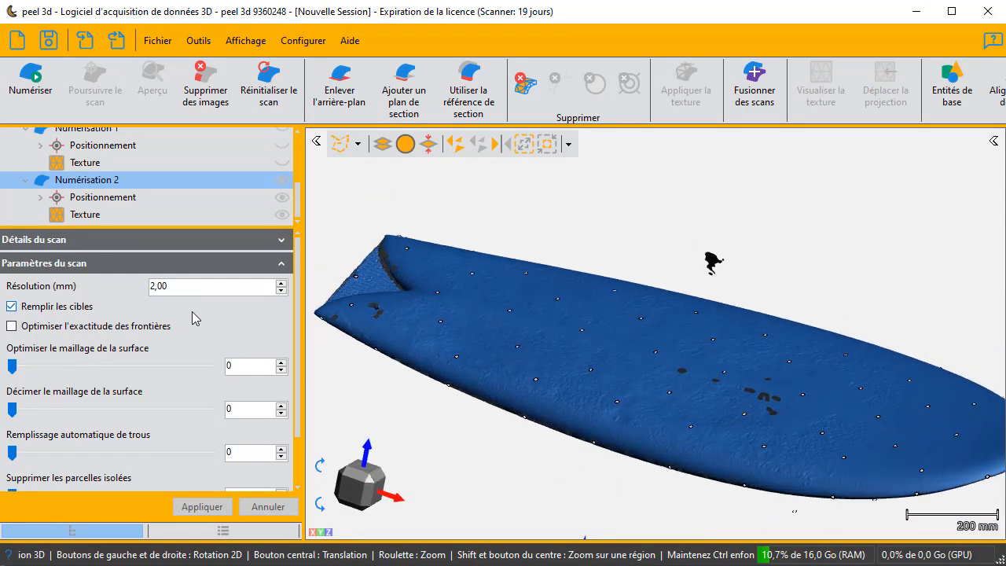
pyautogui.scroll(5, 590, 393)
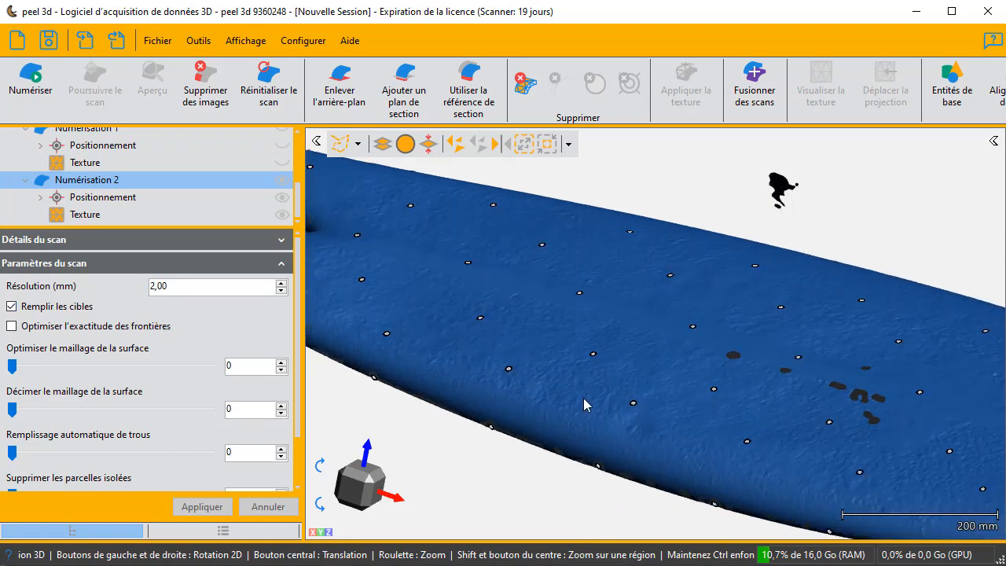
pyautogui.moveTo(566, 400); pyautogui.dragTo(530, 475)
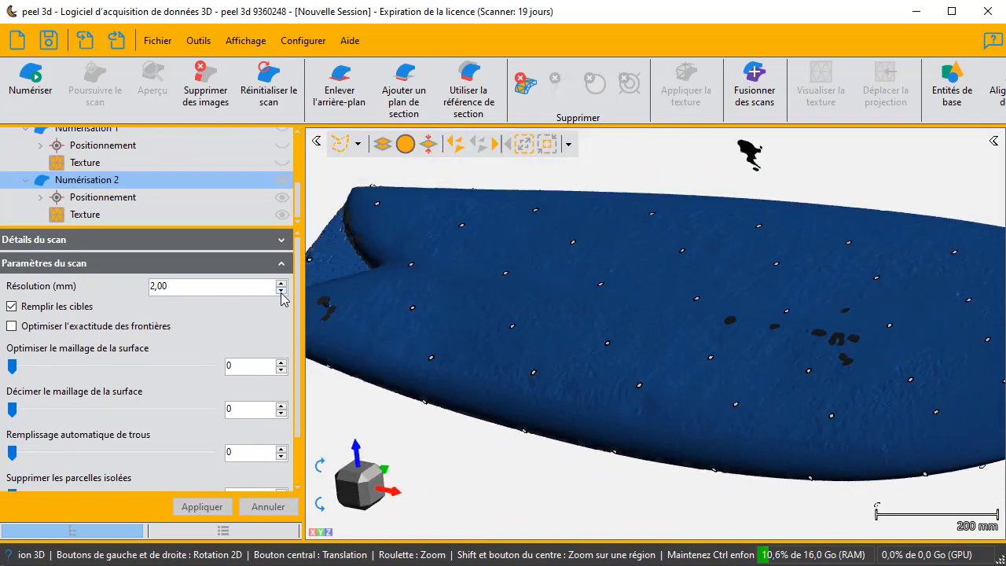
# - Set the resolution of the merged Numérisation 2 scan to 4,00 mm
pyautogui.click(281, 293)
pyautogui.click(281, 294)
pyautogui.click(282, 283)
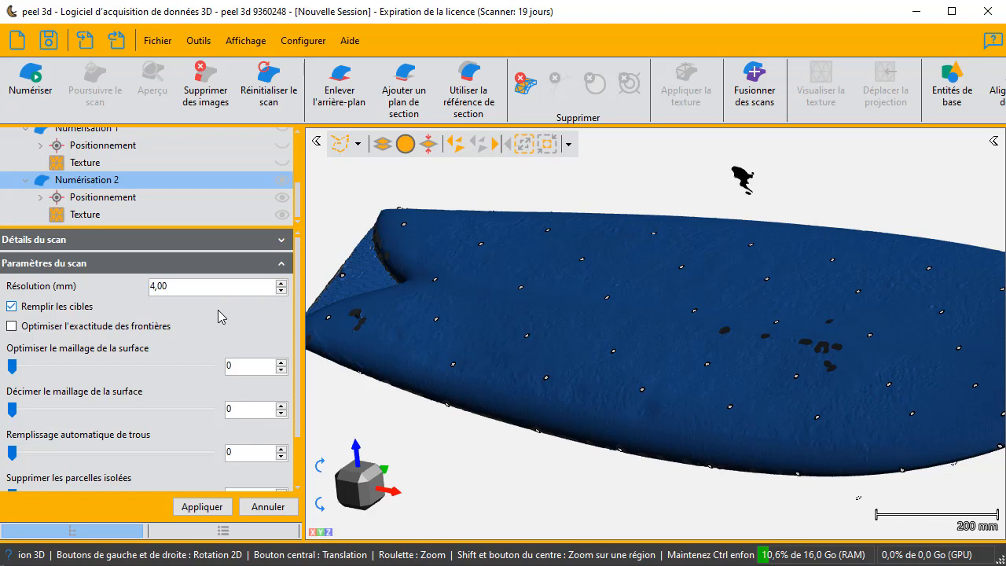
# - Set both the surface mesh optimisation and the surface mesh decimation of Numérisation 2 to 10
pyautogui.scroll(-1, 215, 322)
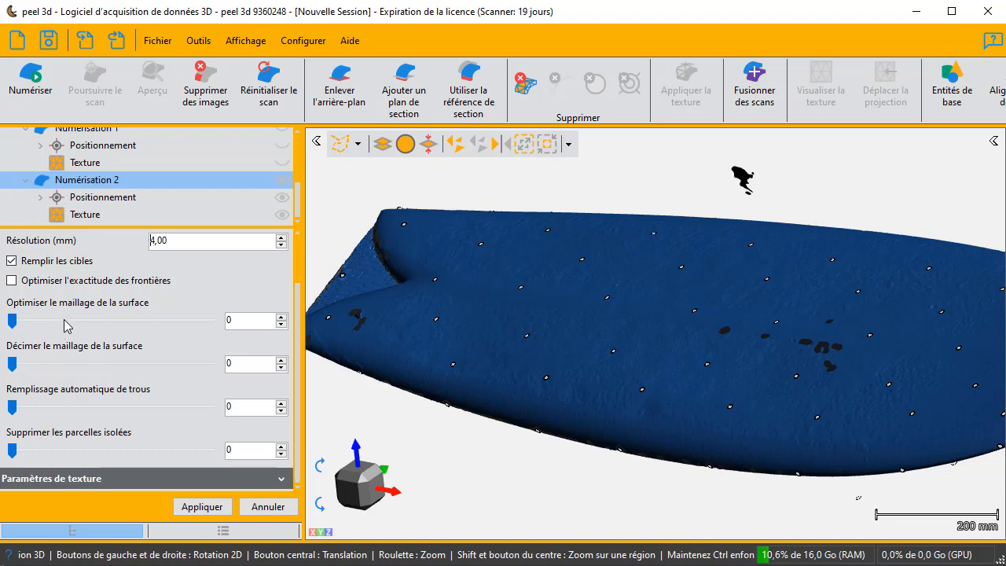
pyautogui.click(281, 319)
pyautogui.click(281, 317)
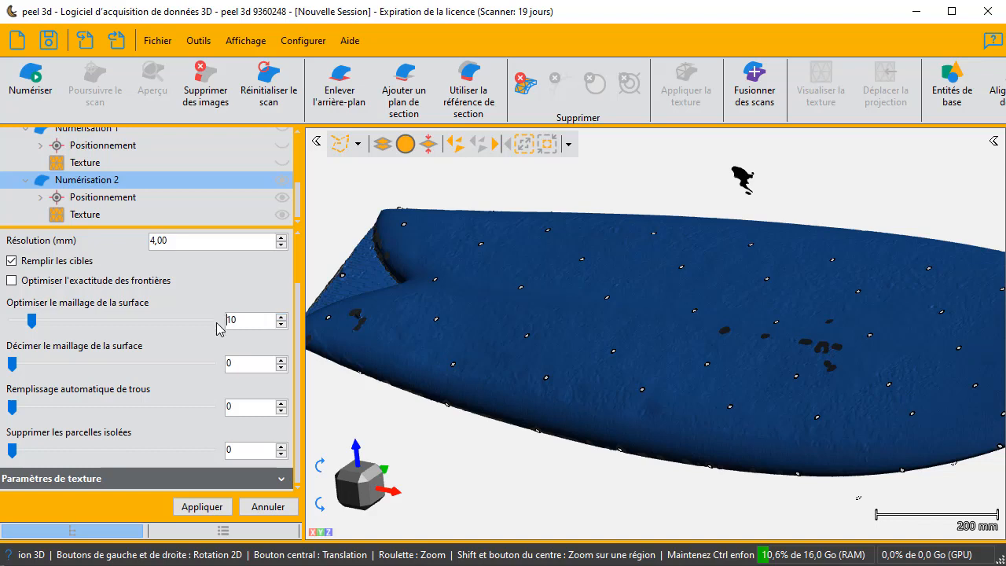
pyautogui.click(281, 360)
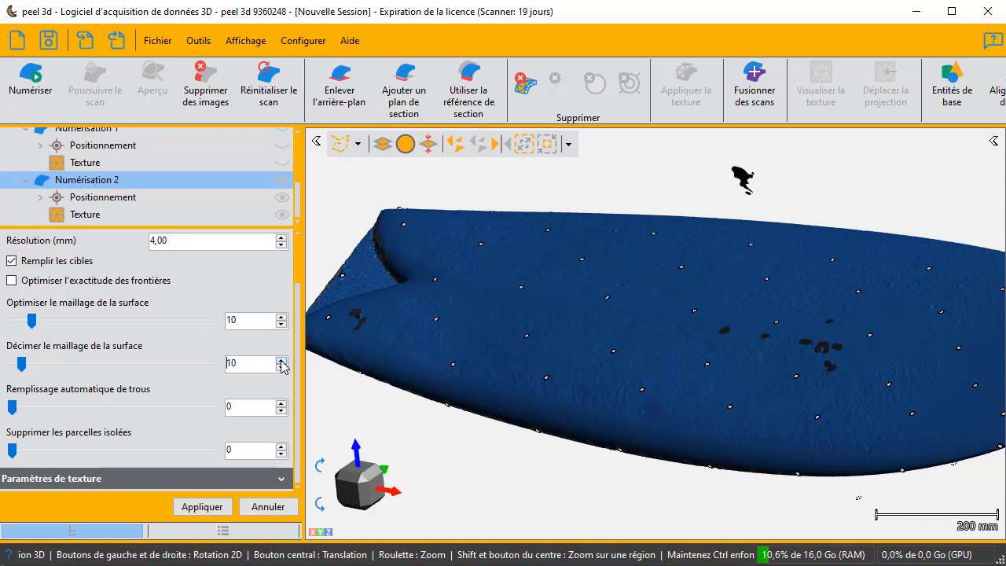
pyautogui.click(282, 360)
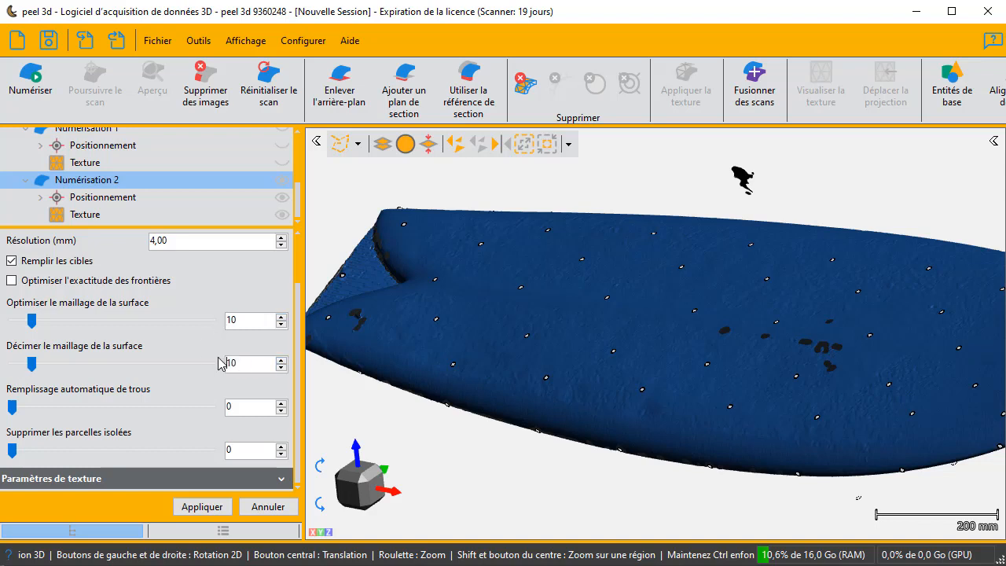
# - Set automatic hole filling to 20 and isolated patch removal to 10, and apply the scan parameters to Numérisation 2
pyautogui.click(281, 405)
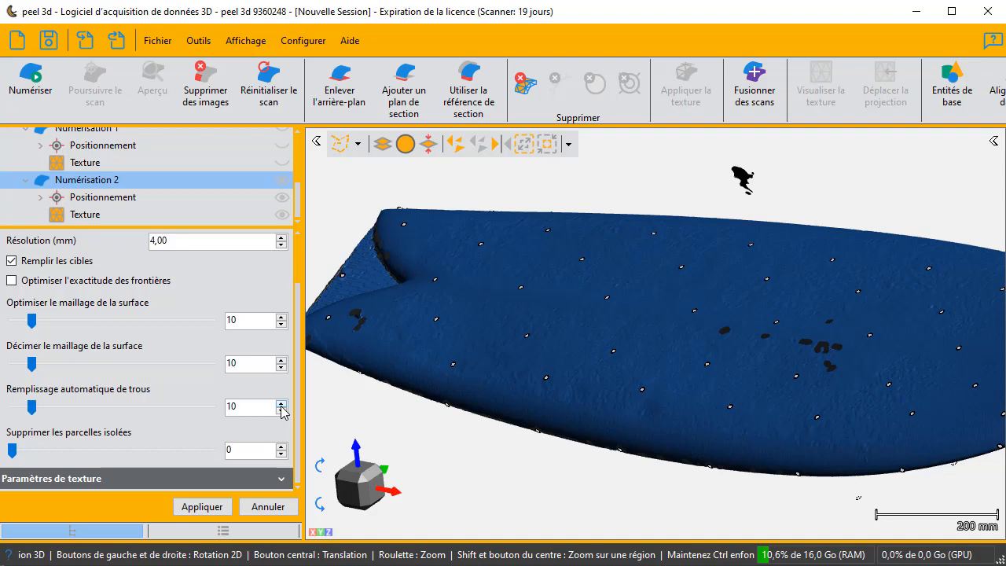
pyautogui.click(281, 403)
pyautogui.click(281, 404)
pyautogui.click(281, 448)
pyautogui.click(282, 447)
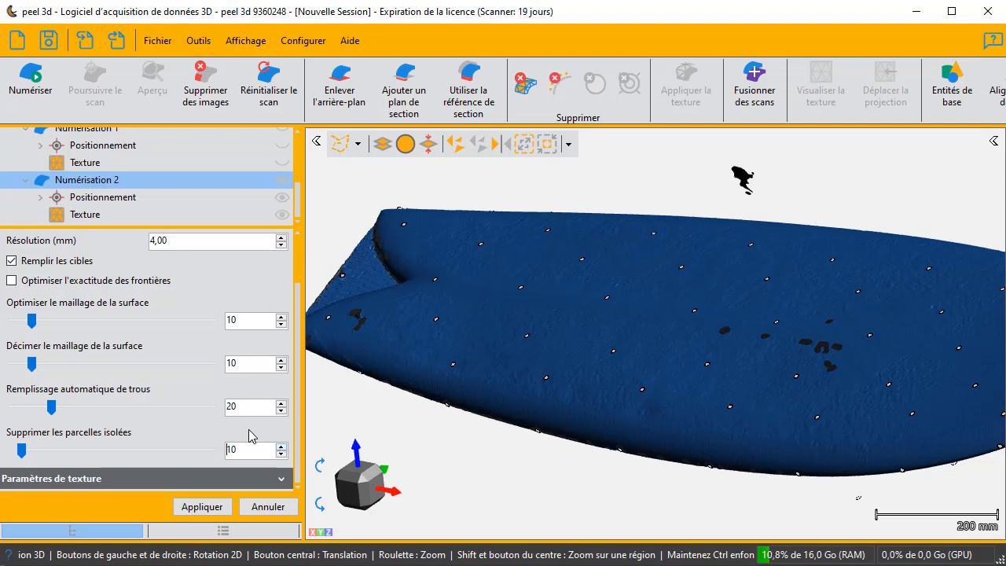
pyautogui.rightClick(569, 388)
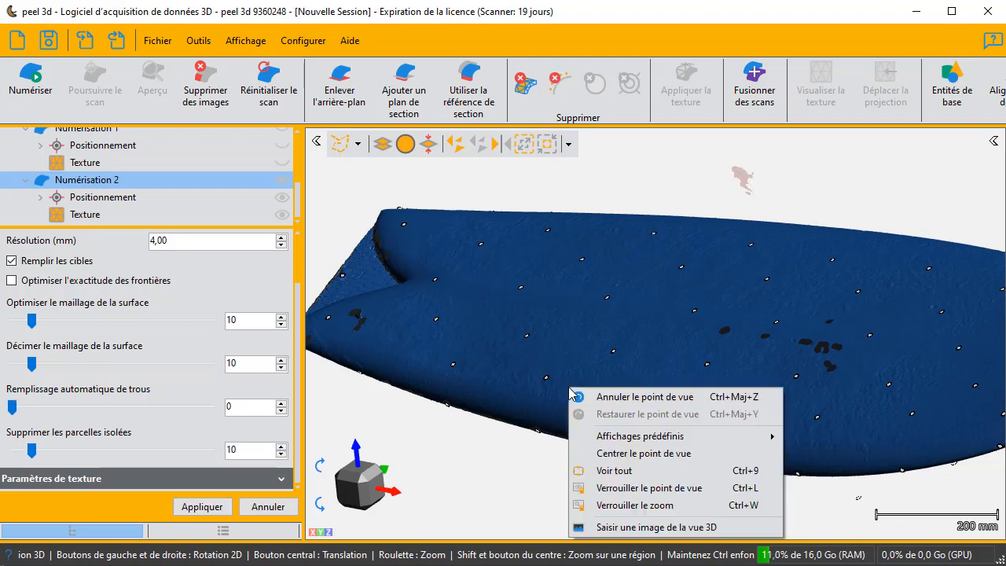
pyautogui.click(201, 507)
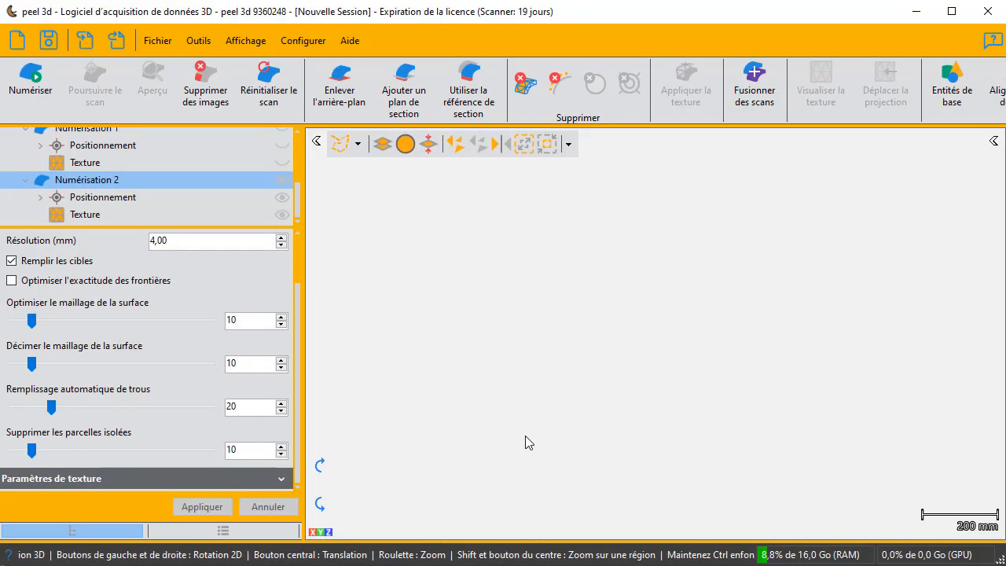
# - Create a mesh from the merged Numérisation 2 scan and hide the source scan
pyautogui.moveTo(531, 430); pyautogui.dragTo(552, 397)
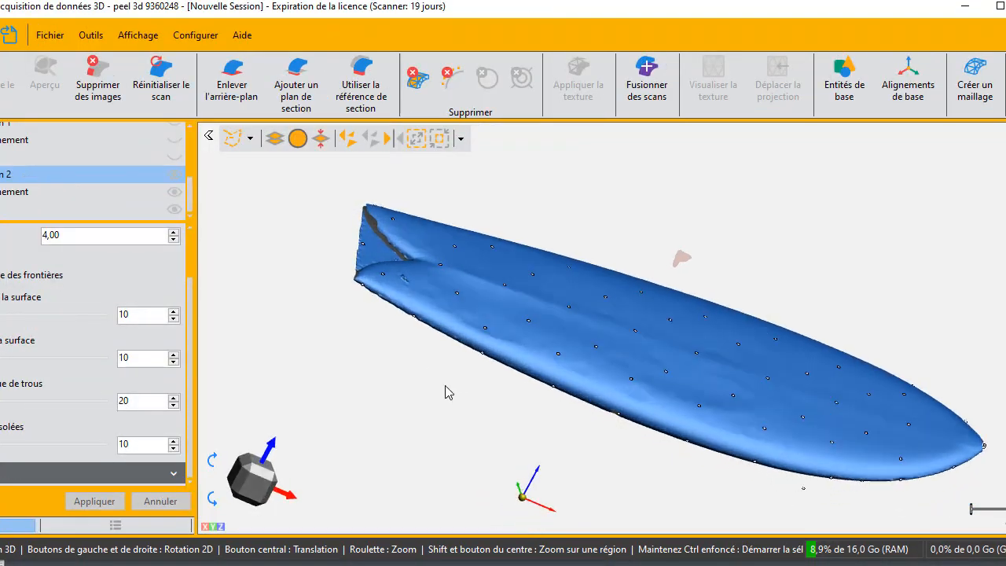
pyautogui.click(973, 87)
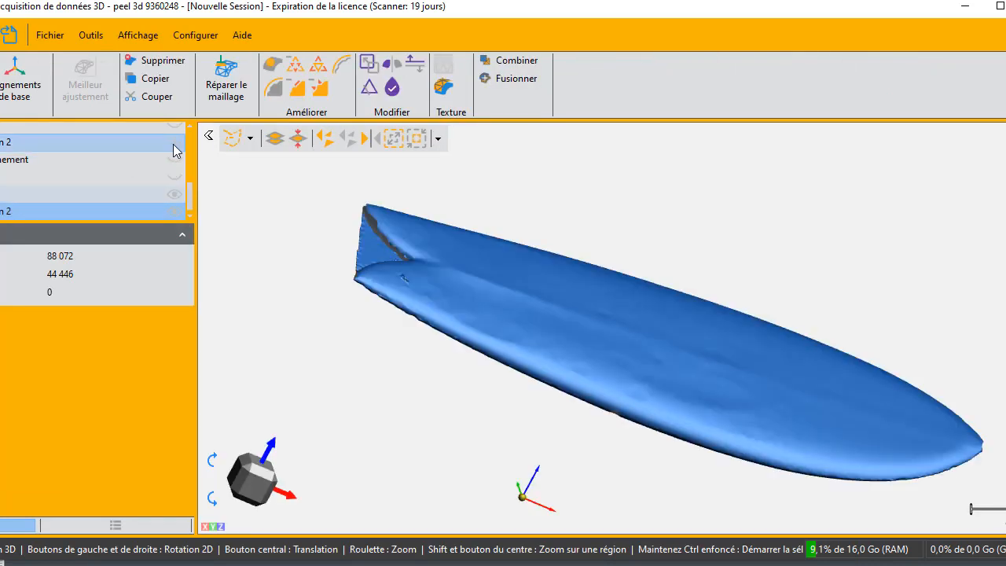
pyautogui.moveTo(414, 377); pyautogui.dragTo(393, 379)
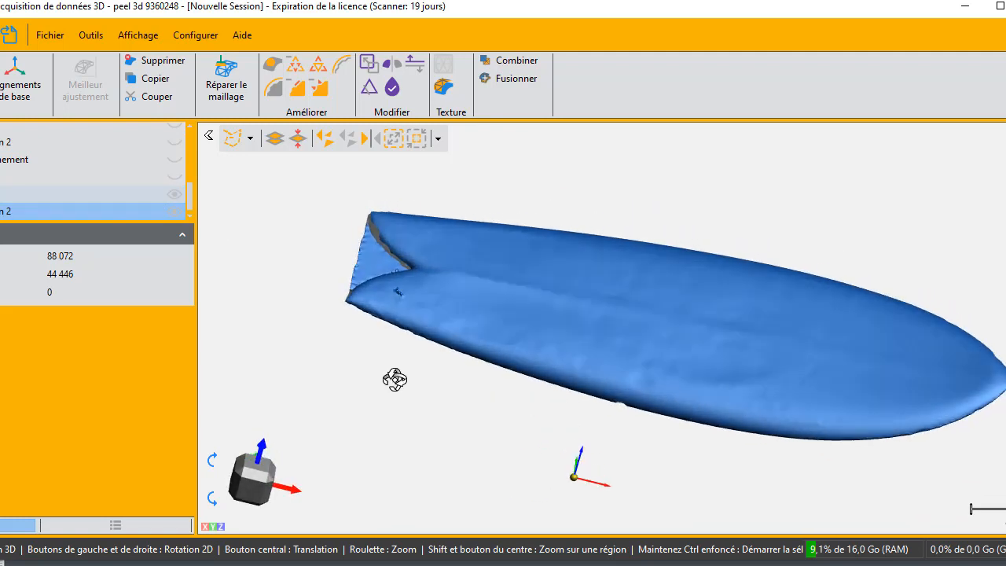
# - Repair the defects of the surfboard mesh, check the board from another angle and accept the repair
pyautogui.click(221, 94)
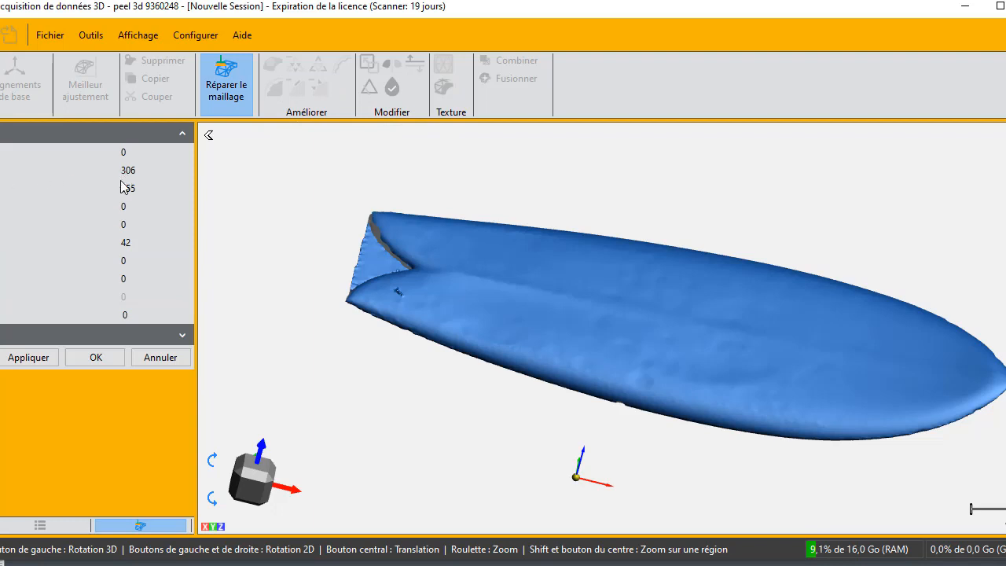
pyautogui.click(28, 359)
pyautogui.click(28, 358)
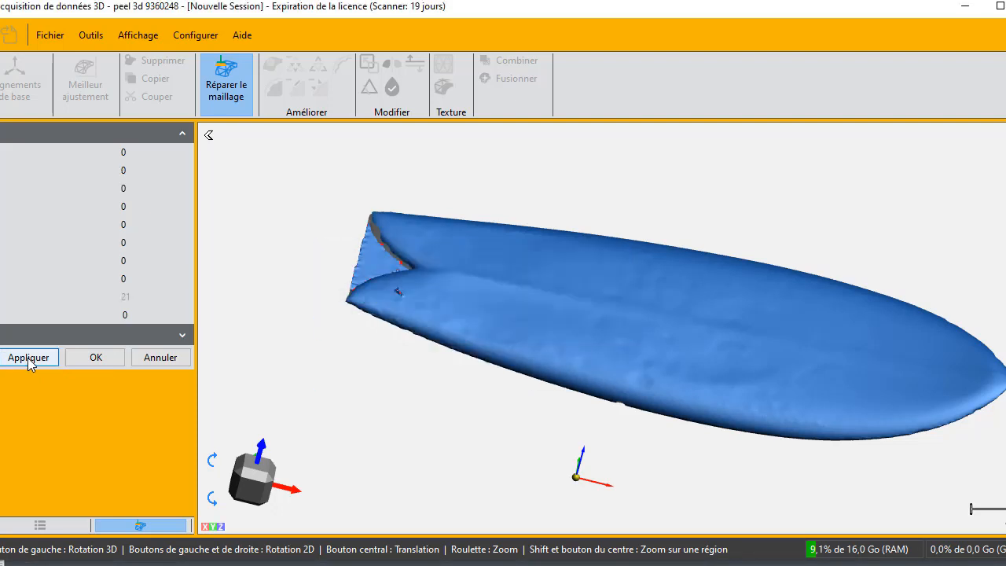
pyautogui.moveTo(395, 414); pyautogui.dragTo(363, 345)
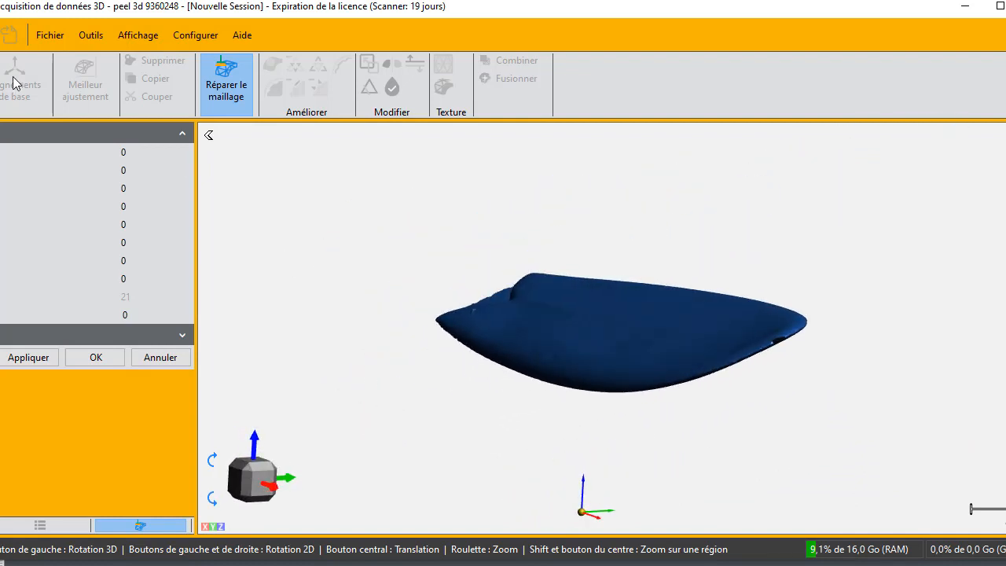
pyautogui.click(95, 356)
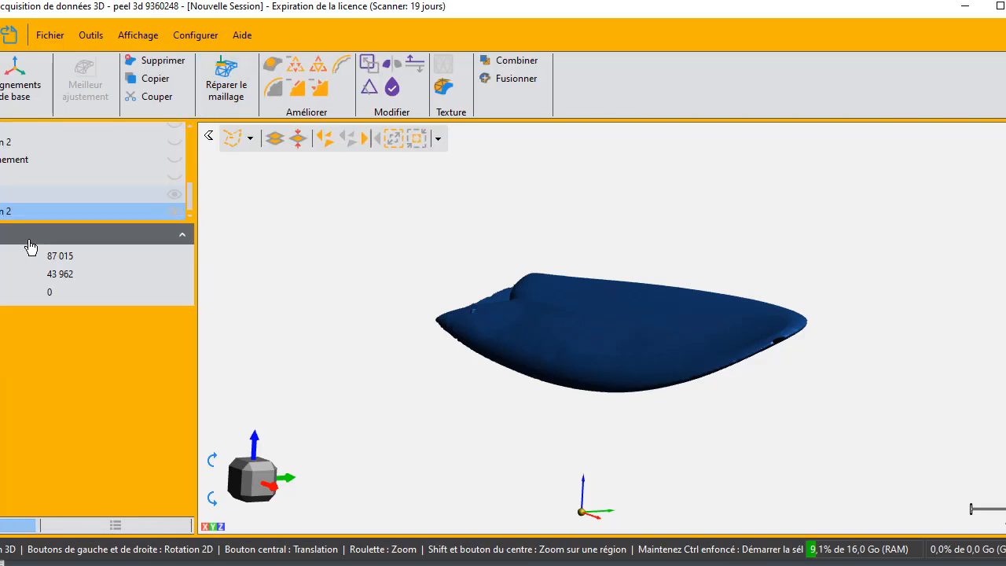
# - Align the surfboard mesh to the origin, using the proposed axis position and orientation
pyautogui.click(12, 76)
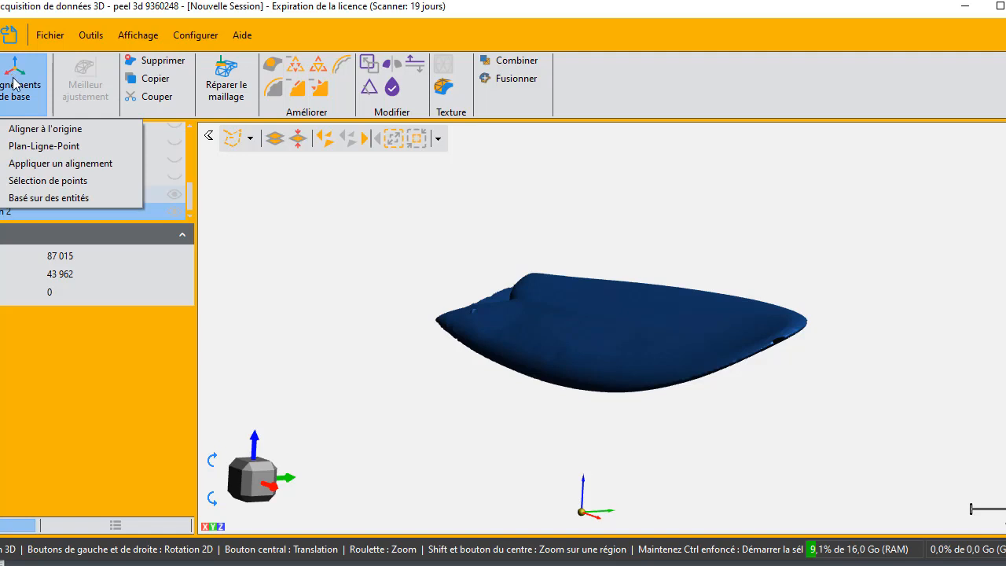
pyautogui.click(29, 131)
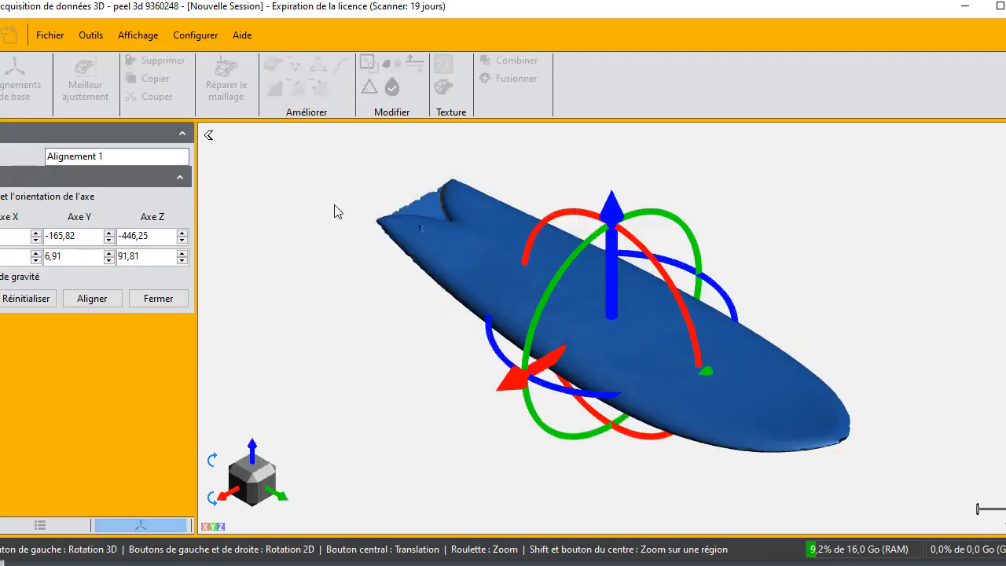
pyautogui.moveTo(334, 204); pyautogui.dragTo(517, 256)
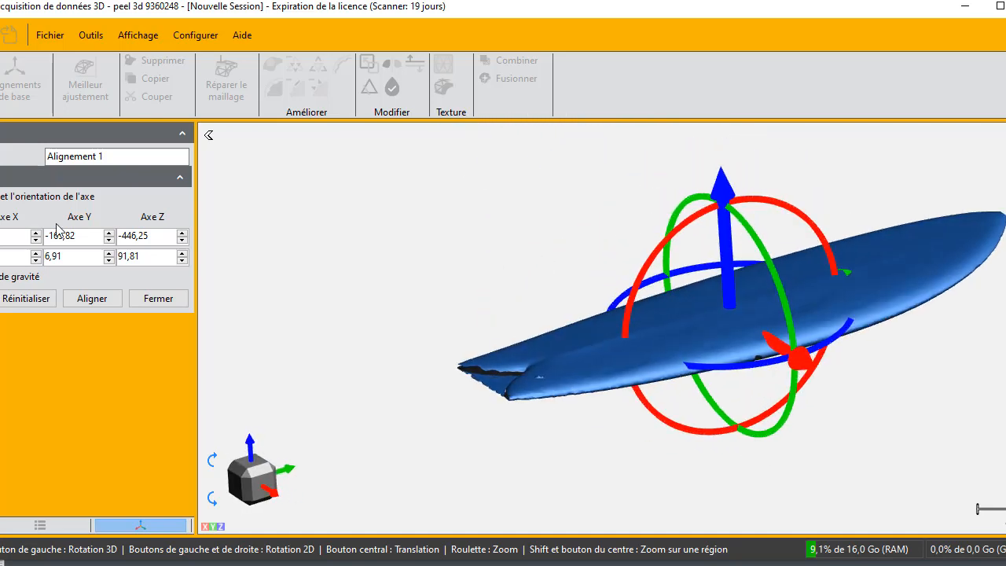
pyautogui.click(91, 304)
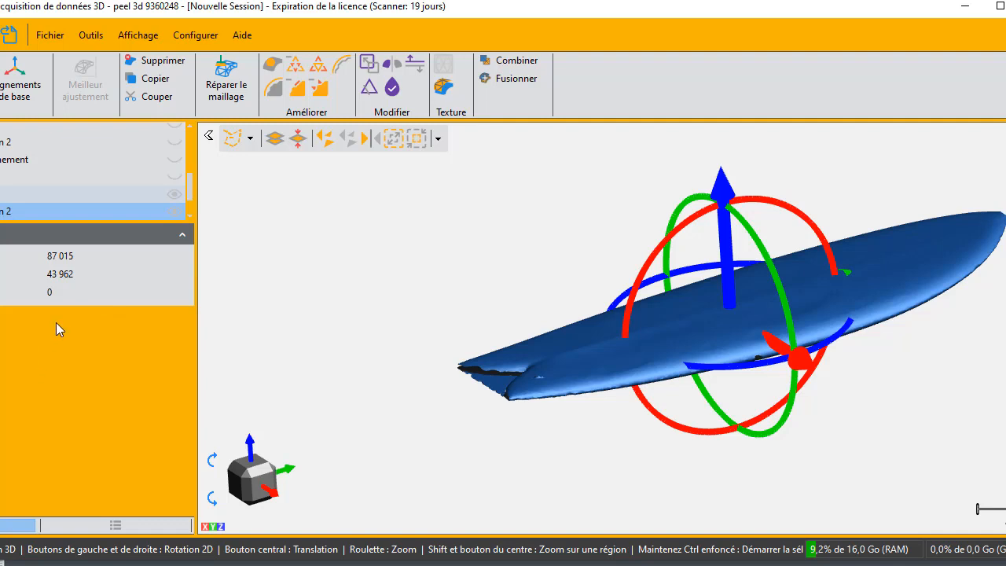
# - Export the aligned surfboard mesh as a binary STL file named Fish.stl in the Téléchargements folder
pyautogui.click(50, 35)
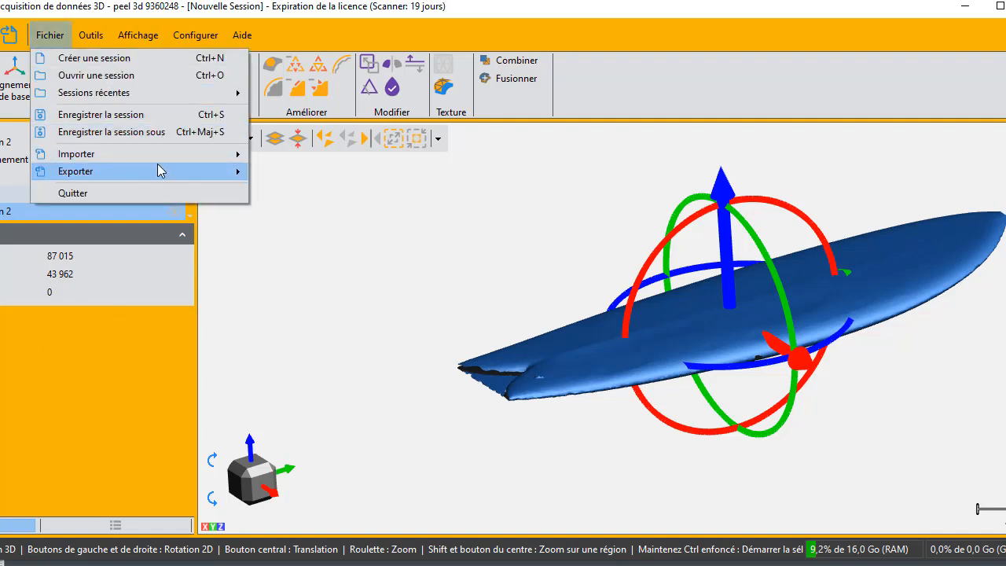
pyautogui.moveTo(160, 171)
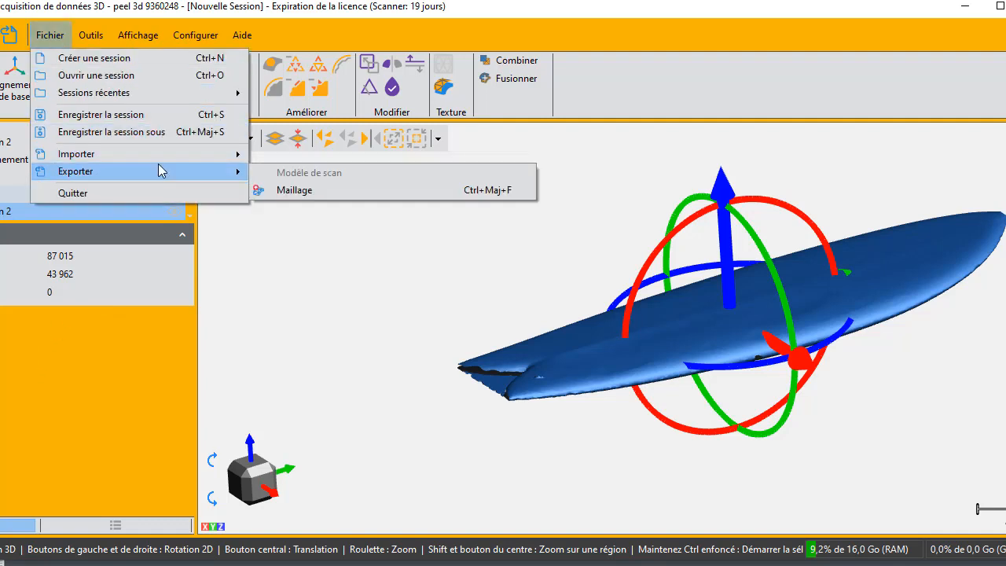
pyautogui.click(295, 190)
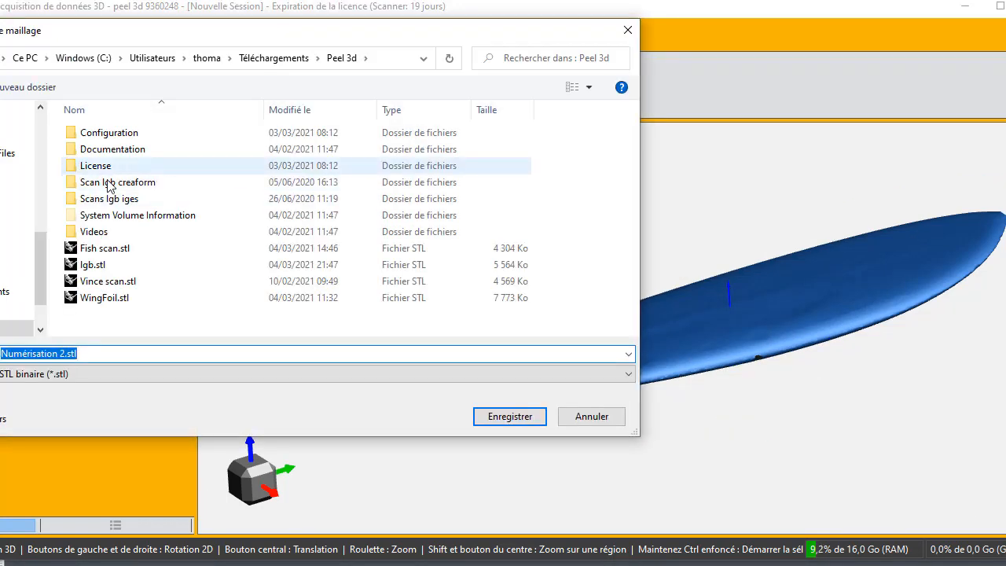
pyautogui.click(268, 59)
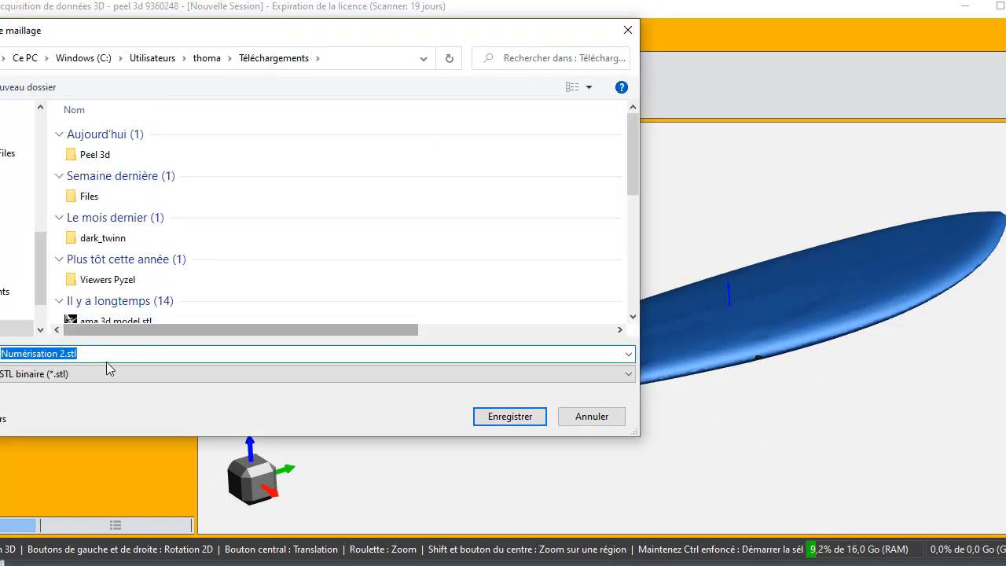
pyautogui.moveTo(66, 356); pyautogui.dragTo(0, 356)
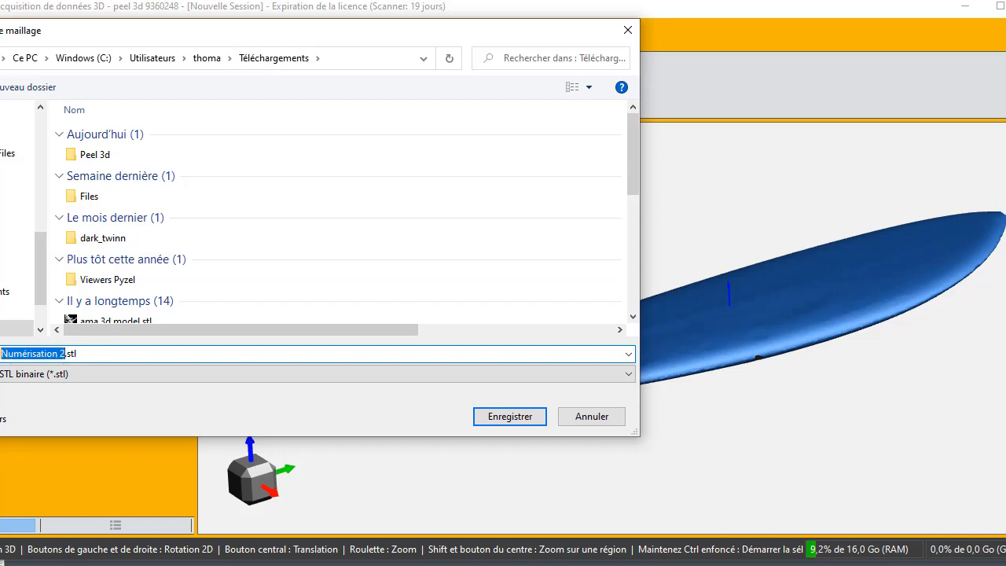
pyautogui.write('F')
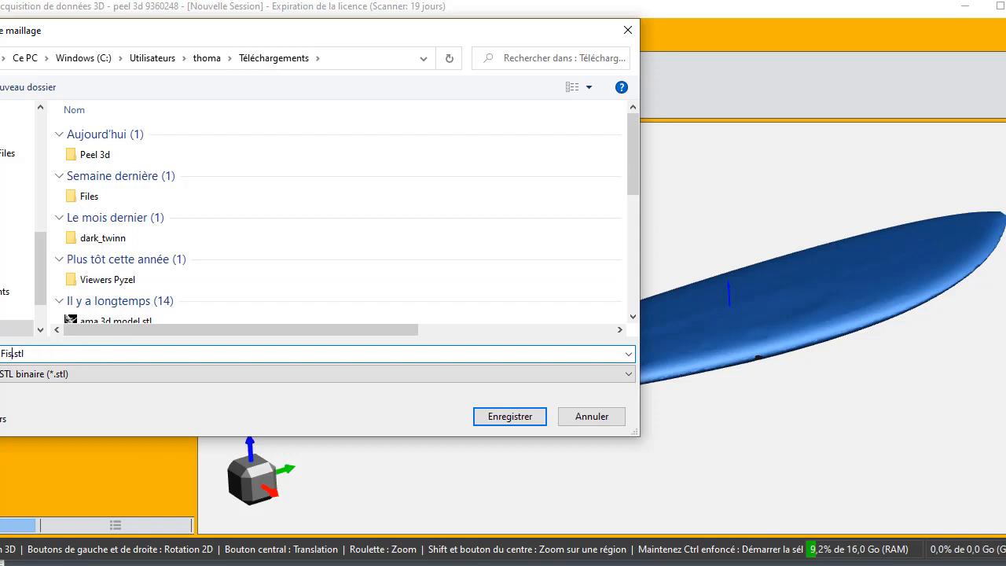
pyautogui.write('ish')
pyautogui.click(511, 417)
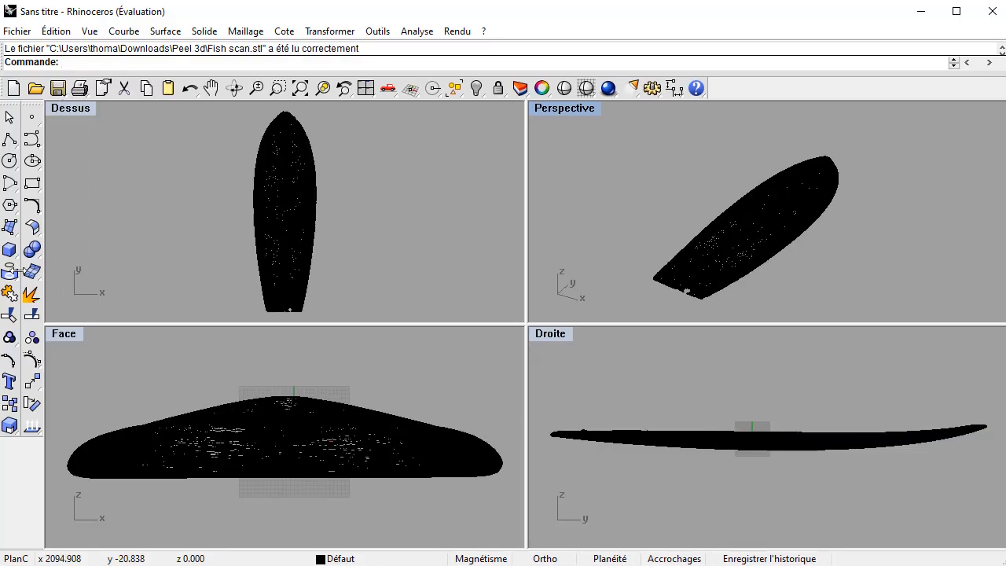
# - Switch to Rhinoceros, enlarge the Perspective view of the imported Fish scan.stl and shade the mesh
pyautogui.moveTo(524, 196); pyautogui.dragTo(46, 197)
pyautogui.moveTo(250, 322); pyautogui.dragTo(250, 549)
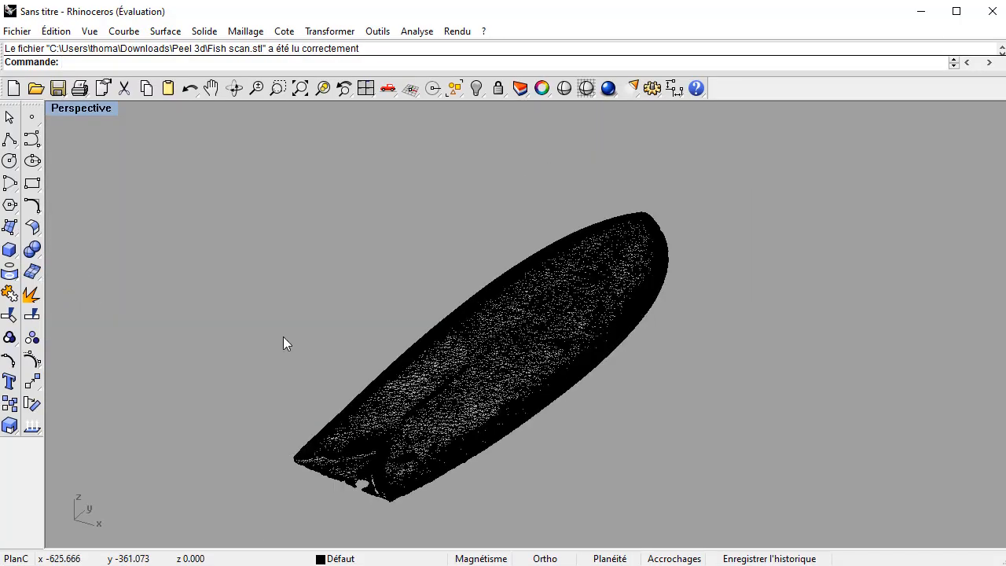
pyautogui.click(587, 88)
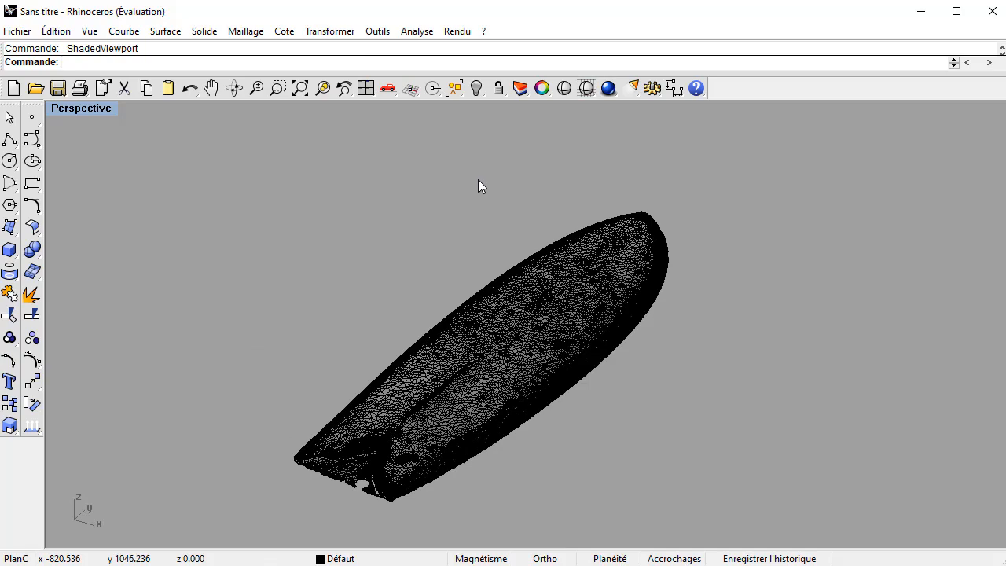
pyautogui.click(234, 88)
pyautogui.moveTo(455, 377); pyautogui.dragTo(330, 471)
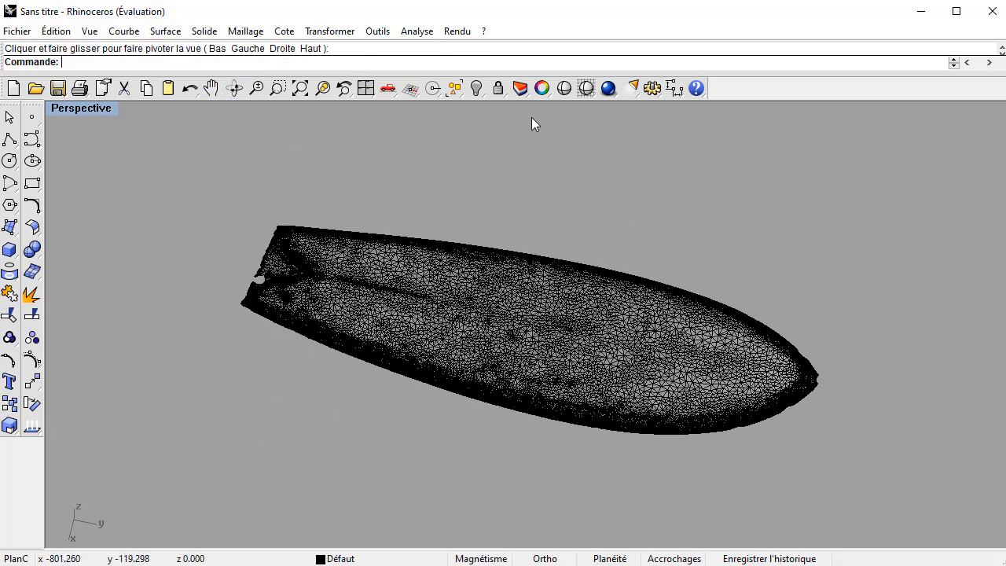
pyautogui.click(564, 88)
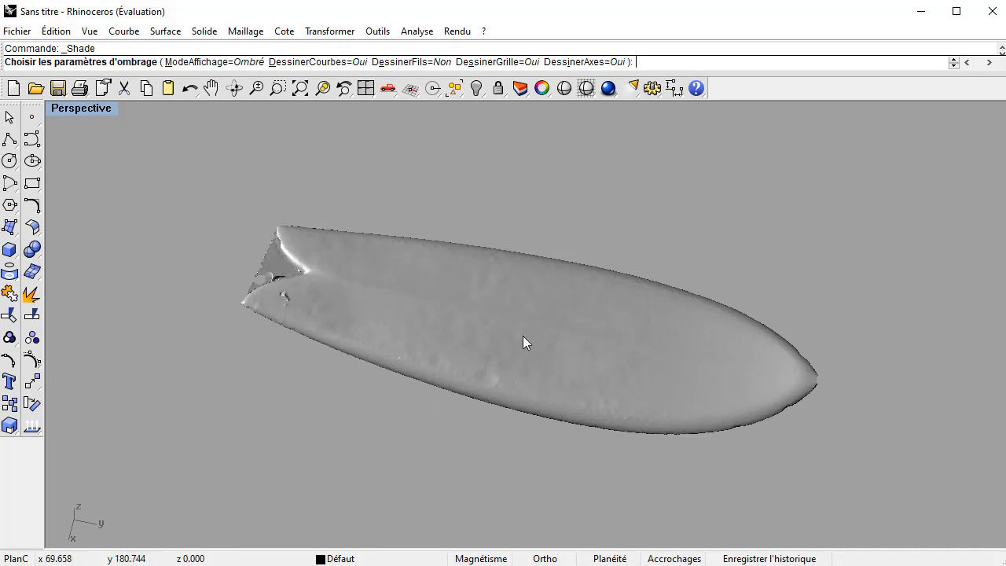
# - Examine the shaded fish board from below and along its rail and nose
pyautogui.click(234, 88)
pyautogui.moveTo(282, 326)
pyautogui.mouseDown()
pyautogui.moveTo(380, 247)
pyautogui.moveTo(243, 543)
pyautogui.moveTo(286, 461)
pyautogui.moveTo(247, 451)
pyautogui.moveTo(157, 108)
pyautogui.moveTo(150, 135)
pyautogui.mouseUp()
pyautogui.press('Return')
pyautogui.scroll(4, 814, 248)
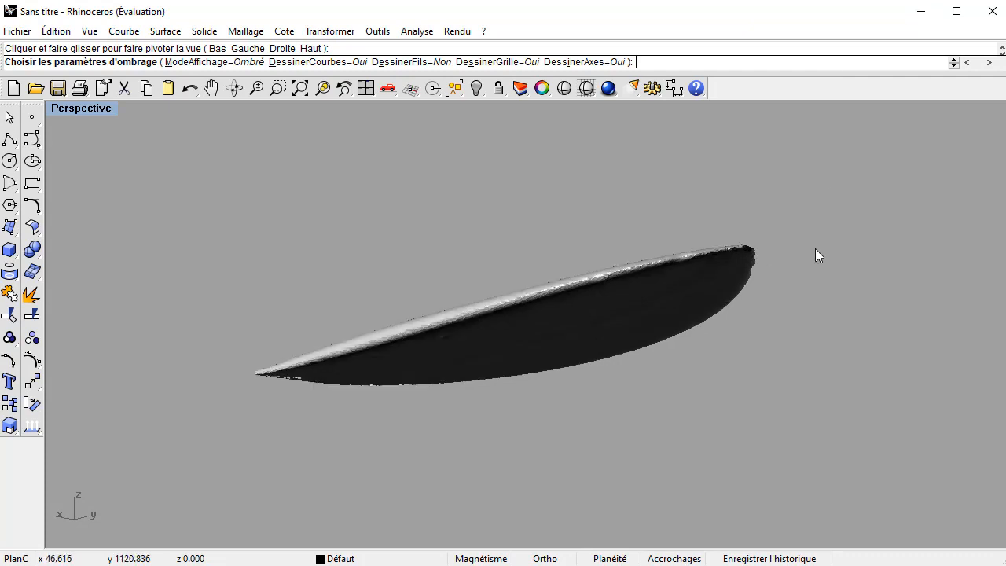
pyautogui.click(235, 89)
pyautogui.moveTo(594, 226)
pyautogui.mouseDown()
pyautogui.moveTo(637, 194)
pyautogui.moveTo(563, 274)
pyautogui.moveTo(603, 304)
pyautogui.moveTo(593, 296)
pyautogui.moveTo(611, 287)
pyautogui.mouseUp()
pyautogui.press('Return')
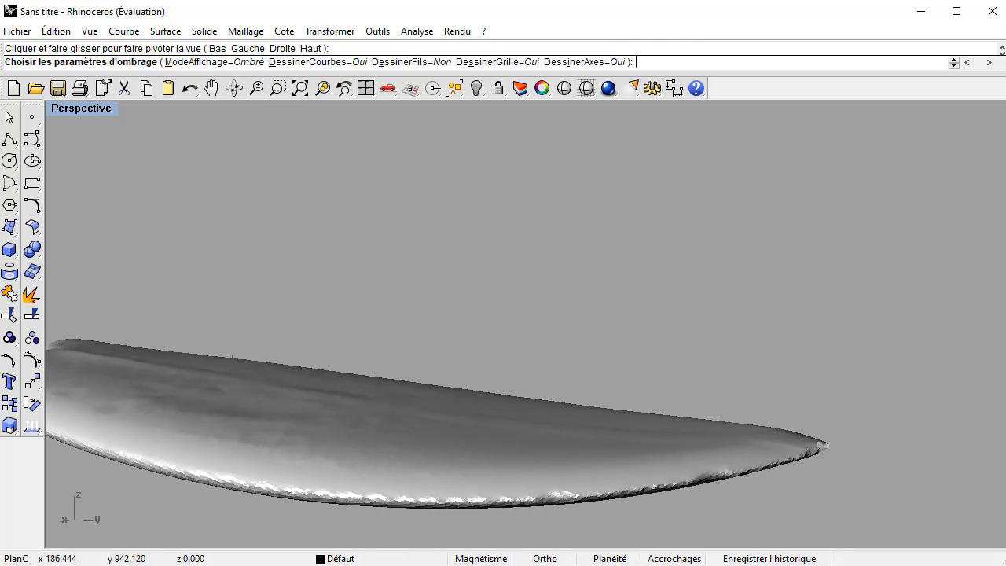
# - Switch to the Rhinoceros window with the pointed-nose board scan and examine its deck and traction pad
pyautogui.moveTo(711, 565)
pyautogui.click(503, 550)
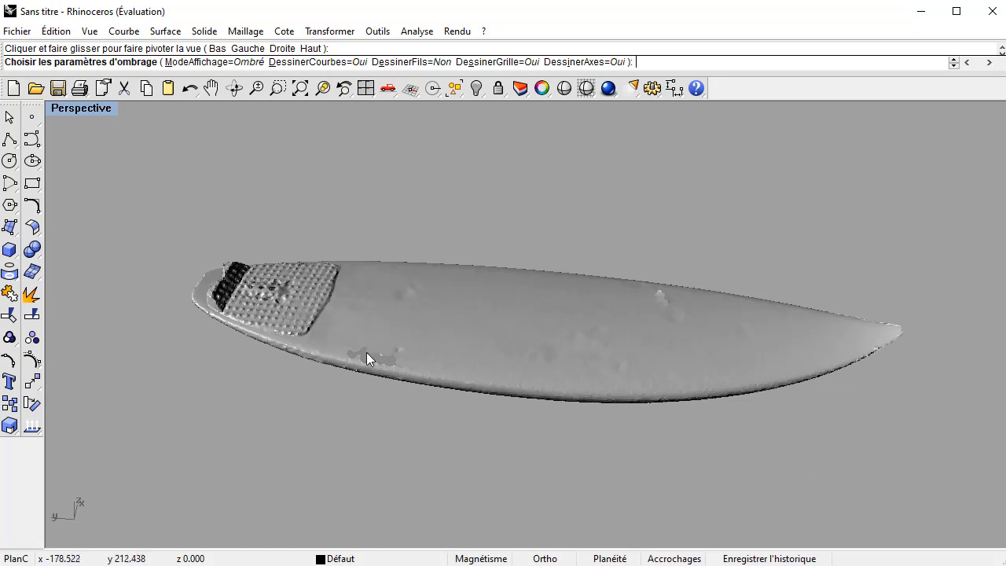
pyautogui.click(234, 88)
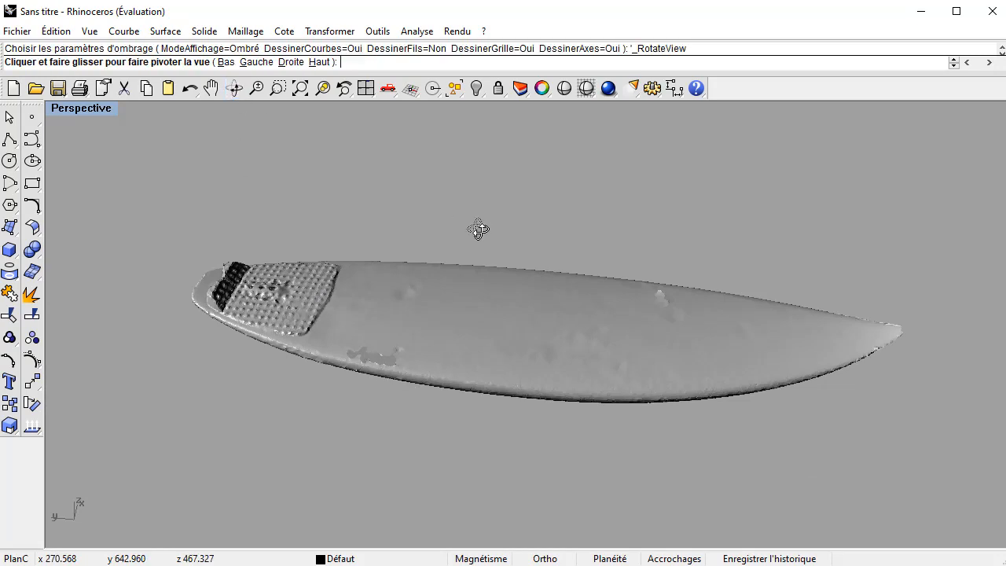
pyautogui.moveTo(478, 229); pyautogui.dragTo(459, 241)
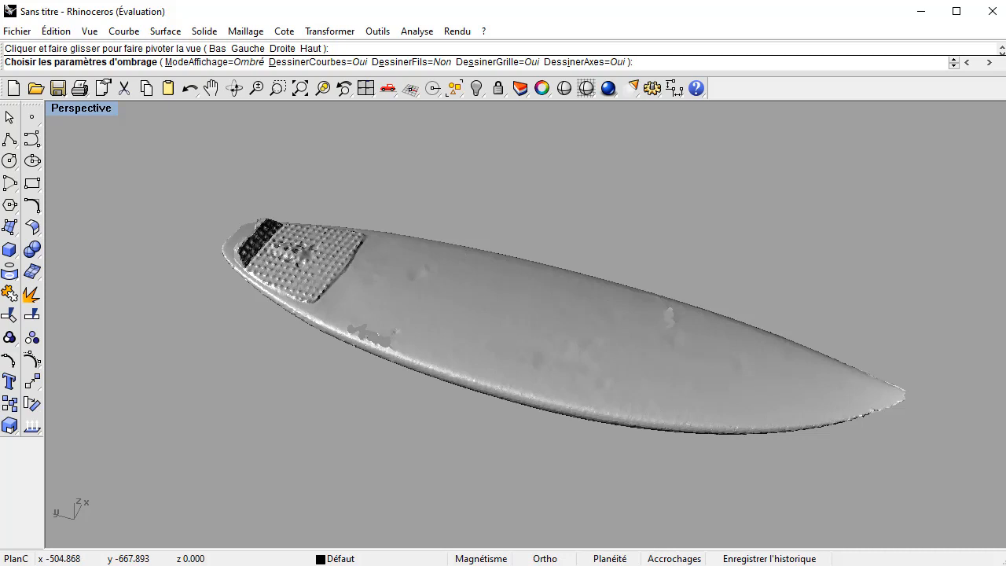
# - Switch to the Rhinoceros window with the longboard scan and examine both faces of the board
pyautogui.click(731, 565)
pyautogui.click(723, 558)
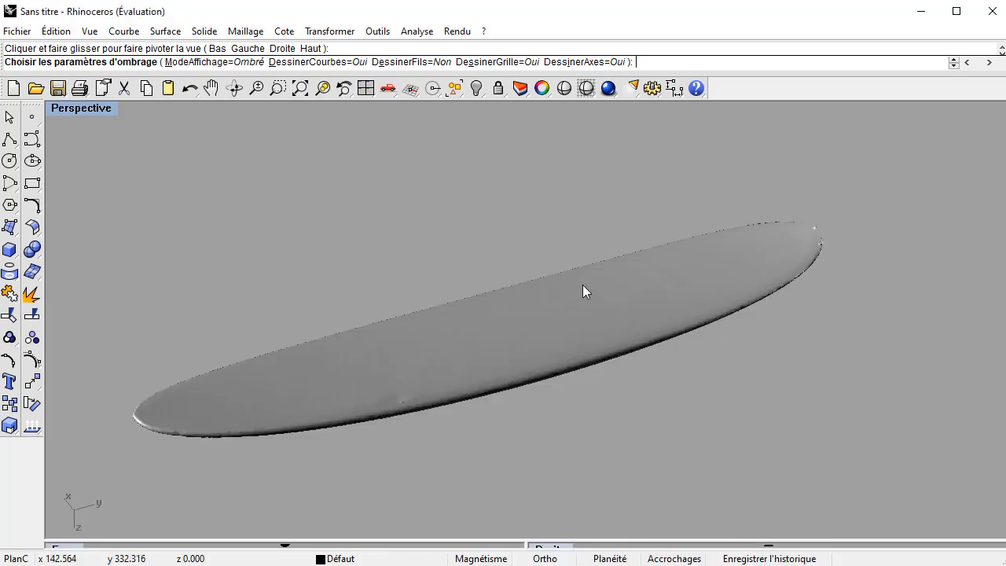
pyautogui.click(234, 88)
pyautogui.moveTo(680, 275)
pyautogui.mouseDown()
pyautogui.moveTo(657, 339)
pyautogui.moveTo(665, 321)
pyautogui.moveTo(602, 322)
pyautogui.moveTo(694, 281)
pyautogui.moveTo(763, 289)
pyautogui.moveTo(638, 106)
pyautogui.mouseUp()
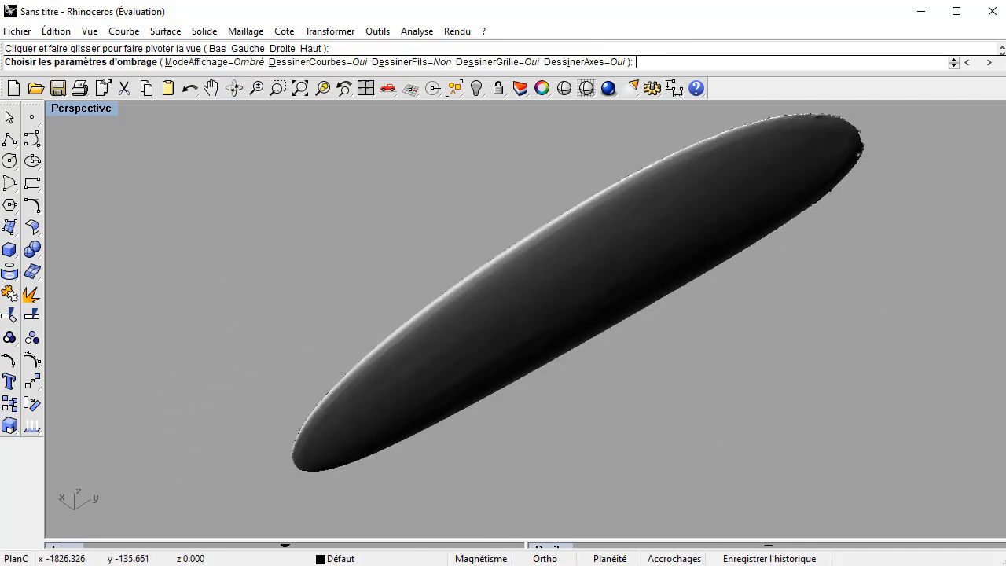
# - Switch to the Rhinoceros window with the short, wide board scan and examine its padded deck and underside
pyautogui.click(753, 564)
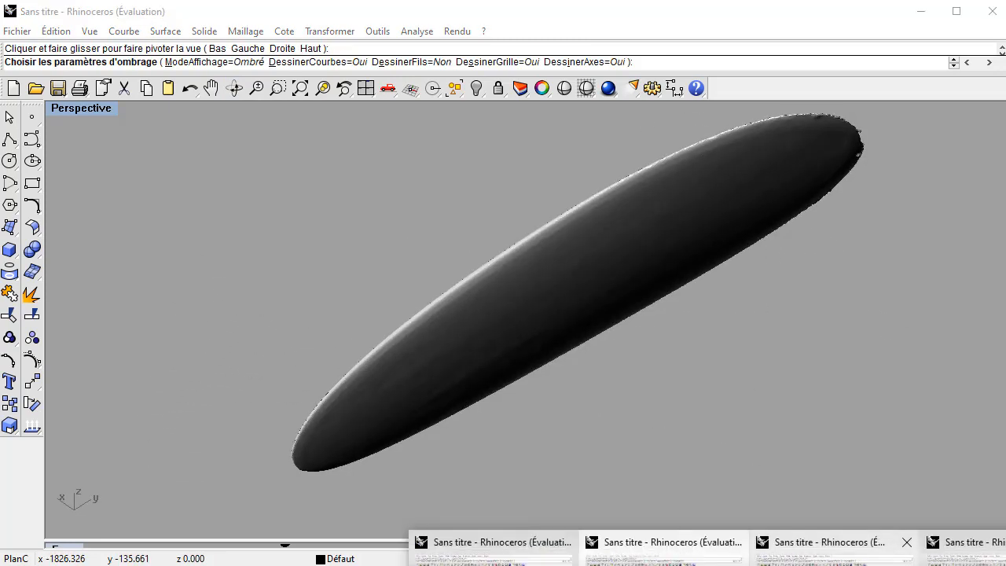
pyautogui.click(838, 558)
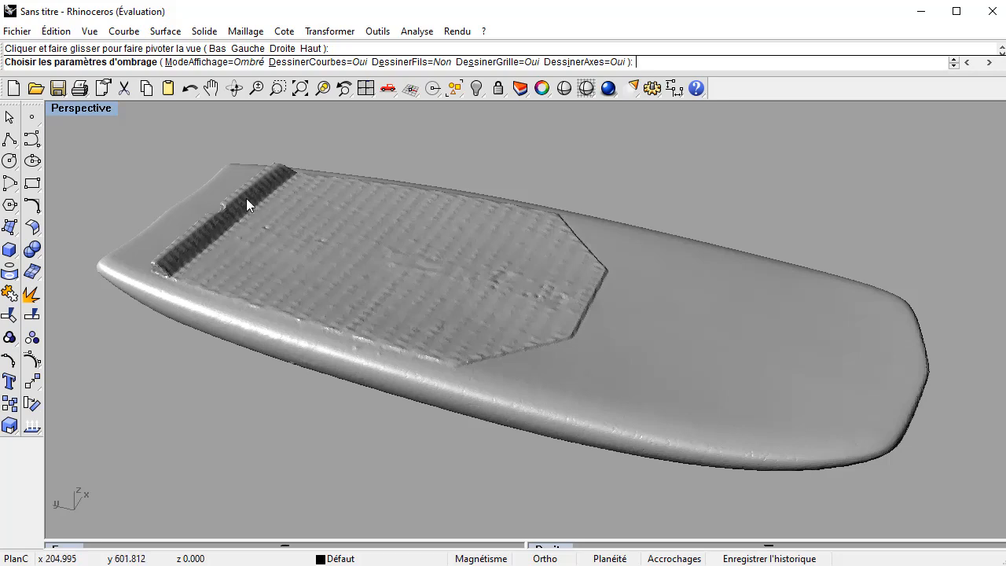
pyautogui.click(234, 88)
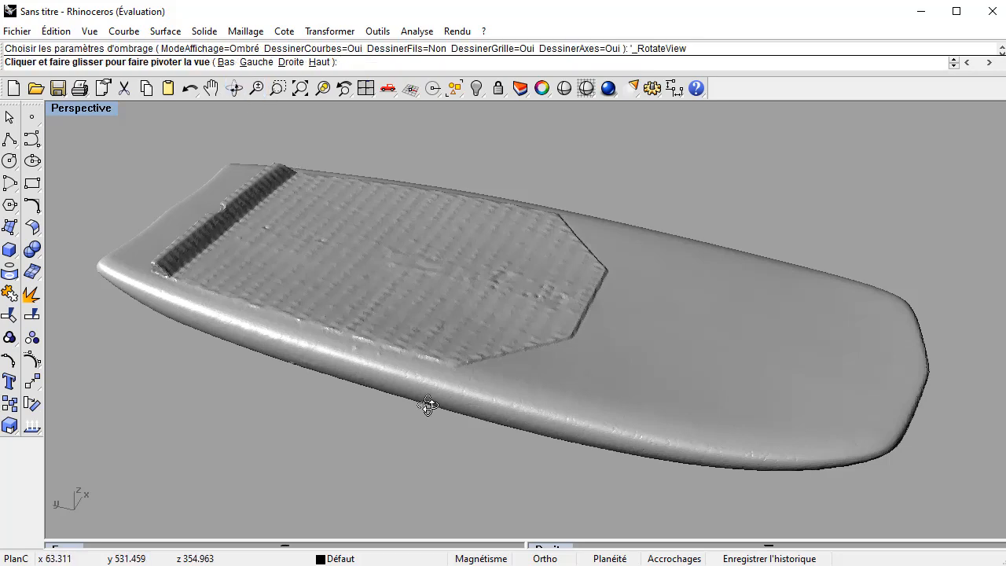
pyautogui.moveTo(427, 405); pyautogui.dragTo(482, 165)
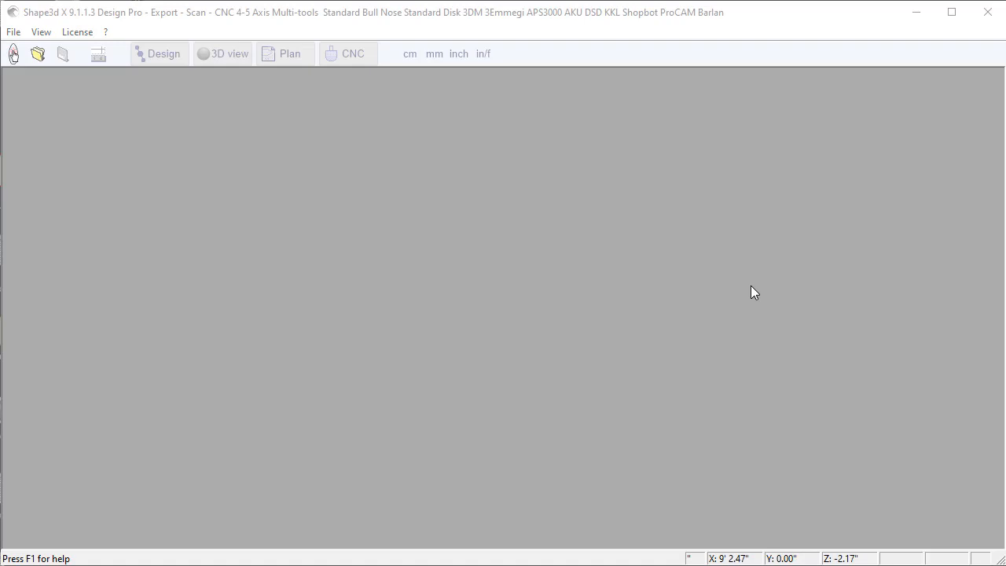
# - In Shape3d X, start a scan import and load lgb.stl from the Peel 3d folder as a board
pyautogui.click(14, 32)
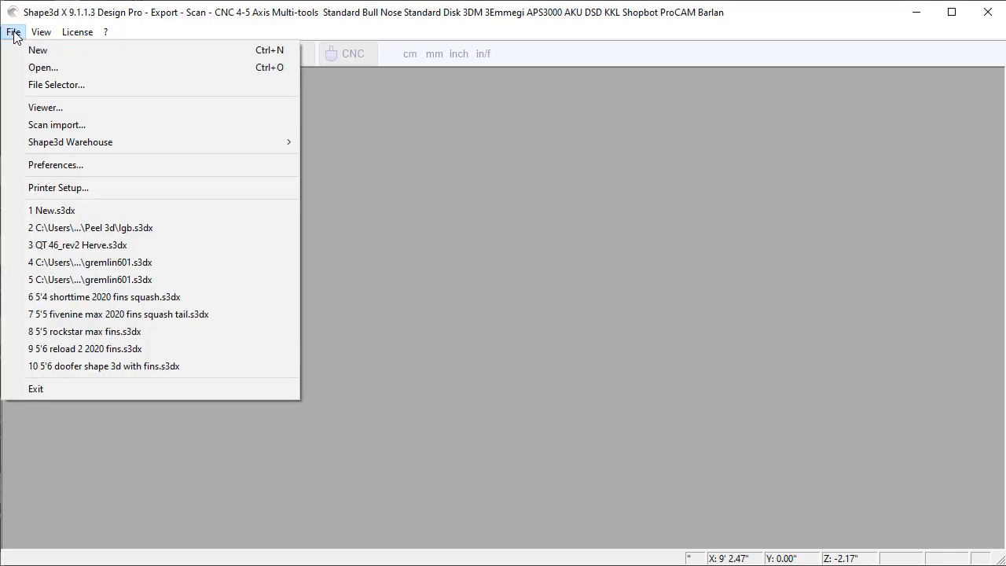
pyautogui.click(58, 128)
pyautogui.click(722, 45)
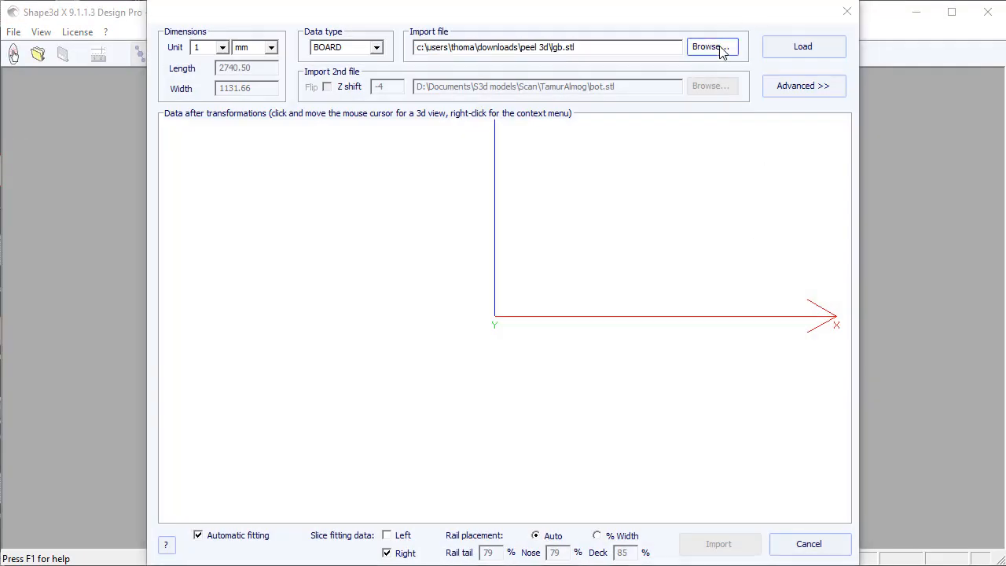
pyautogui.click(479, 331)
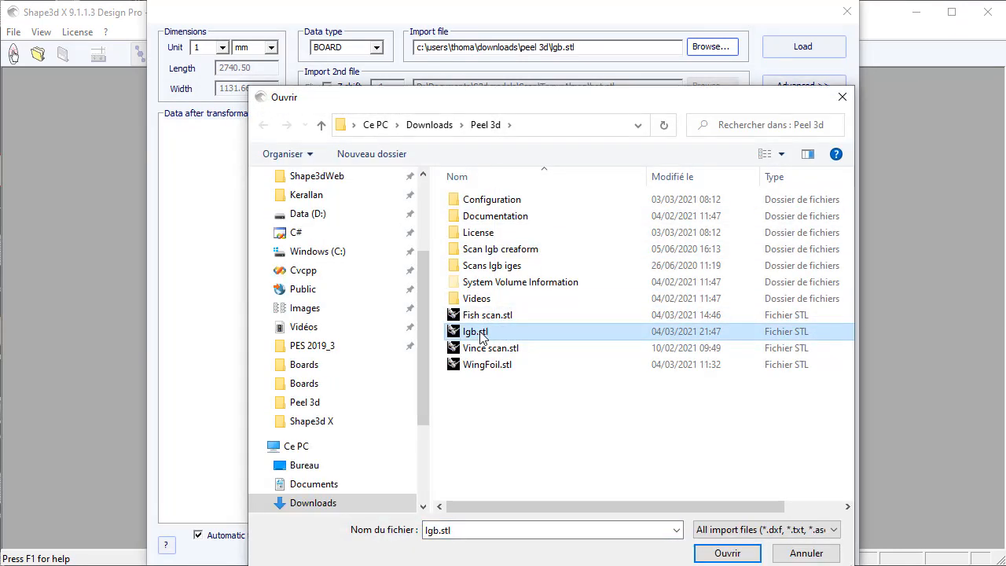
pyautogui.click(728, 554)
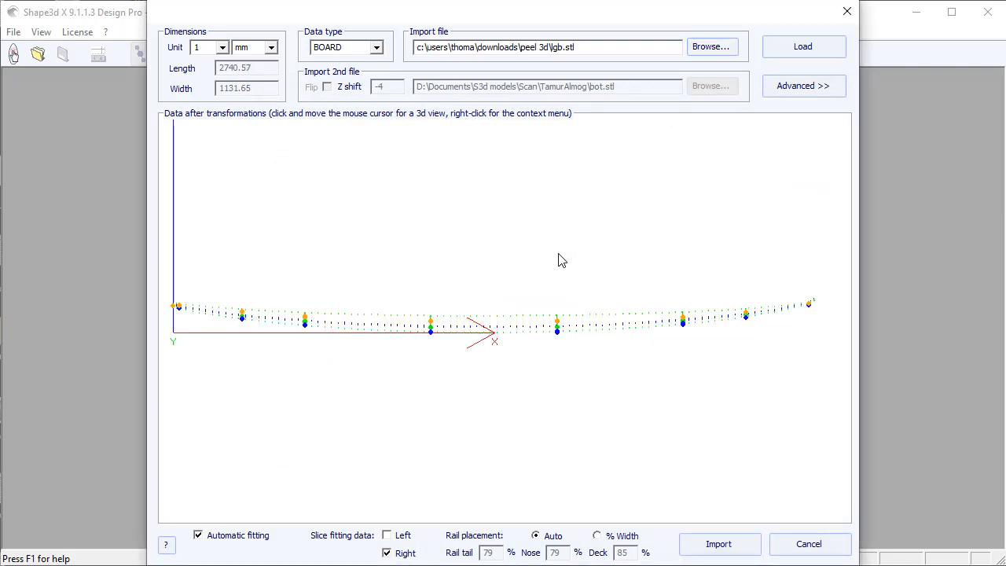
# - Examine the loaded board's slices in 3D and show the advanced import settings in full
pyautogui.moveTo(561, 260); pyautogui.dragTo(546, 242)
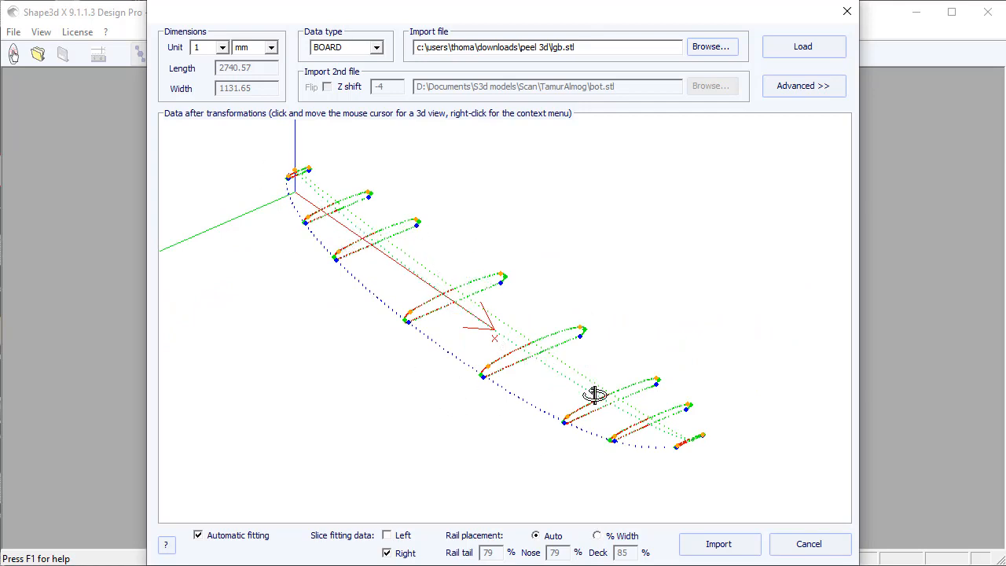
pyautogui.moveTo(595, 395); pyautogui.dragTo(548, 229)
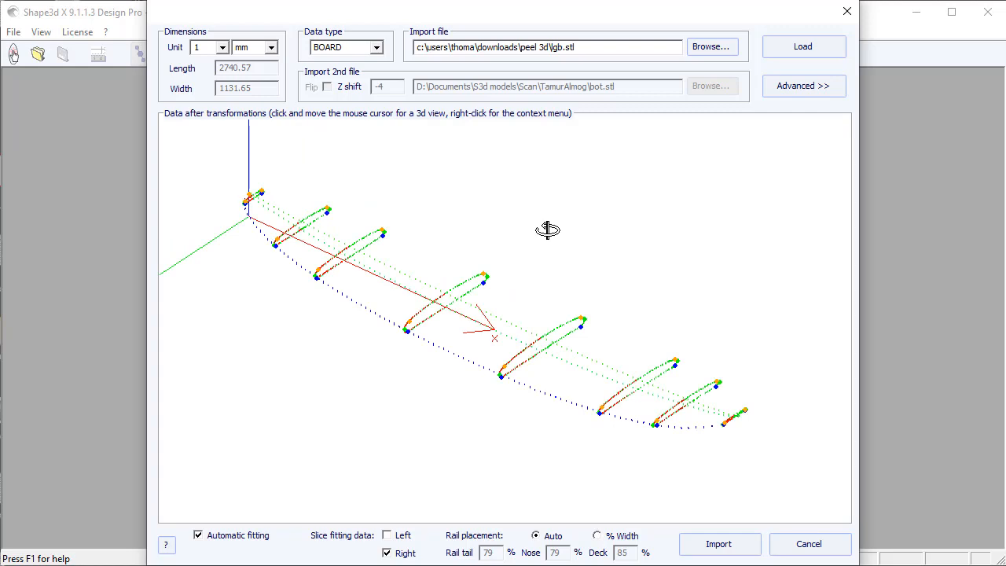
pyautogui.click(785, 87)
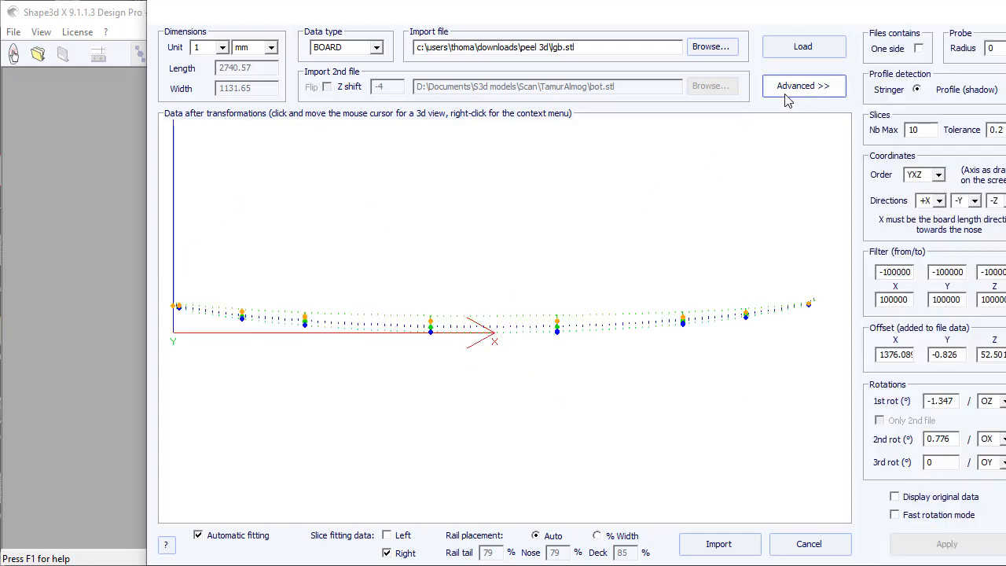
pyautogui.moveTo(752, 20); pyautogui.dragTo(663, 27)
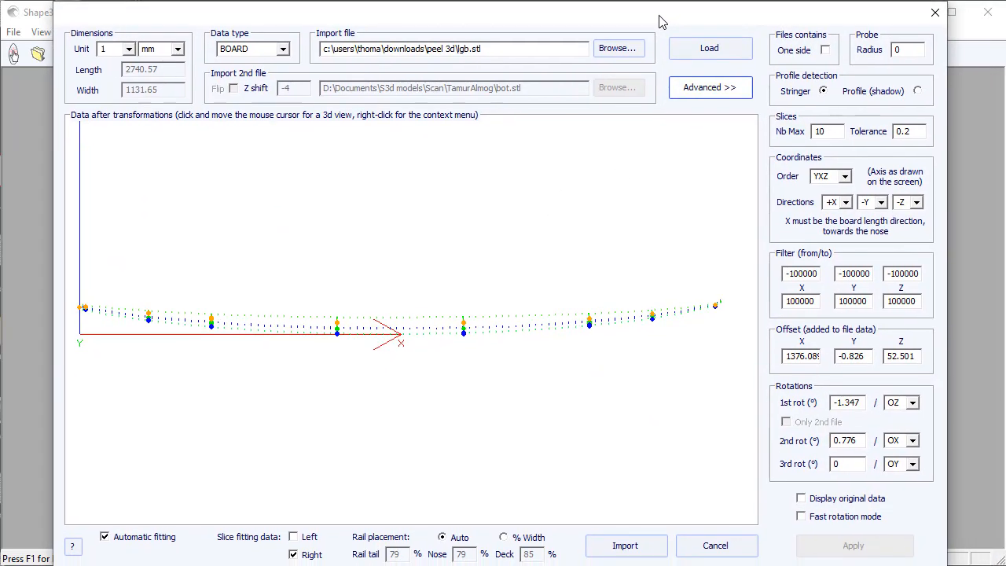
# - Check the first rotation value and the slices' alignment with the axes in 3D and in the front view
pyautogui.click(667, 176)
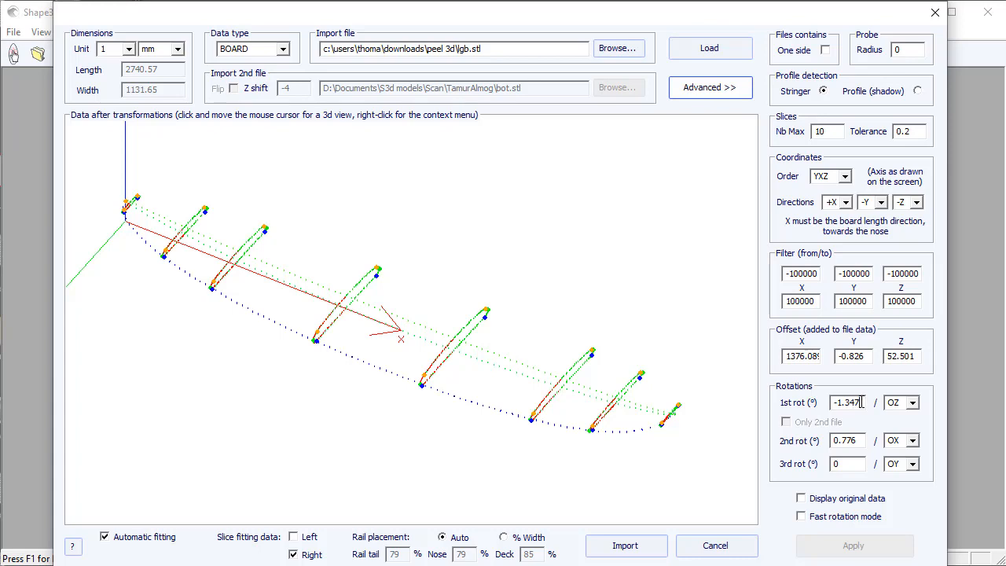
pyautogui.moveTo(862, 403); pyautogui.dragTo(829, 402)
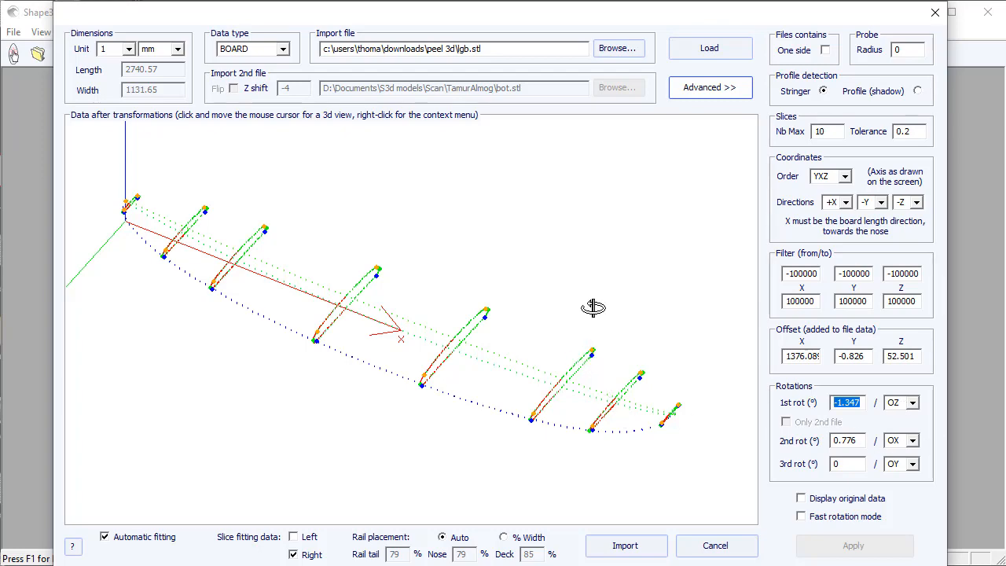
pyautogui.moveTo(591, 306); pyautogui.dragTo(562, 295)
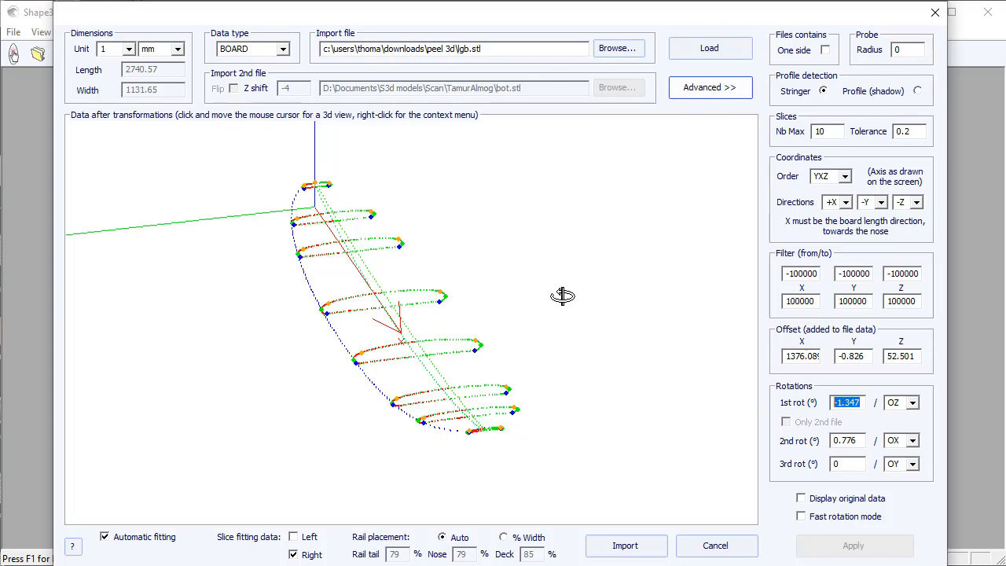
pyautogui.rightClick(416, 221)
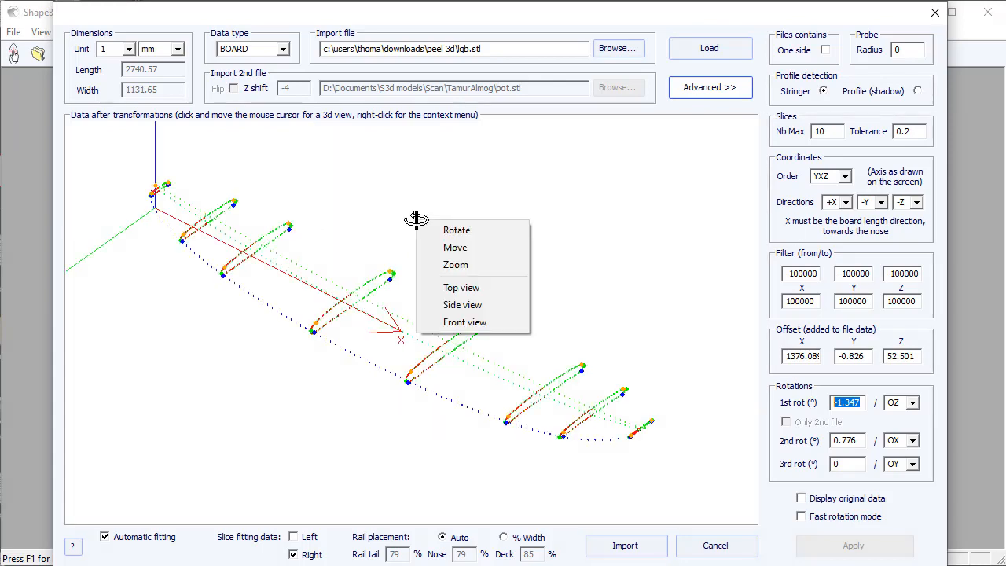
pyautogui.click(464, 322)
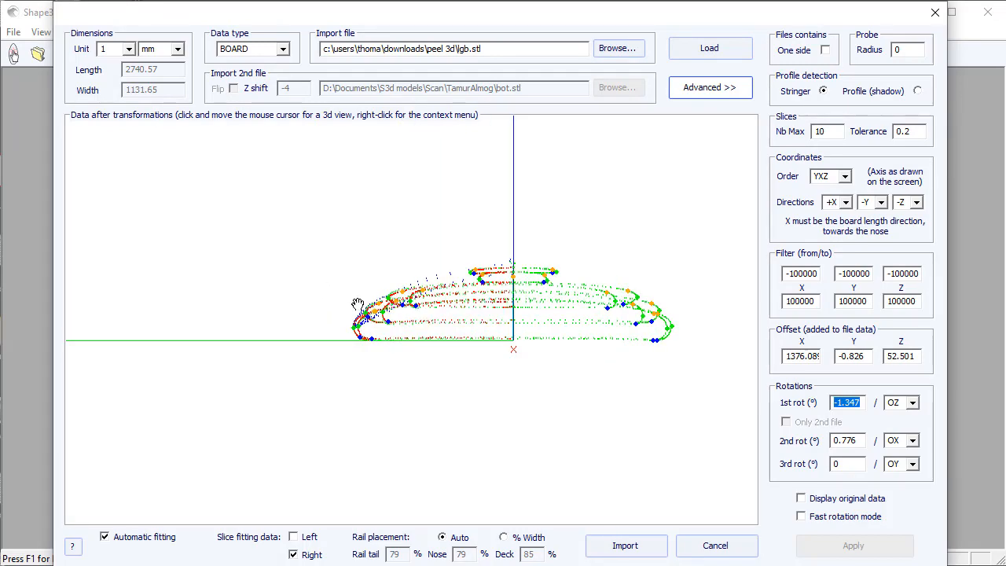
# - Examine the fitted slices in the 3D view, checking the rail points against the scanned points along the board's side
pyautogui.scroll(3, 358, 304)
pyautogui.moveTo(405, 217); pyautogui.dragTo(415, 219)
pyautogui.rightClick(415, 219)
pyautogui.click(338, 247)
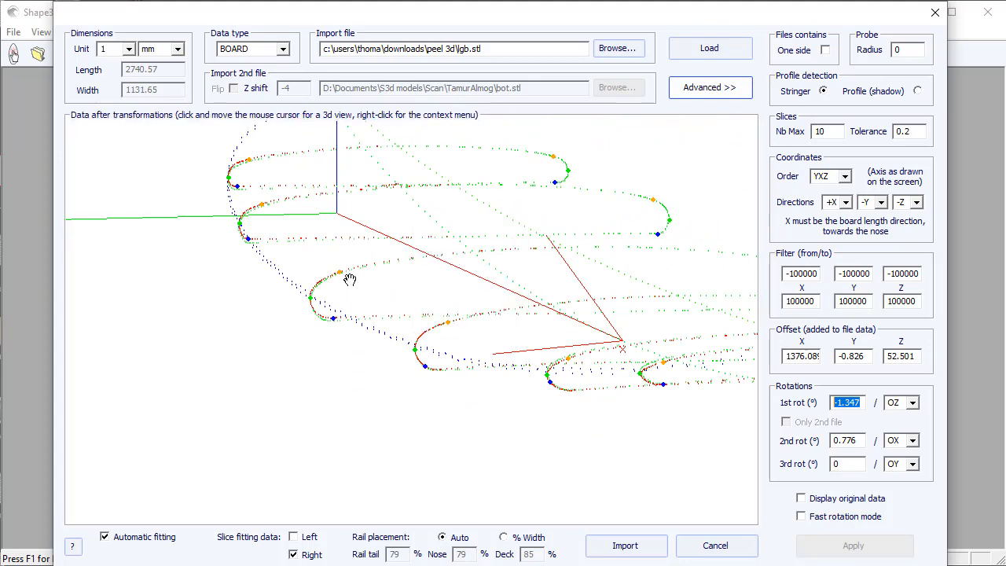
pyautogui.scroll(2, 315, 276)
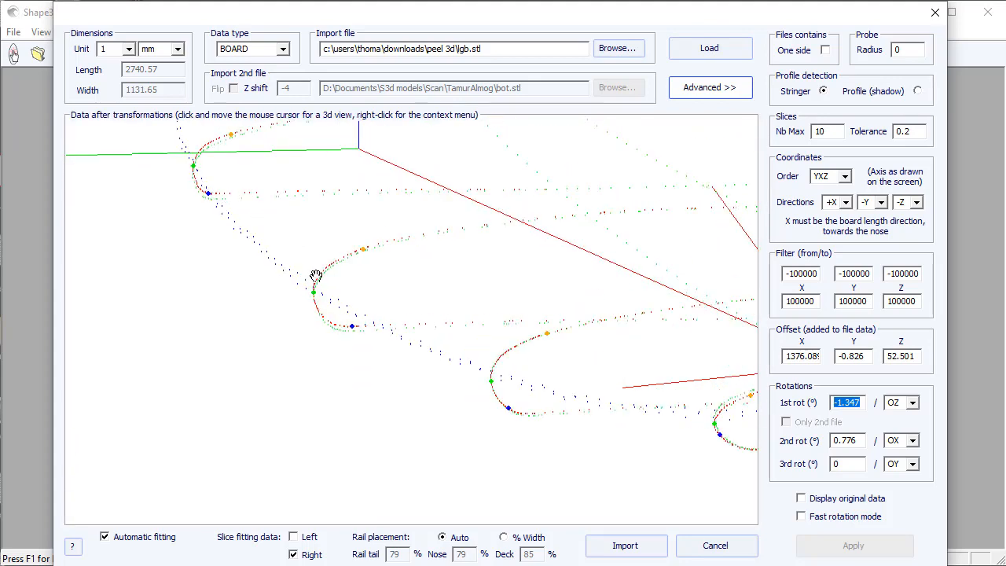
pyautogui.scroll(2, 316, 277)
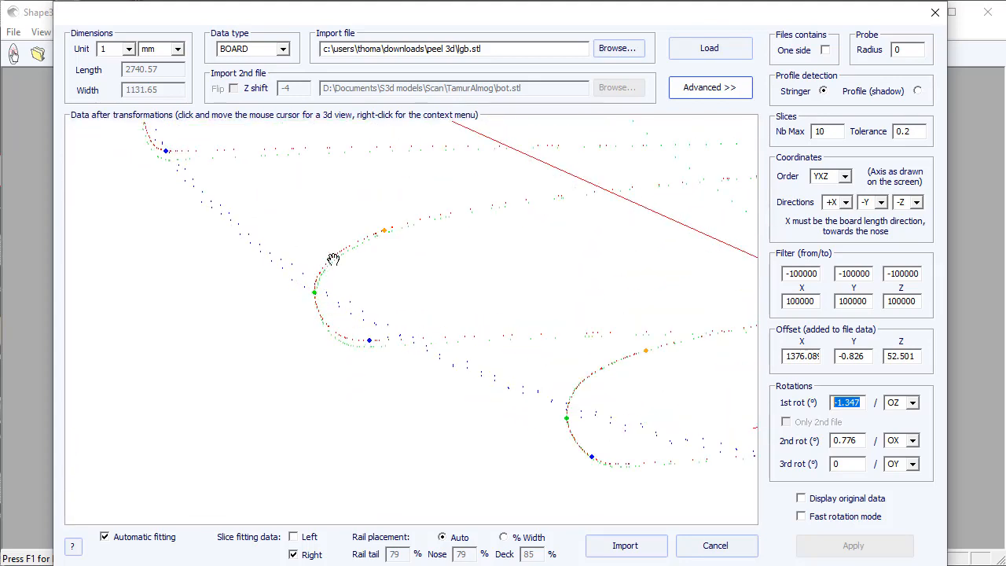
pyautogui.scroll(-4, 219, 265)
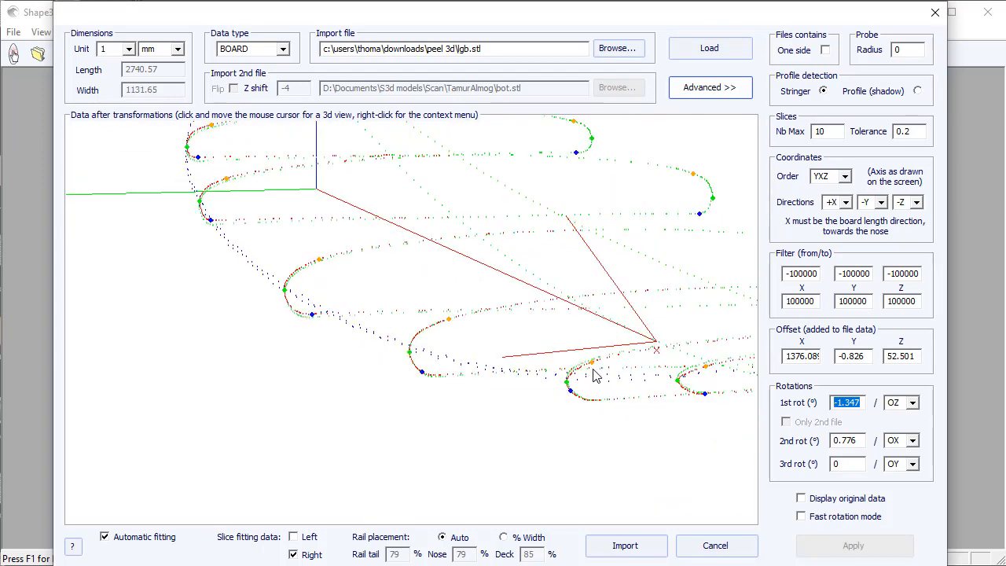
pyautogui.scroll(-2, 406, 384)
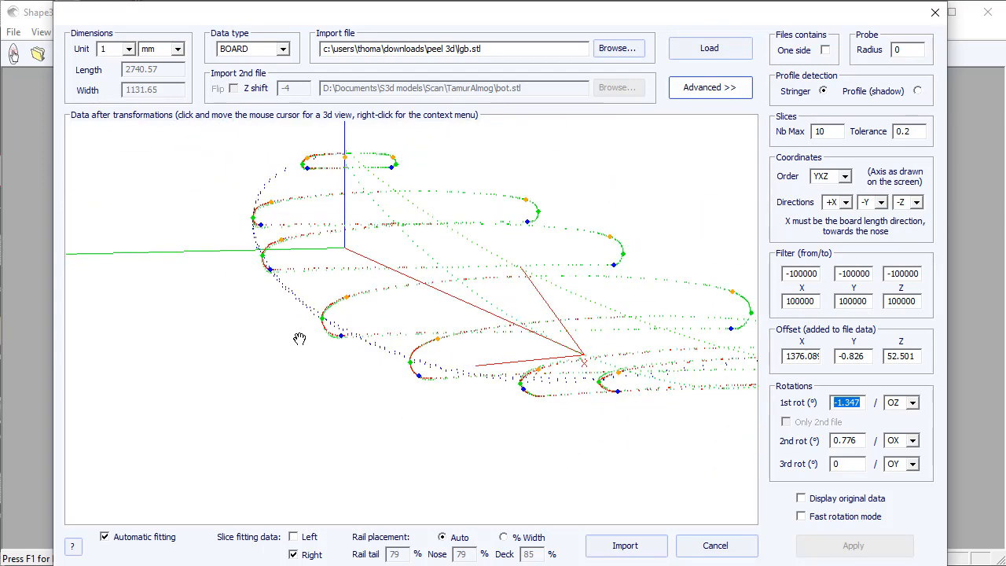
pyautogui.scroll(-1, 295, 338)
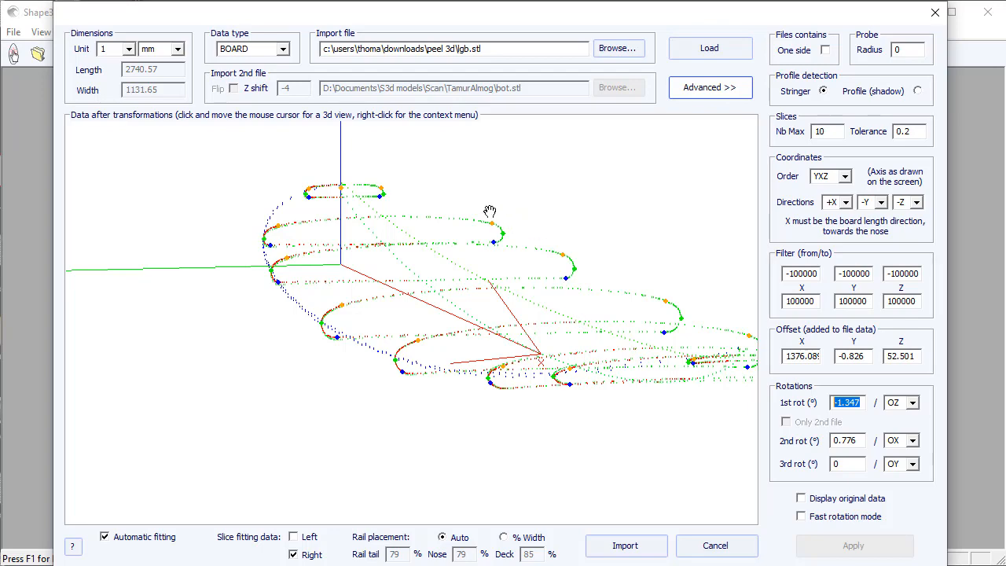
# - Import the scan as a board and check its outline, bottom stringer and top stringer curves against the scan guidelines
pyautogui.click(618, 550)
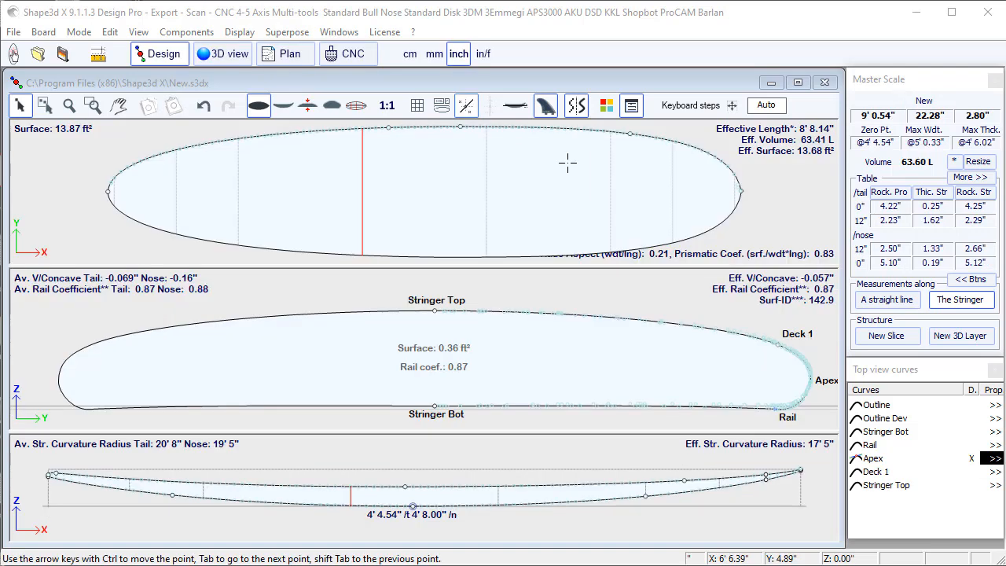
pyautogui.click(106, 192)
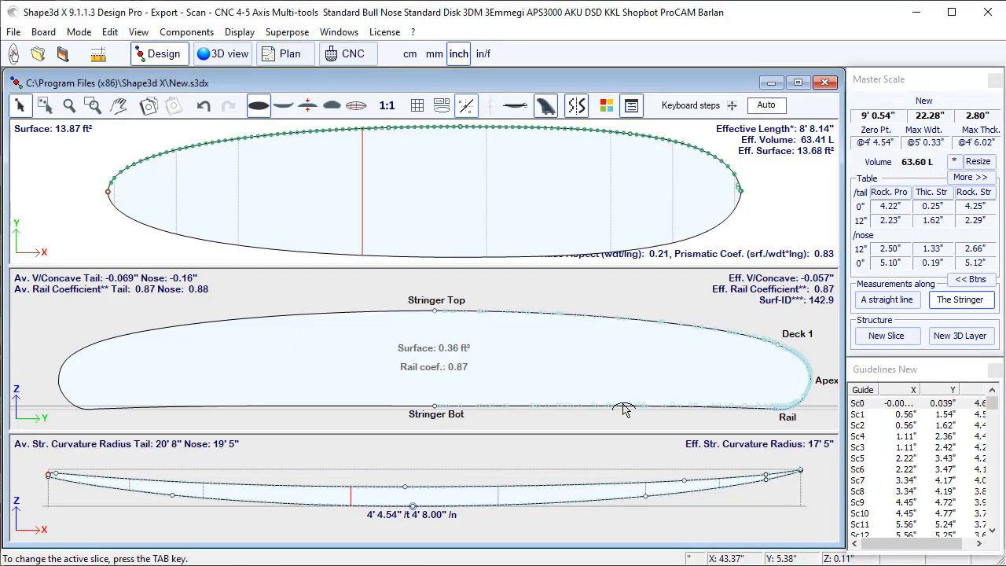
pyautogui.click(413, 506)
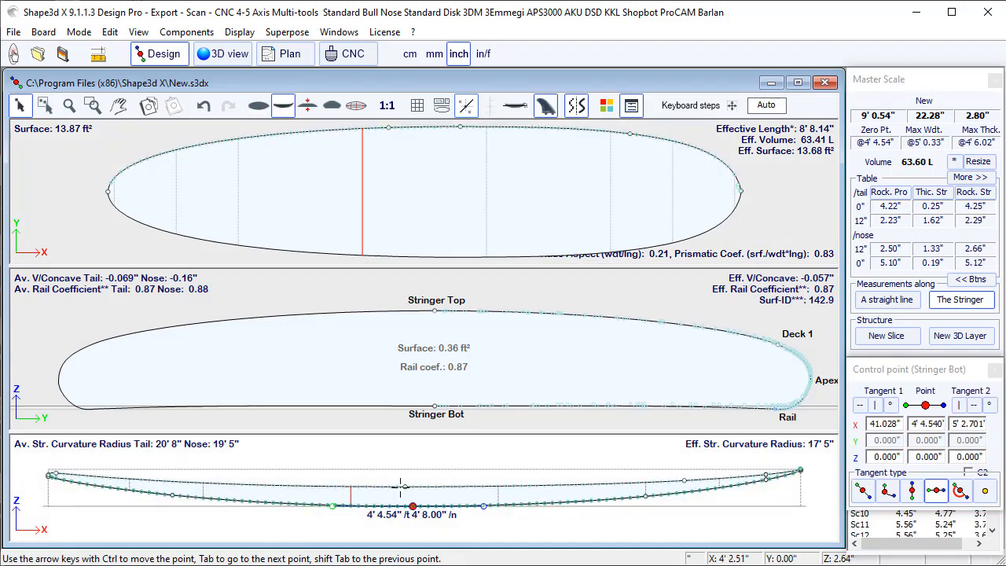
pyautogui.click(400, 487)
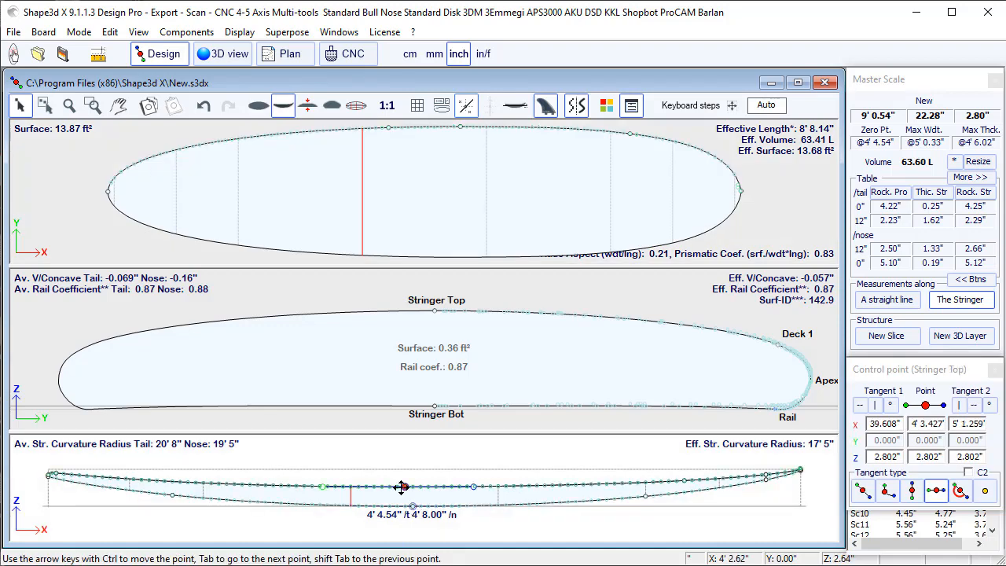
# - Check the fit of the slices to the scanned points from mid-board to the nose and at the tail
pyautogui.click(485, 353)
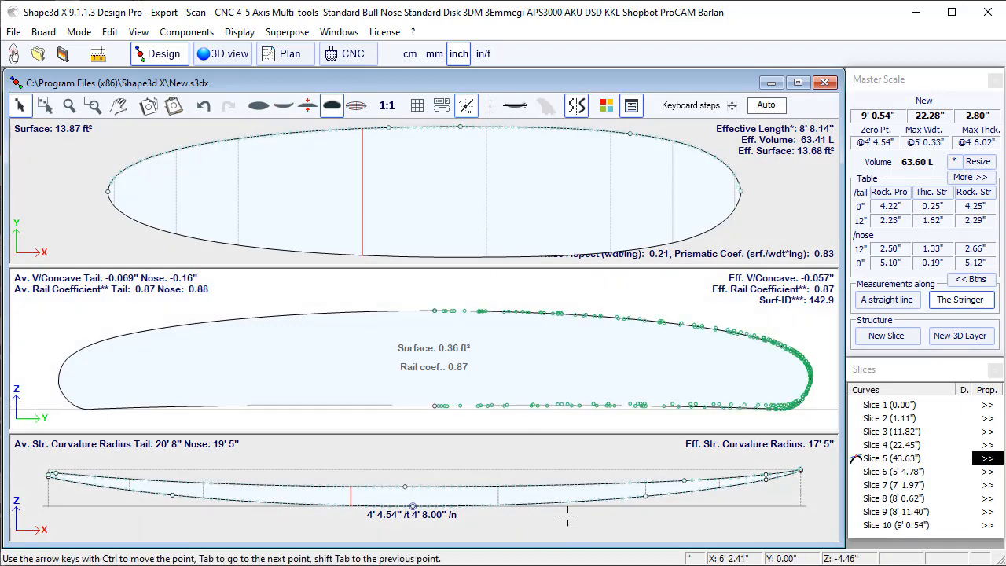
pyautogui.click(484, 209)
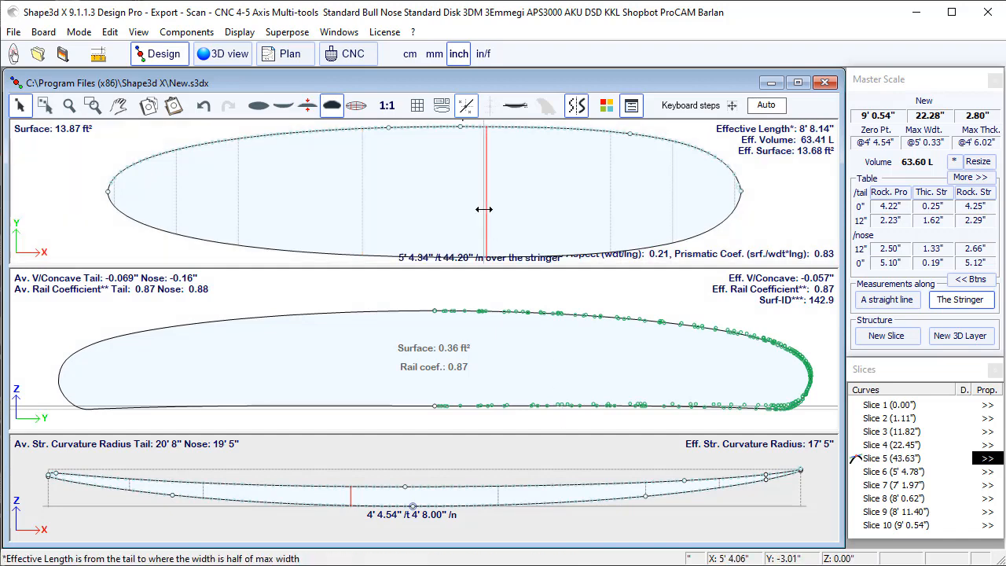
pyautogui.click(608, 195)
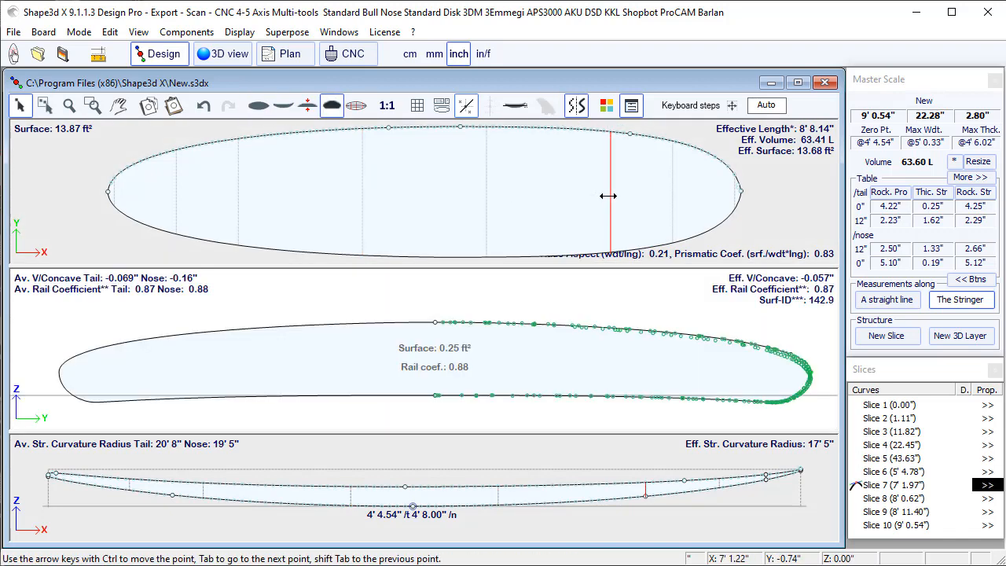
pyautogui.click(673, 192)
pyautogui.click(728, 190)
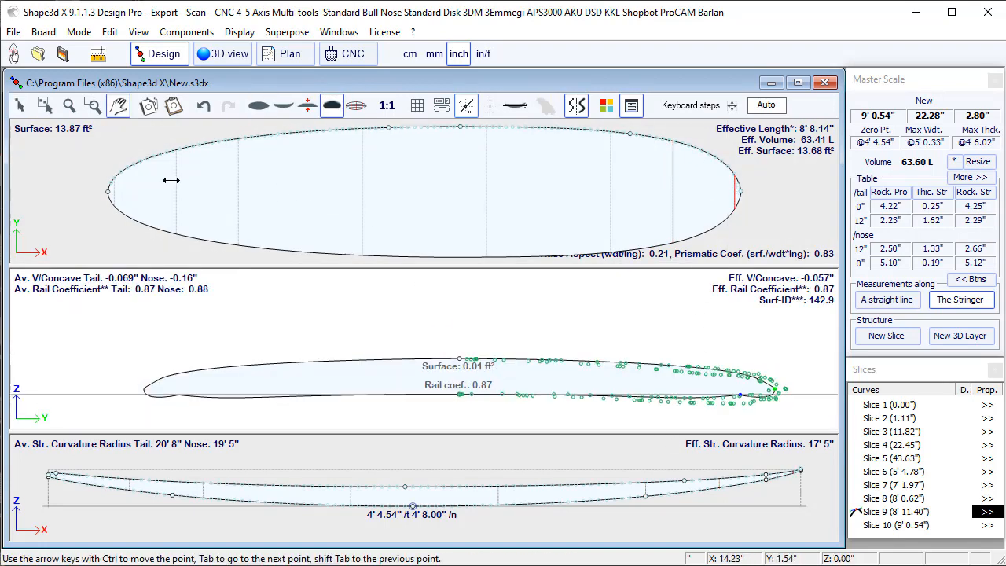
pyautogui.click(118, 193)
pyautogui.click(111, 193)
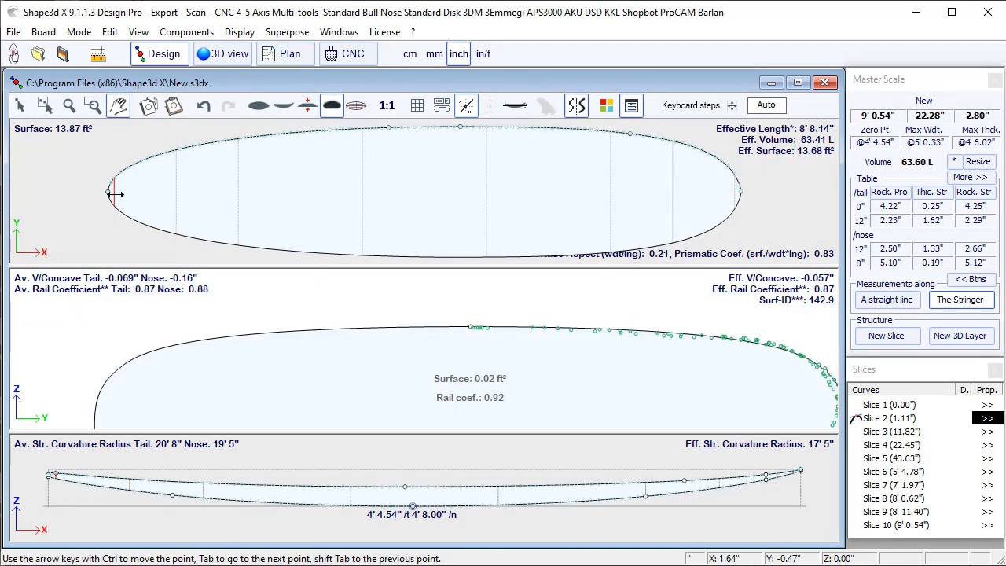
# - Inspect the imported board's surface in the 3D view and return to the design view
pyautogui.click(232, 61)
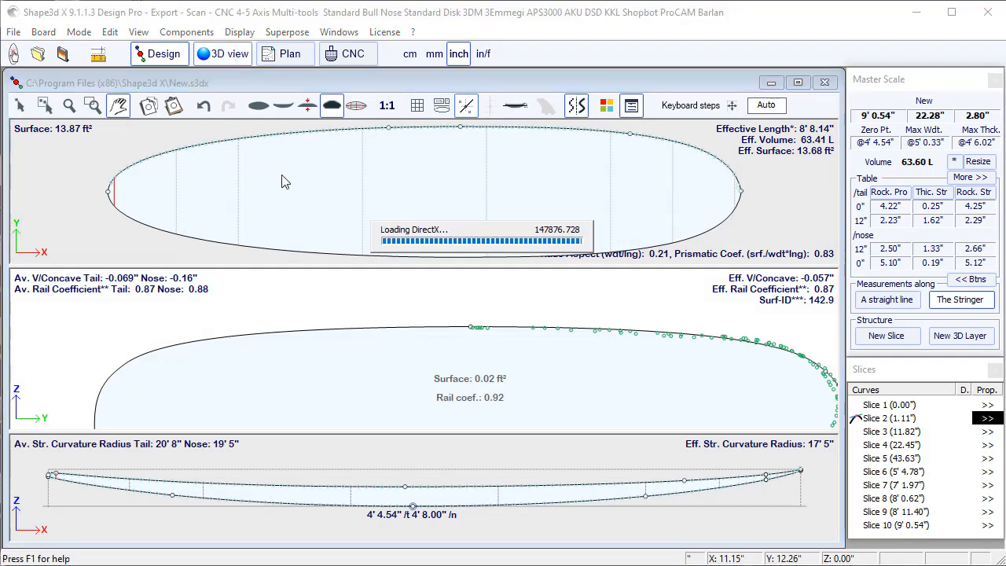
pyautogui.moveTo(225, 352); pyautogui.dragTo(305, 222)
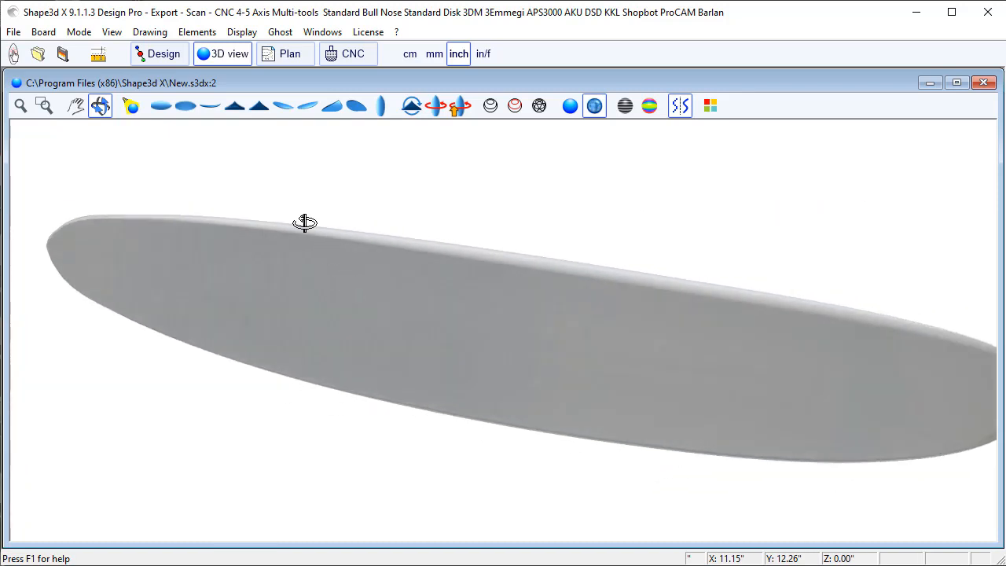
pyautogui.click(159, 53)
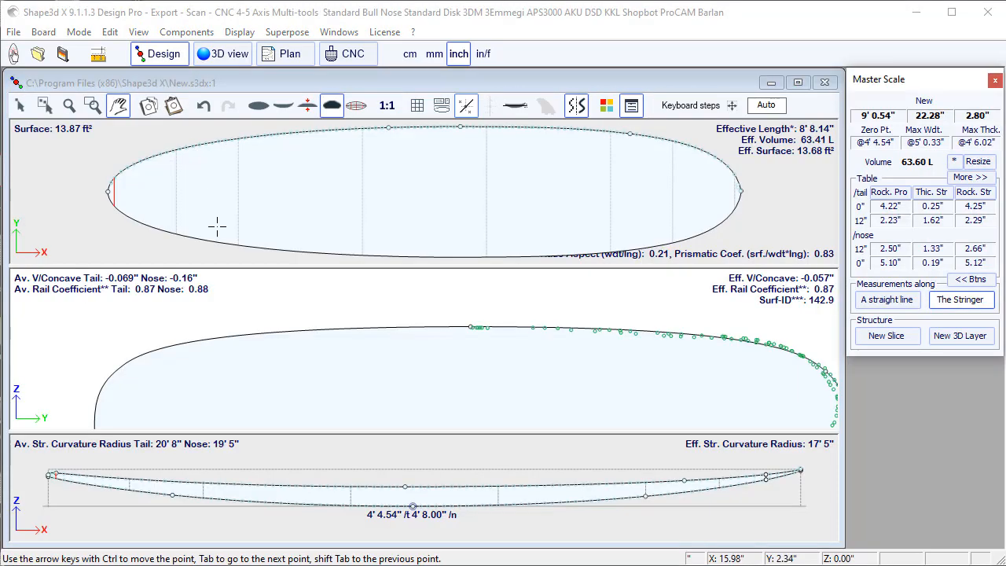
# - Copy Slice 8 and paste its shape onto Slice 9 near the nose
pyautogui.click(729, 194)
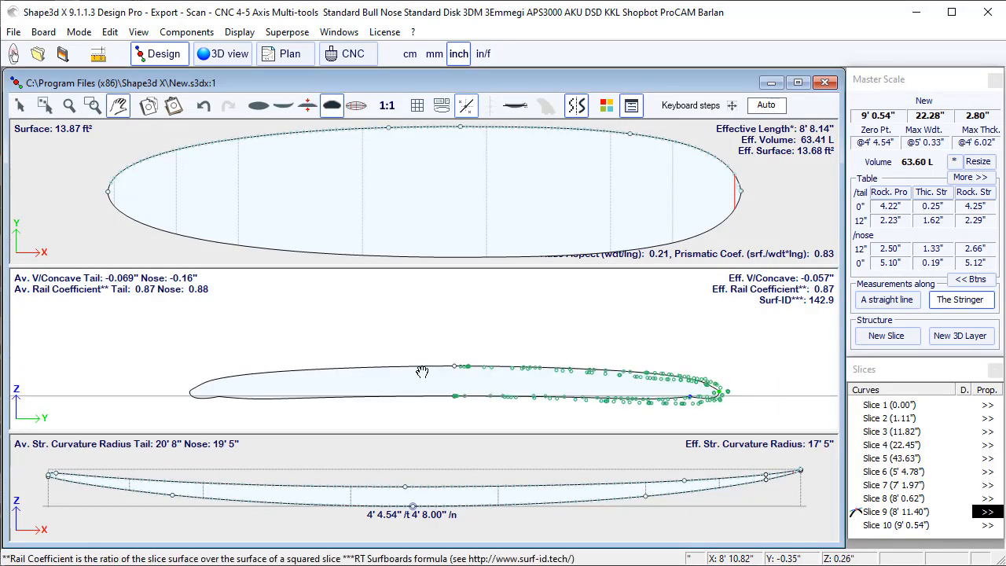
pyautogui.click(674, 173)
pyautogui.doubleClick(675, 176)
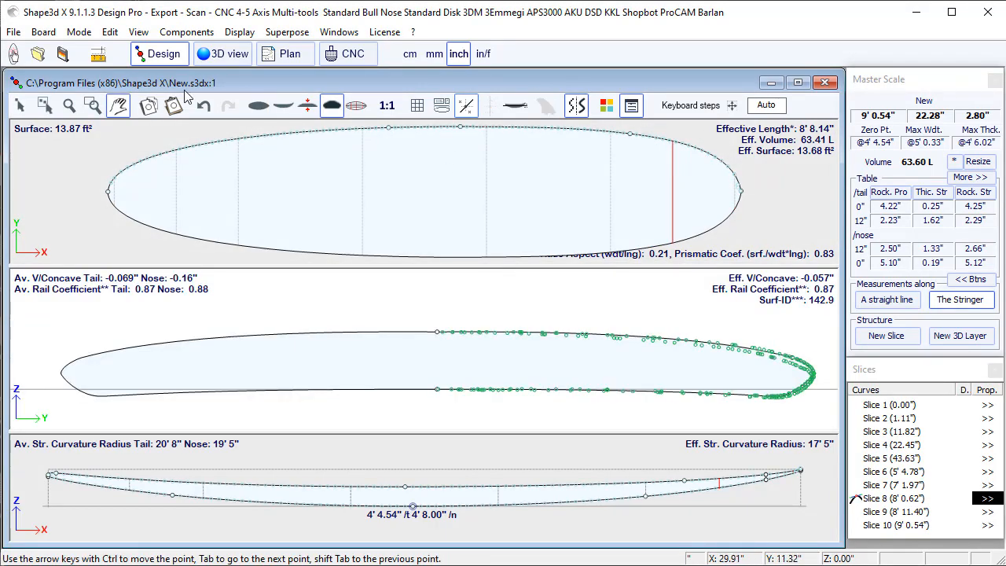
pyautogui.click(149, 108)
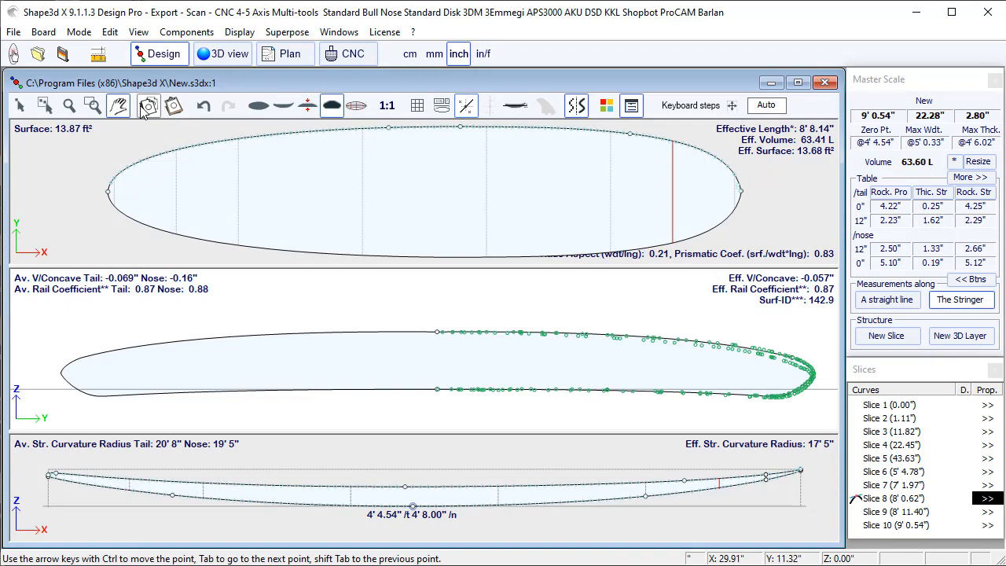
pyautogui.doubleClick(727, 191)
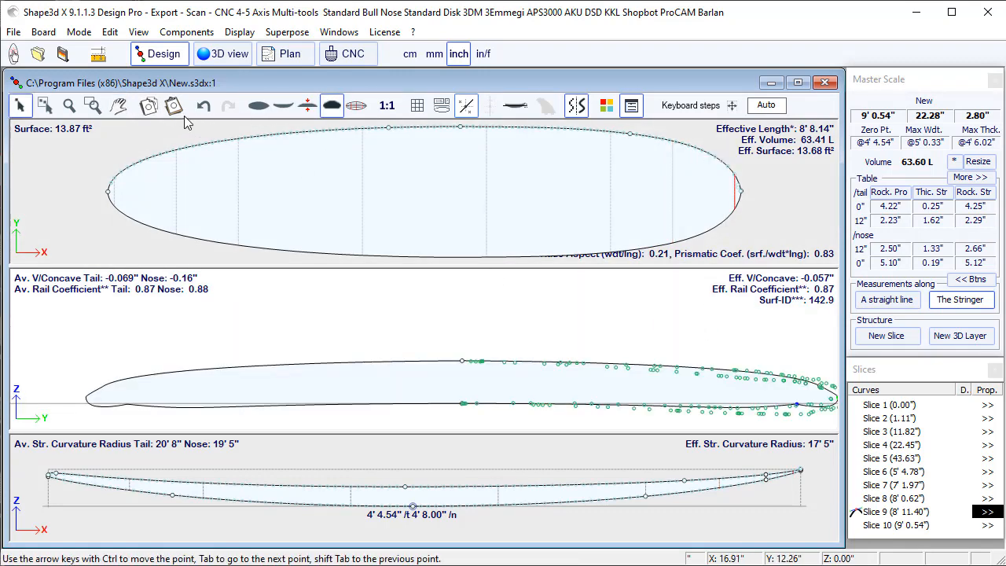
pyautogui.click(176, 108)
# - On Slice 9, raise the upper tangent of the apex point to about Z 0.129"
pyautogui.scroll(-2, 584, 364)
pyautogui.scroll(6, 770, 395)
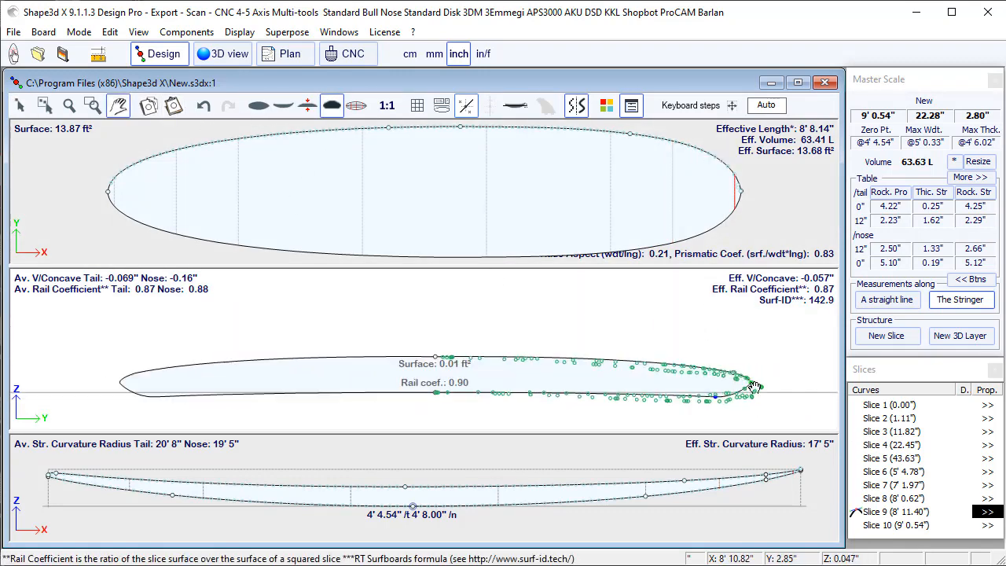
pyautogui.moveTo(772, 395); pyautogui.dragTo(677, 394, button='middle')
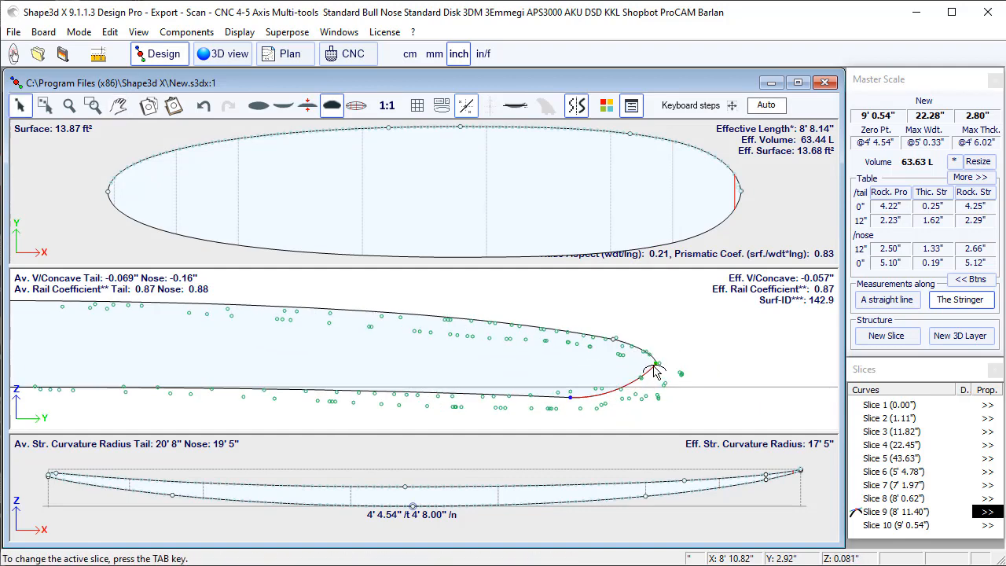
pyautogui.click(655, 371)
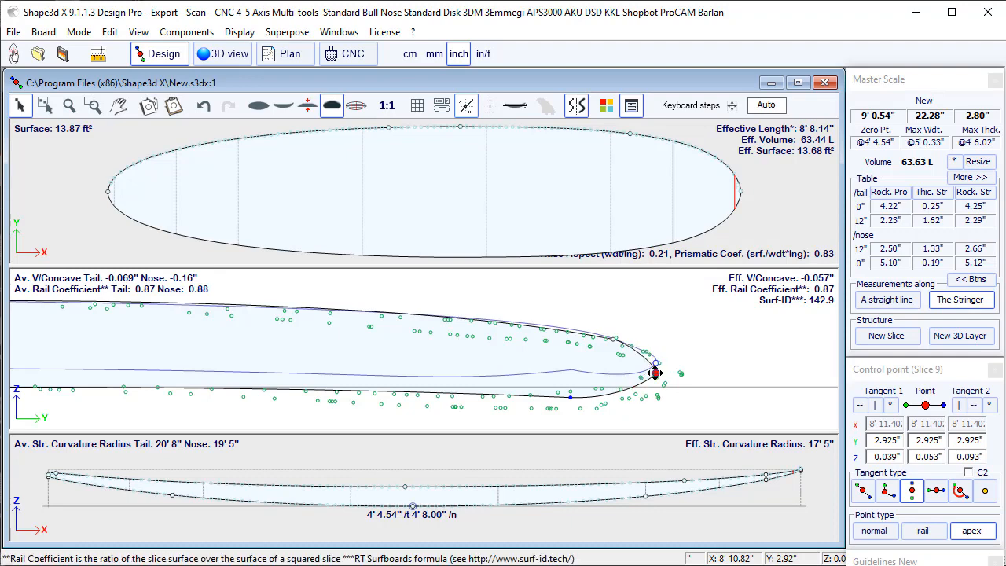
pyautogui.moveTo(654, 371); pyautogui.dragTo(655, 353)
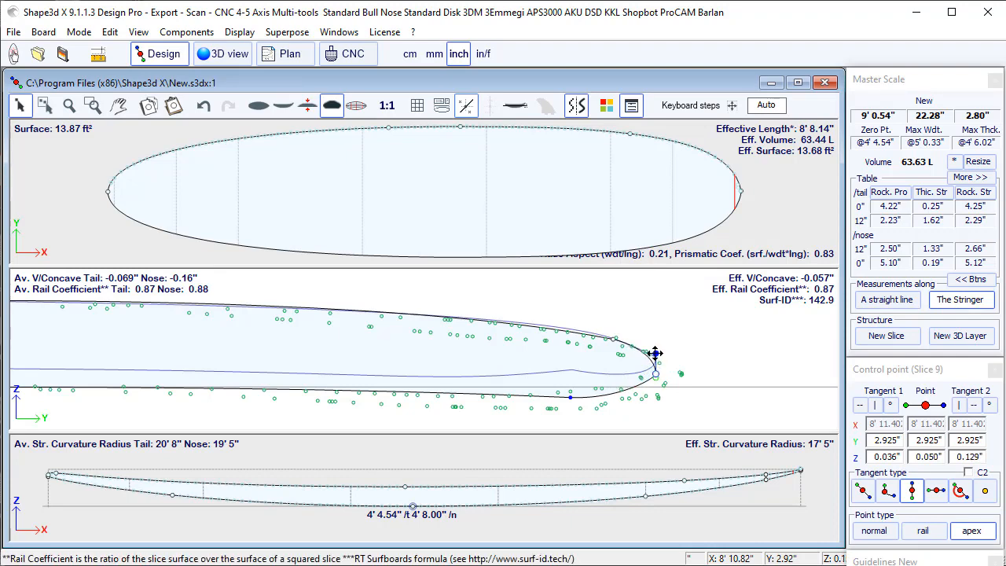
# - On Slice 9, adjust the rail point's inner tangent and lower the apex's bottom tangent to about Z 0.006"
pyautogui.click(568, 398)
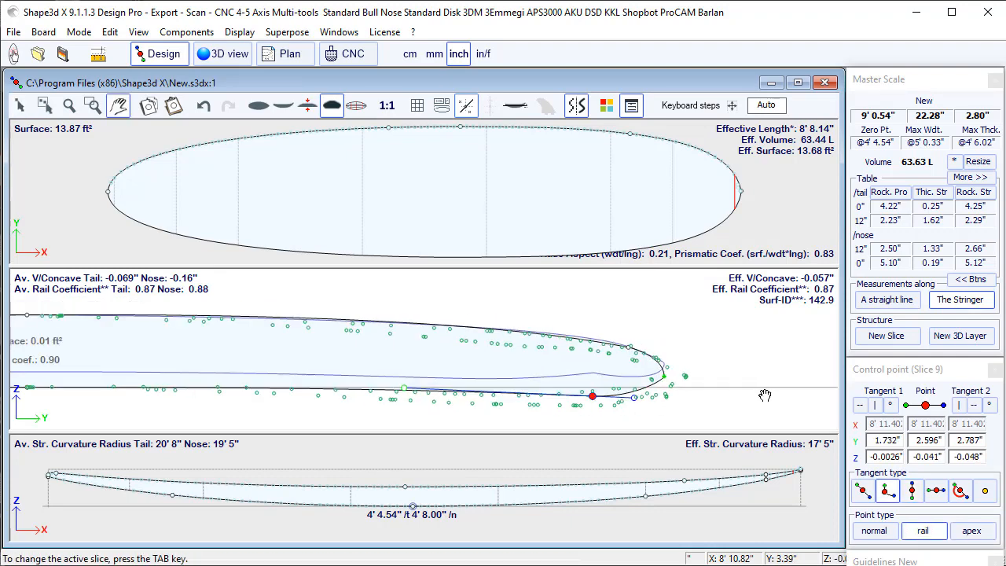
pyautogui.moveTo(449, 389); pyautogui.dragTo(465, 390)
pyautogui.click(670, 378)
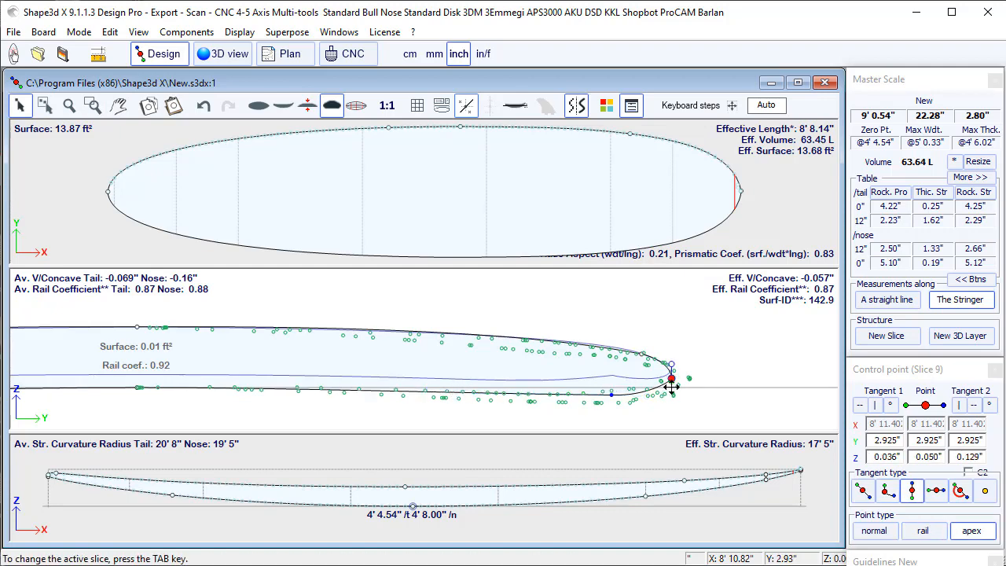
pyautogui.moveTo(672, 389); pyautogui.dragTo(672, 387)
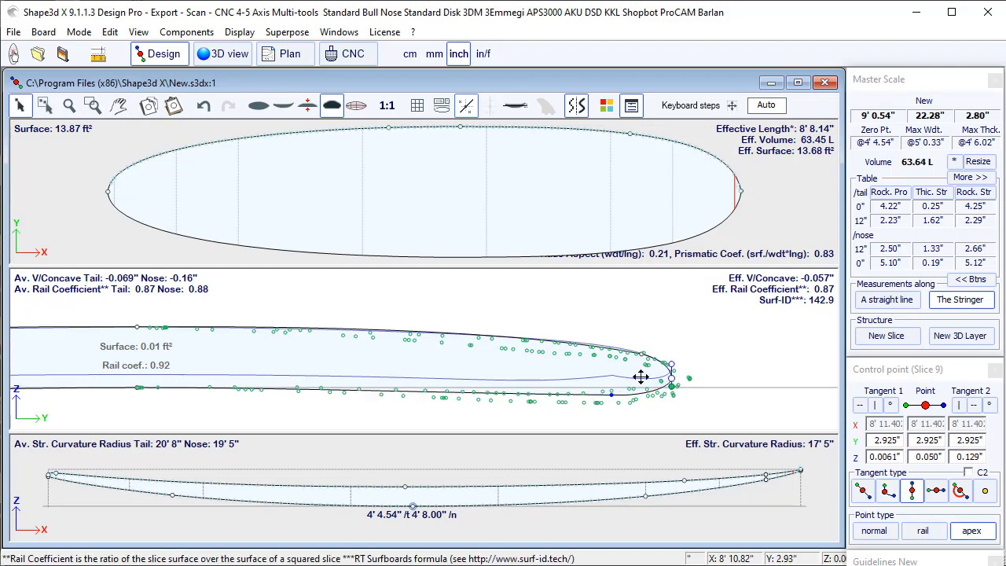
# - Paste the copied slice shape onto Slice 10 at the nose
pyautogui.click(381, 288)
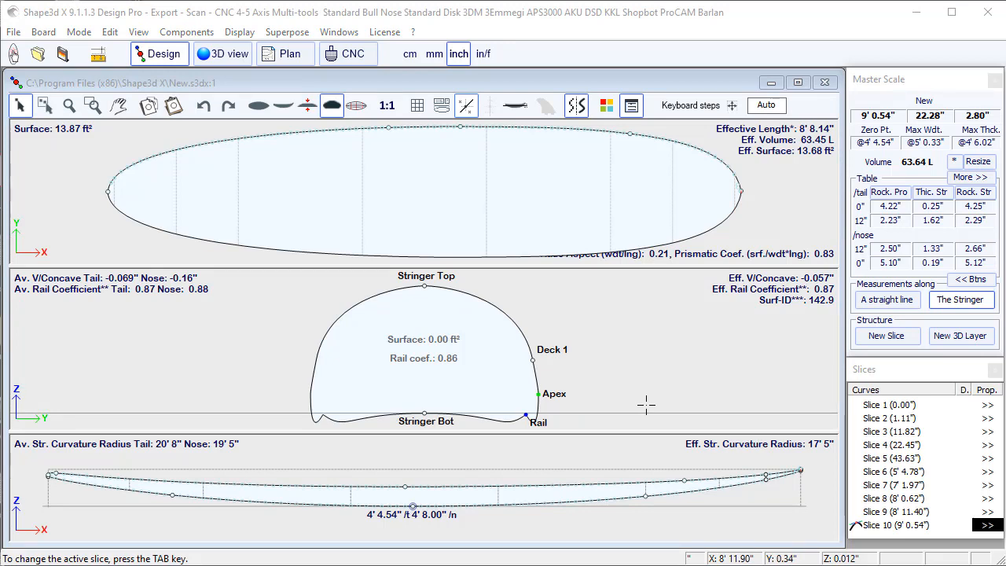
pyautogui.scroll(-5, 613, 376)
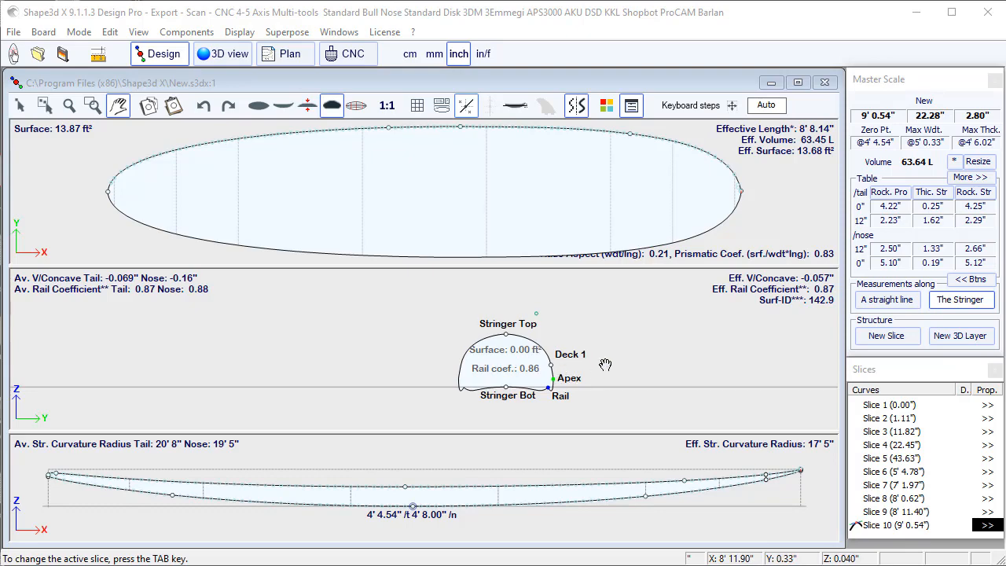
pyautogui.moveTo(586, 353); pyautogui.dragTo(585, 353)
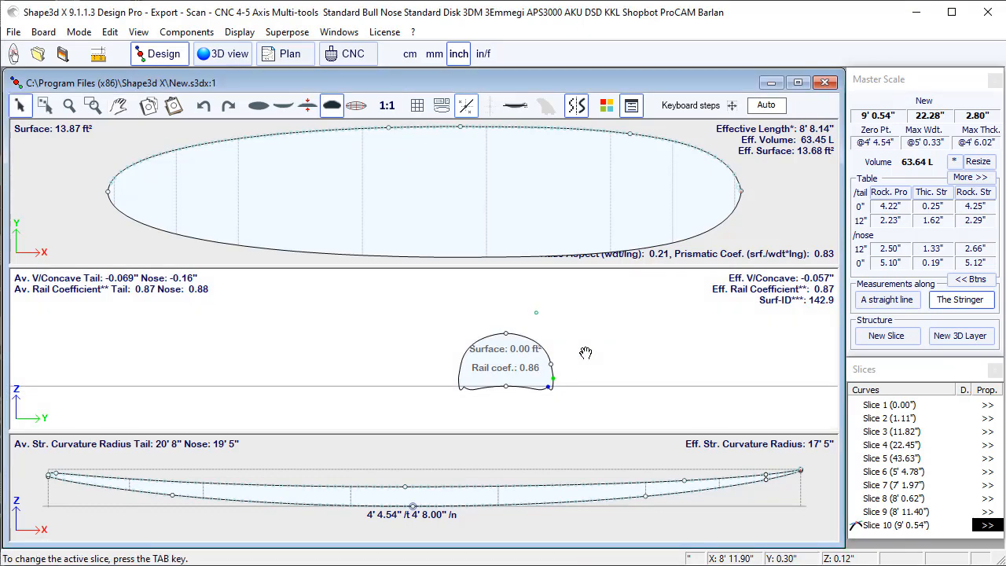
pyautogui.click(173, 106)
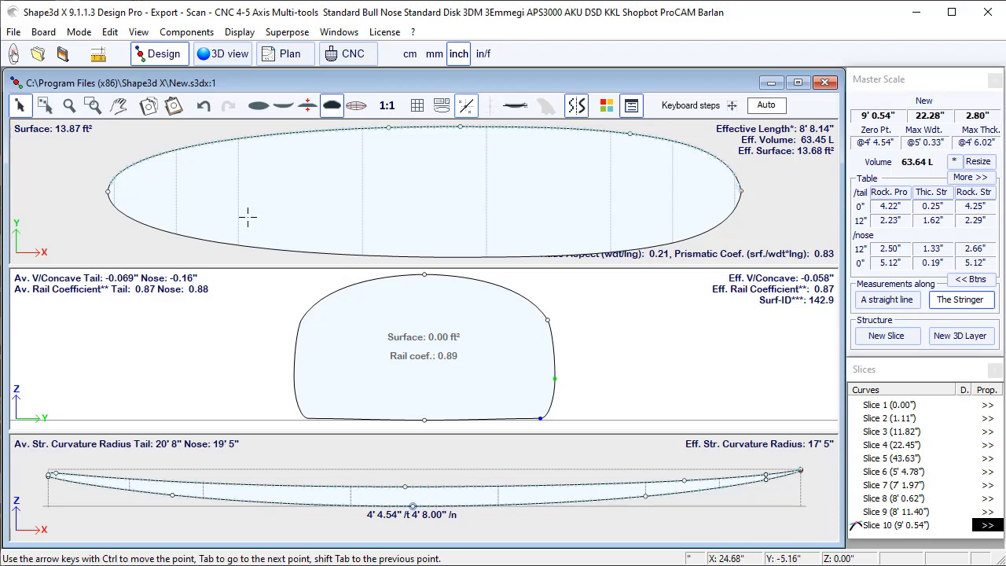
# - Check the fit of Slices 3 and 4 to the scanned points near the tail
pyautogui.click(175, 189)
pyautogui.click(223, 186)
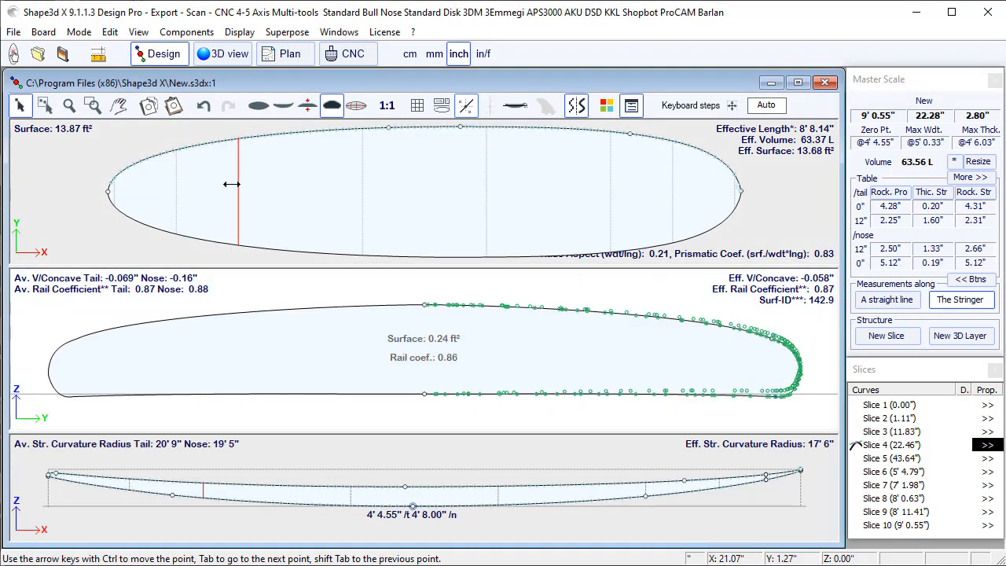
pyautogui.click(174, 185)
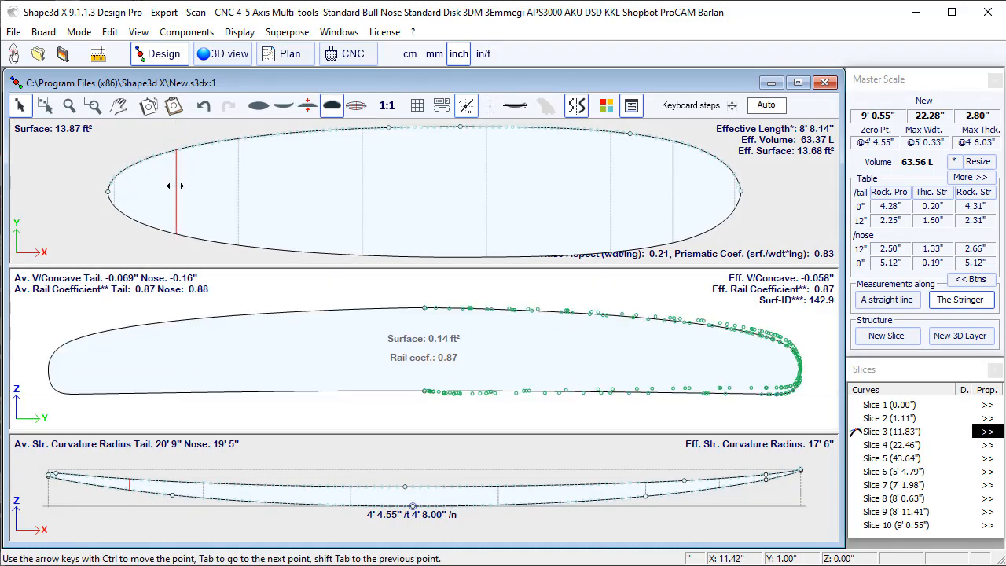
# - On Slice 2 near the tail, move the rail point outward to about Y 2.358", Z 0.0077"
pyautogui.click(128, 186)
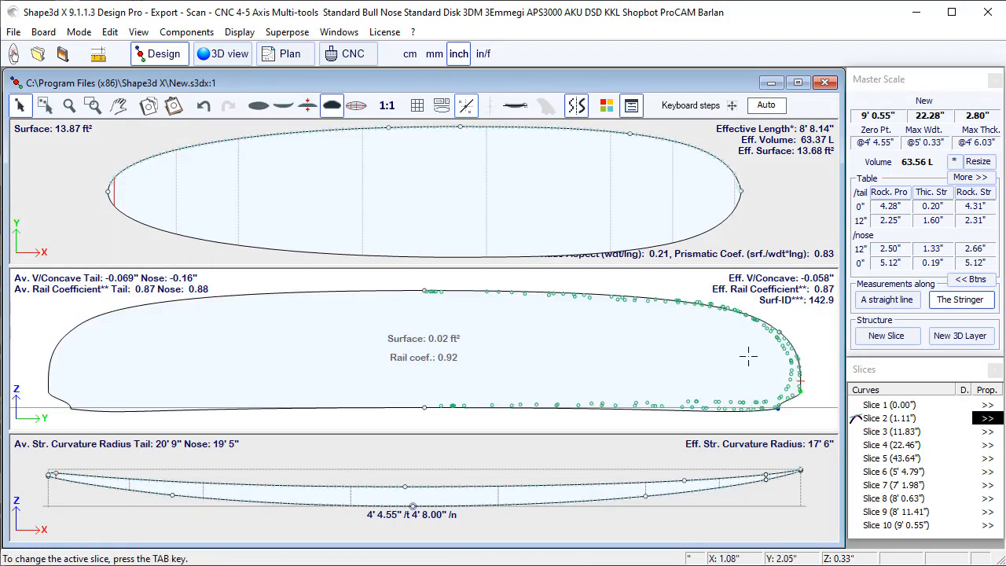
pyautogui.scroll(2, 786, 415)
pyautogui.scroll(1, 722, 391)
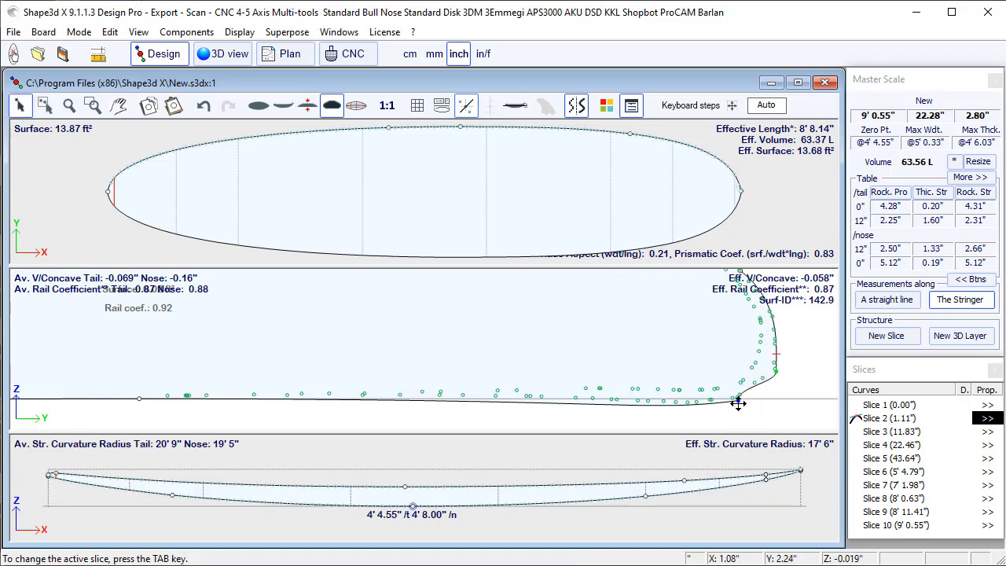
pyautogui.click(738, 402)
pyautogui.moveTo(738, 402); pyautogui.dragTo(769, 397)
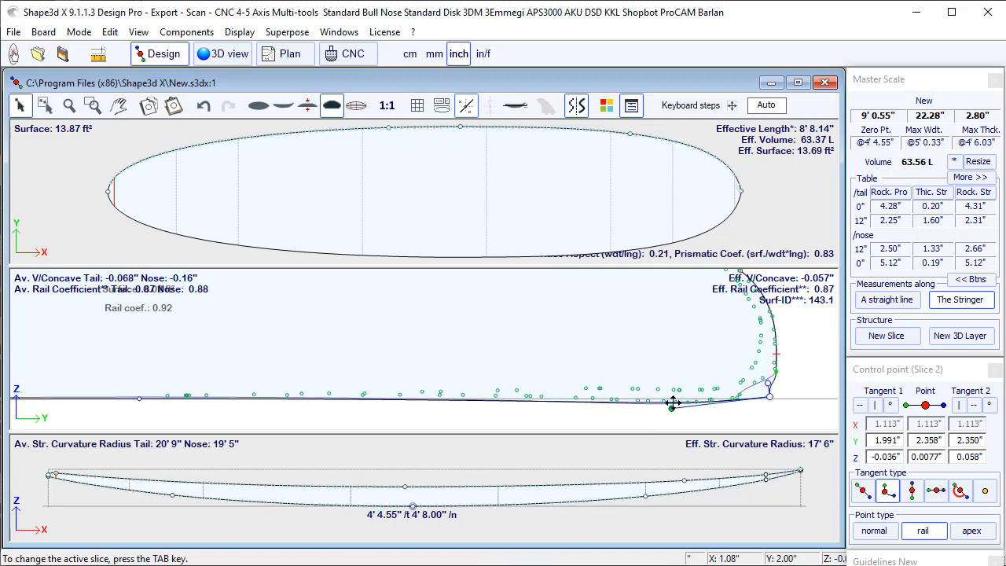
# - Adjust Slice 2's rail point tangents to about Y 1.999", Z -0.0070" inward and Y 2.370", Z 0.037" upward
pyautogui.moveTo(672, 407); pyautogui.dragTo(673, 400)
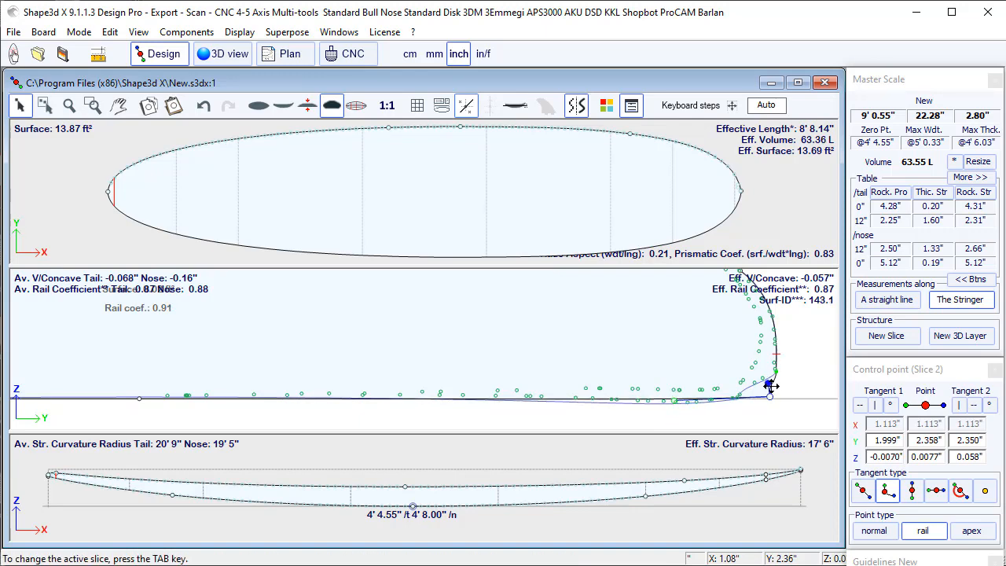
pyautogui.moveTo(772, 389); pyautogui.dragTo(772, 388)
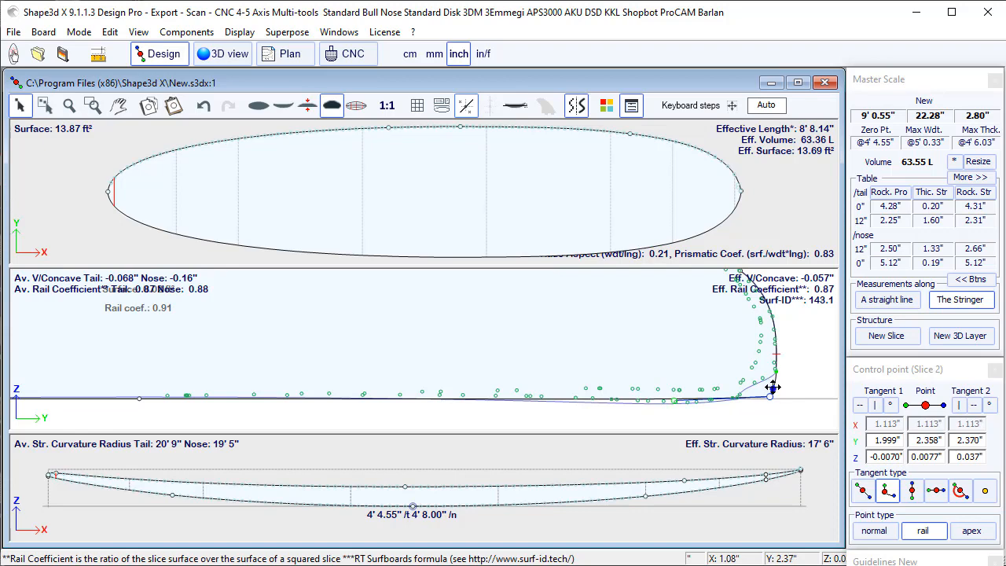
pyautogui.click(776, 371)
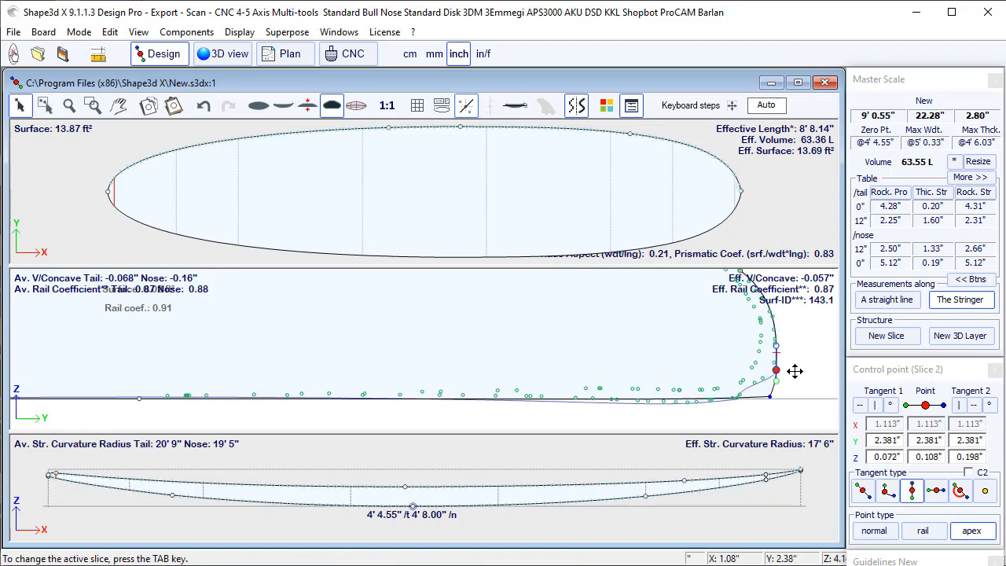
pyautogui.click(796, 370)
pyautogui.scroll(-2, 708, 406)
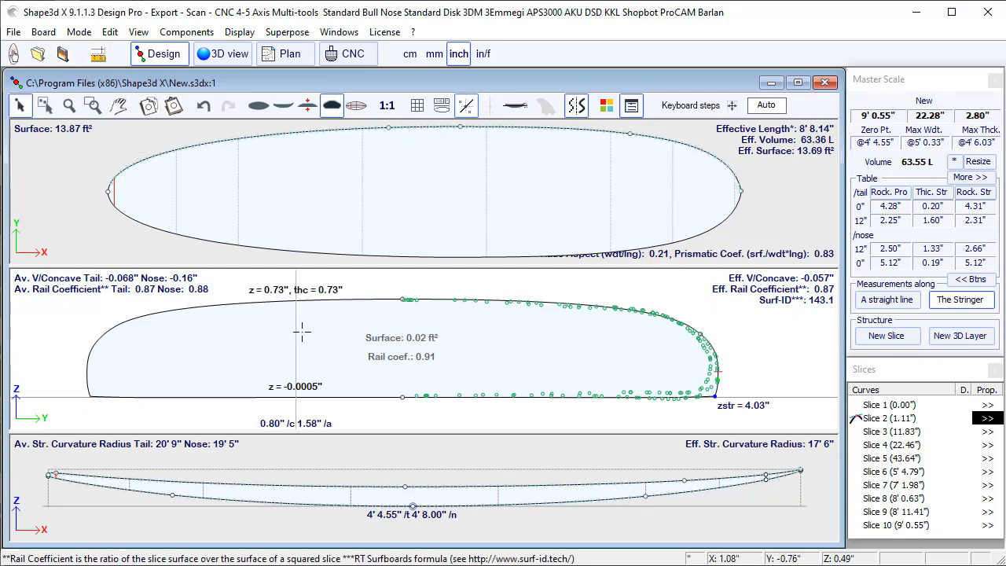
# - Paste the shape of Slice 2 onto Slice 1 at the tail end
pyautogui.click(884, 405)
pyautogui.click(424, 339)
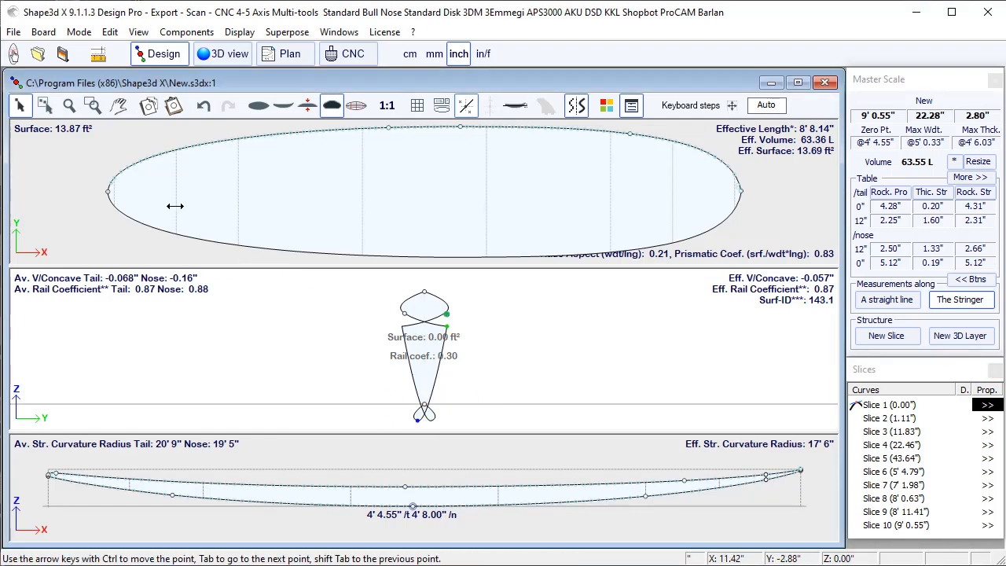
pyautogui.click(175, 103)
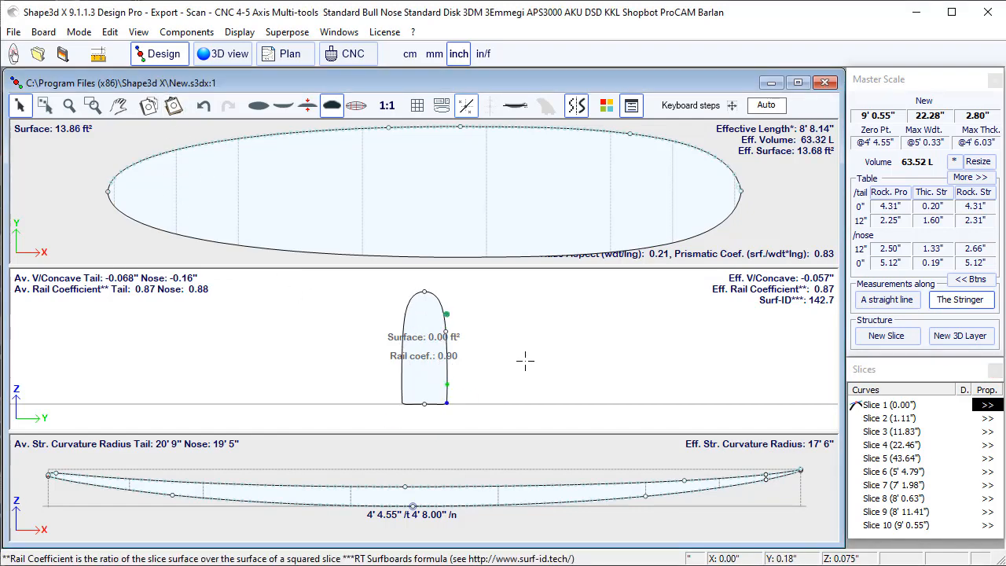
# - Inspect the finished board in 3D from above and from the side
pyautogui.click(223, 53)
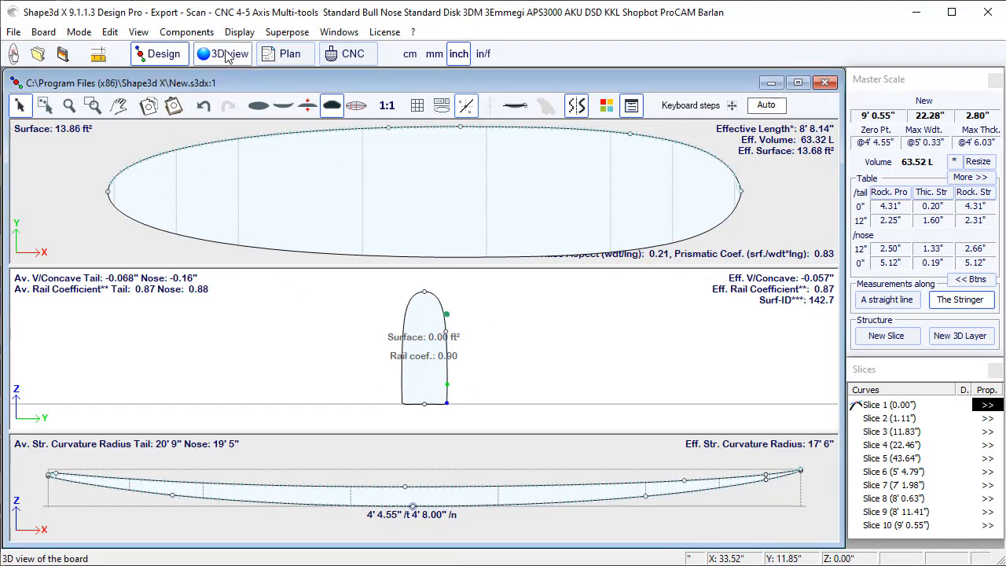
pyautogui.moveTo(391, 259); pyautogui.dragTo(268, 435)
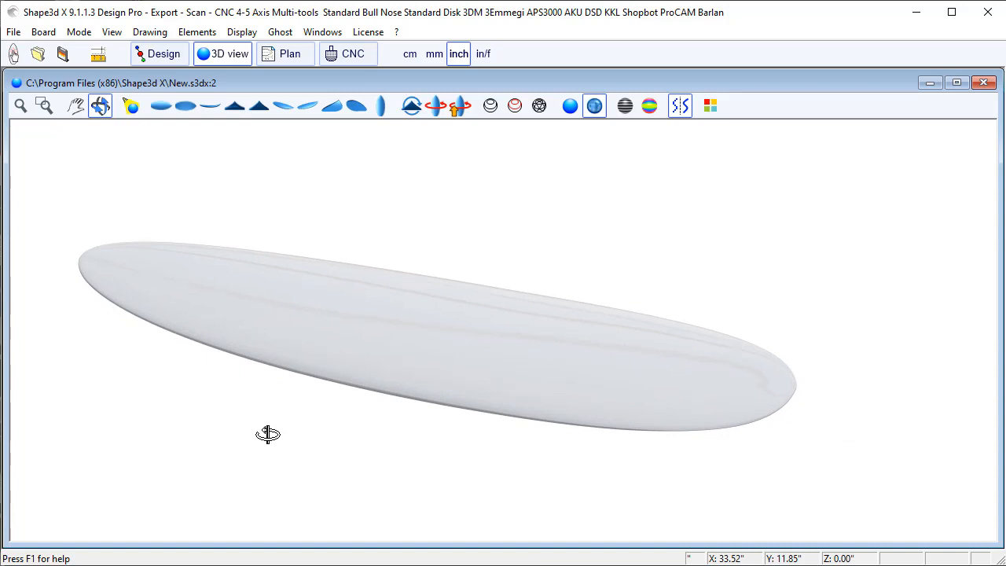
pyautogui.moveTo(350, 419); pyautogui.dragTo(431, 169)
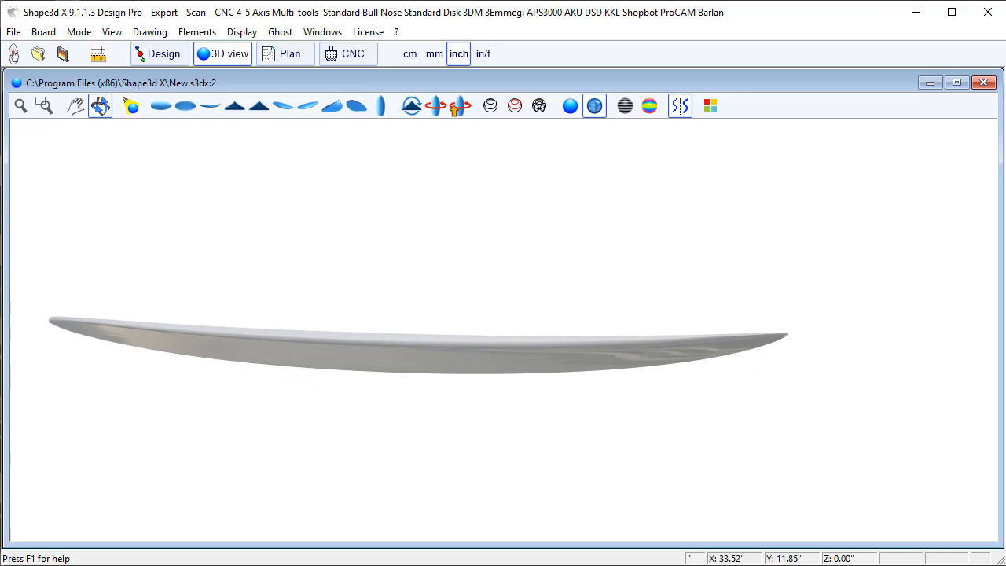
# - Close the 3D view and both open board designs
pyautogui.click(984, 84)
pyautogui.click(985, 83)
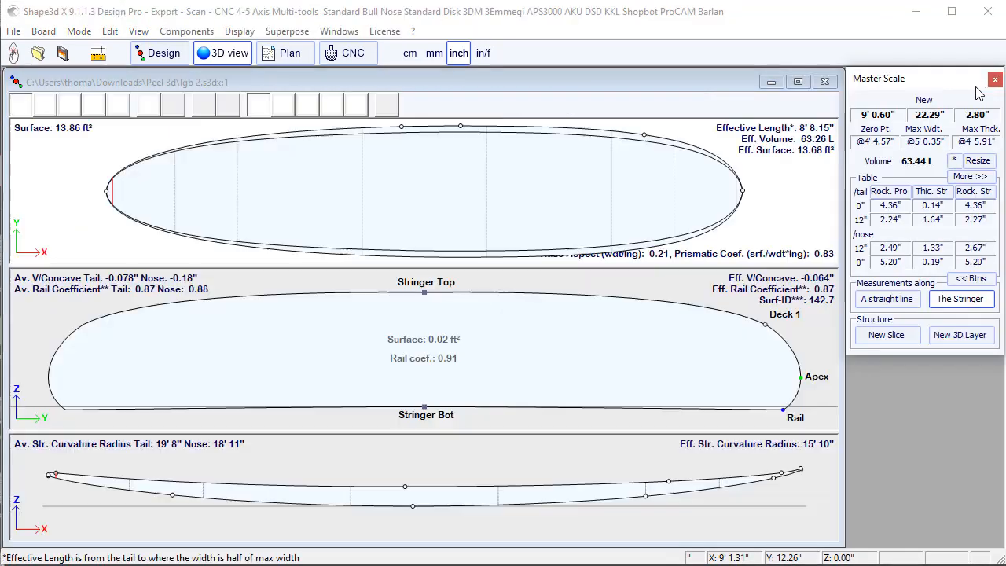
pyautogui.click(831, 84)
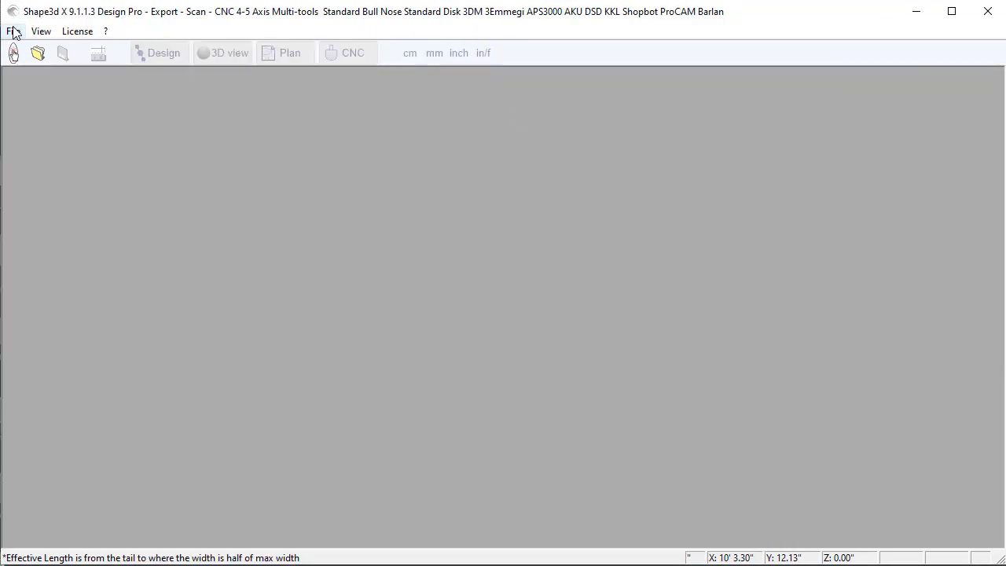
# - Start a scan import and load Fish scan.stl from the Peel 3d folder
pyautogui.click(13, 31)
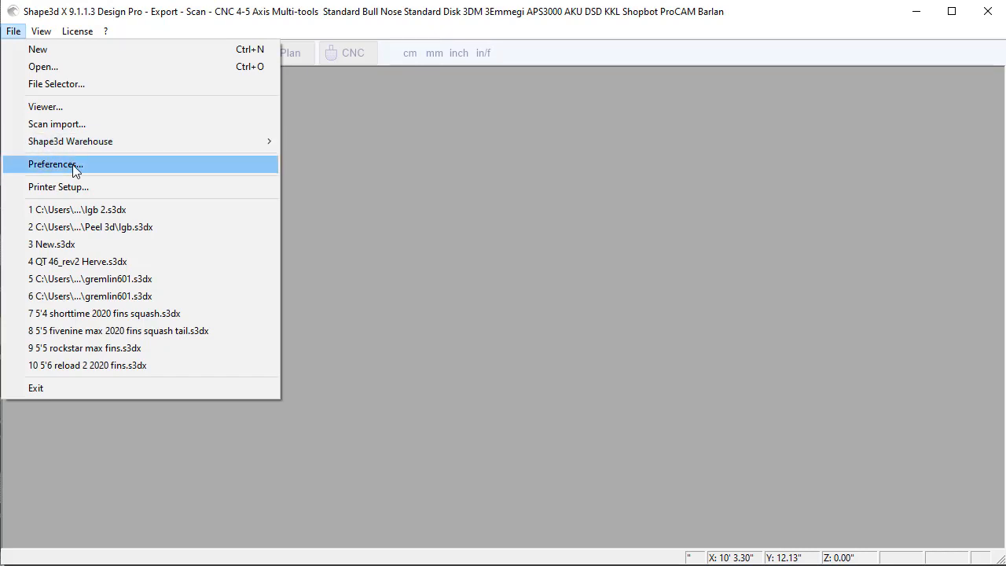
pyautogui.click(74, 124)
pyautogui.click(711, 48)
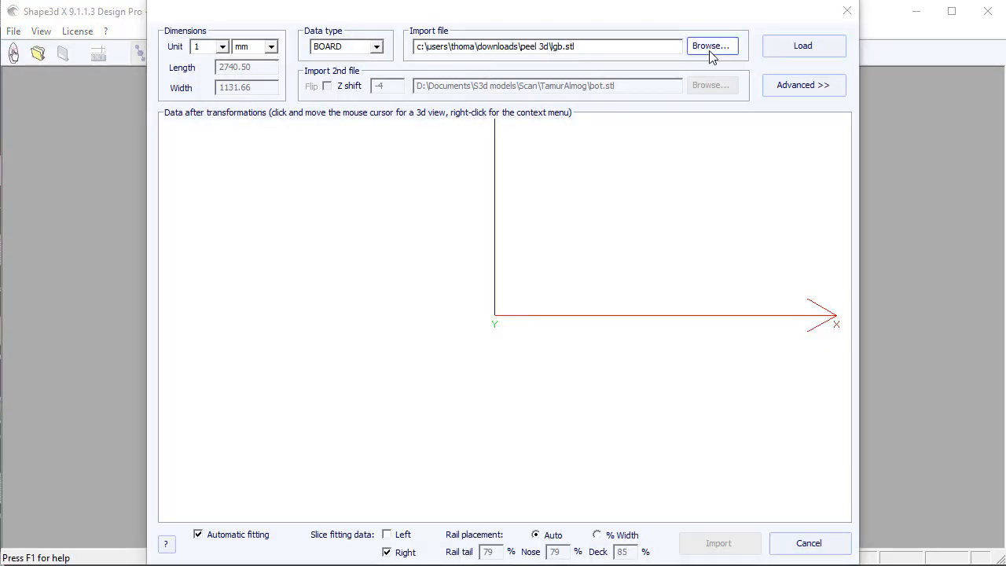
pyautogui.click(484, 314)
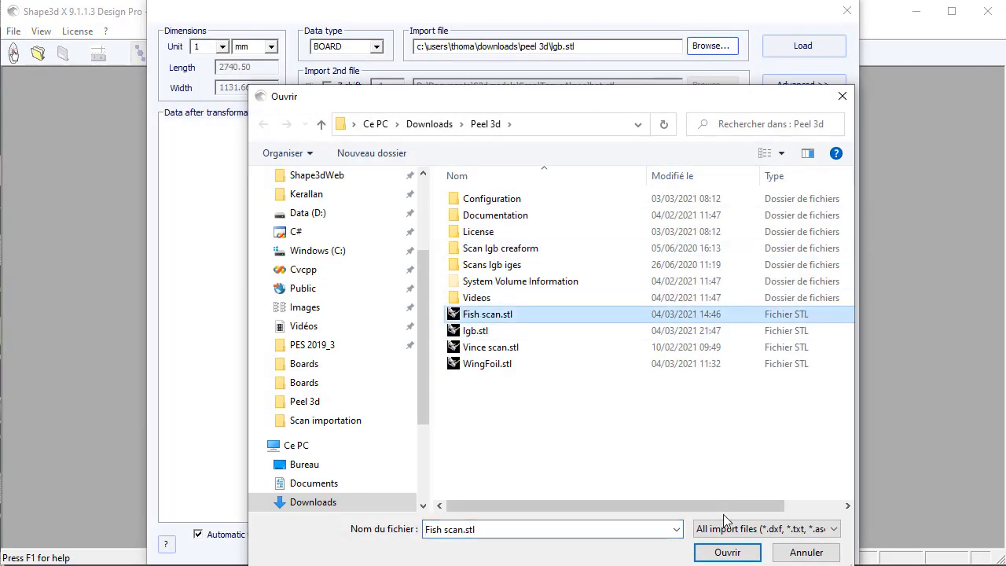
pyautogui.click(723, 552)
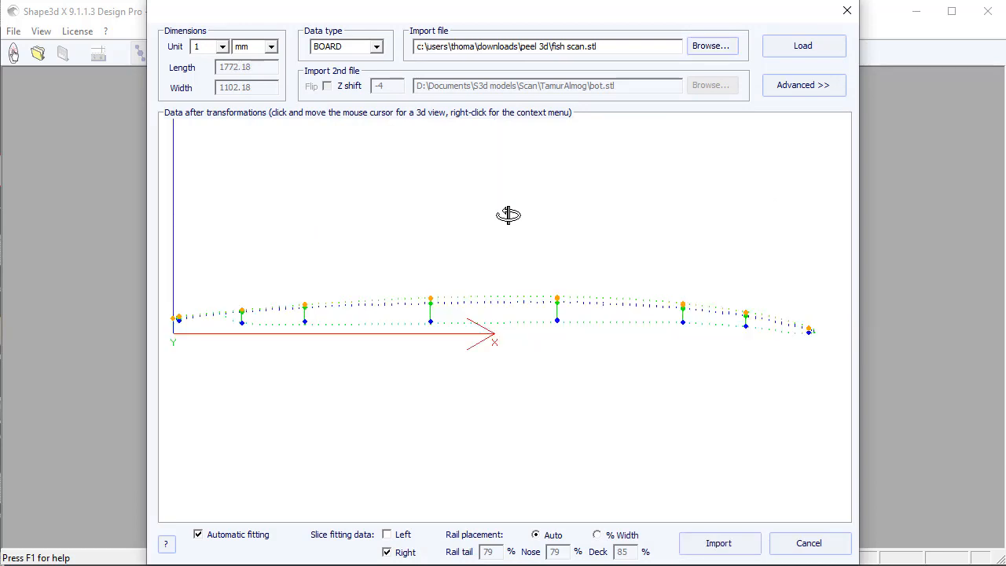
# - Flip the fish scan upright by setting its Z direction to +Z in the advanced coordinate settings
pyautogui.moveTo(508, 216); pyautogui.dragTo(486, 229)
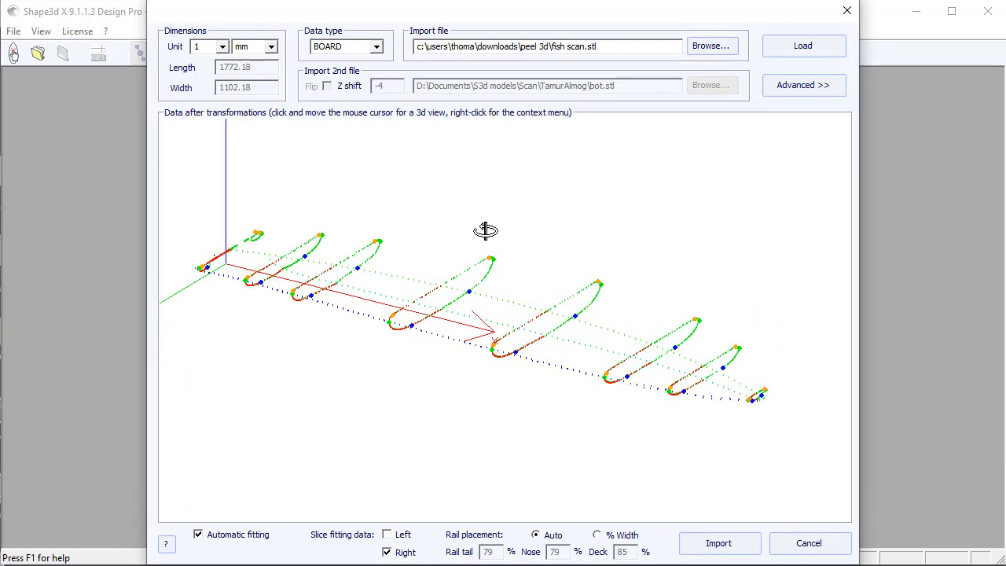
pyautogui.click(812, 93)
pyautogui.click(1004, 201)
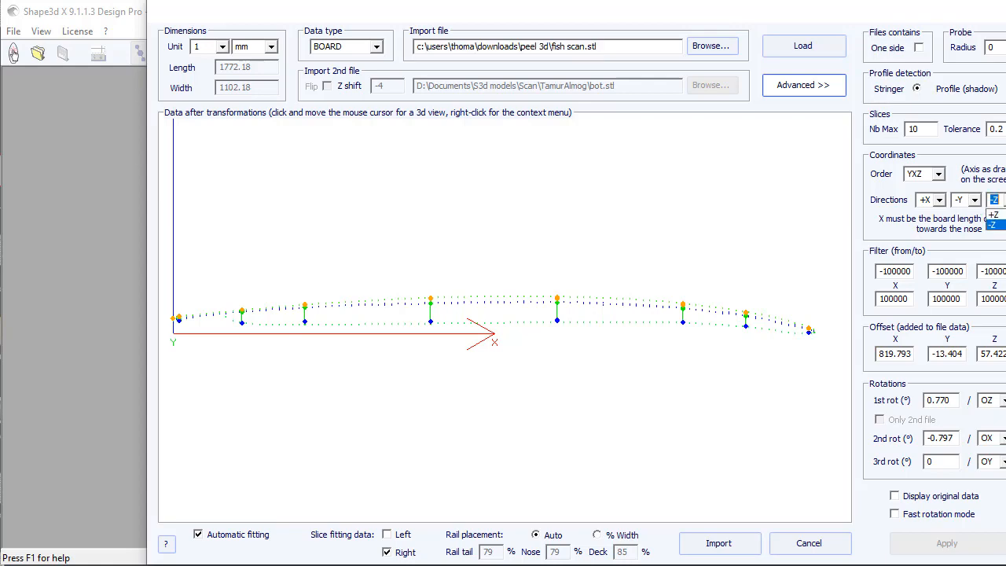
pyautogui.click(993, 214)
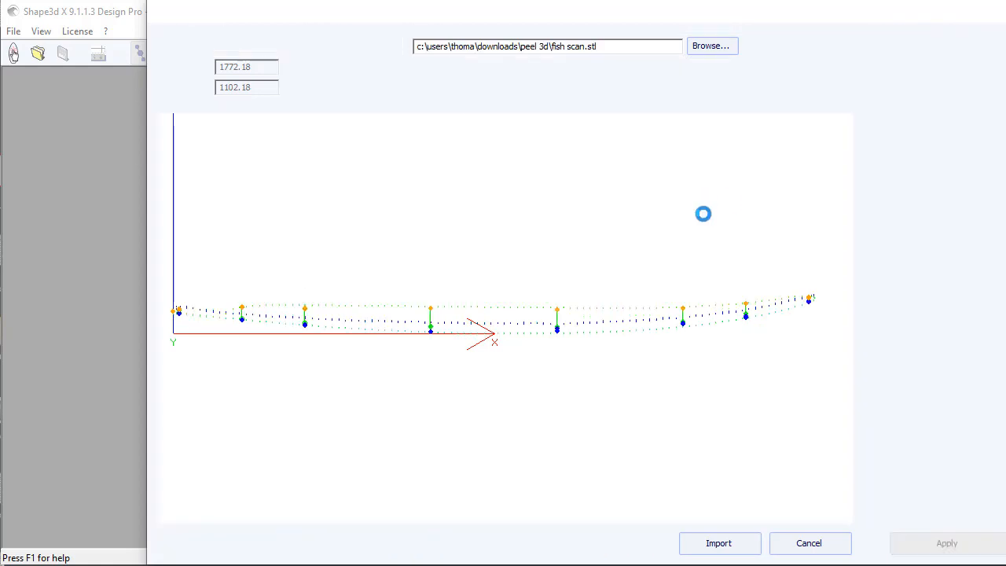
# - Switch the rail placement to % Width, with 98% at the tail and 85% at the nose
pyautogui.moveTo(623, 209); pyautogui.dragTo(593, 245)
pyautogui.rightClick(593, 244)
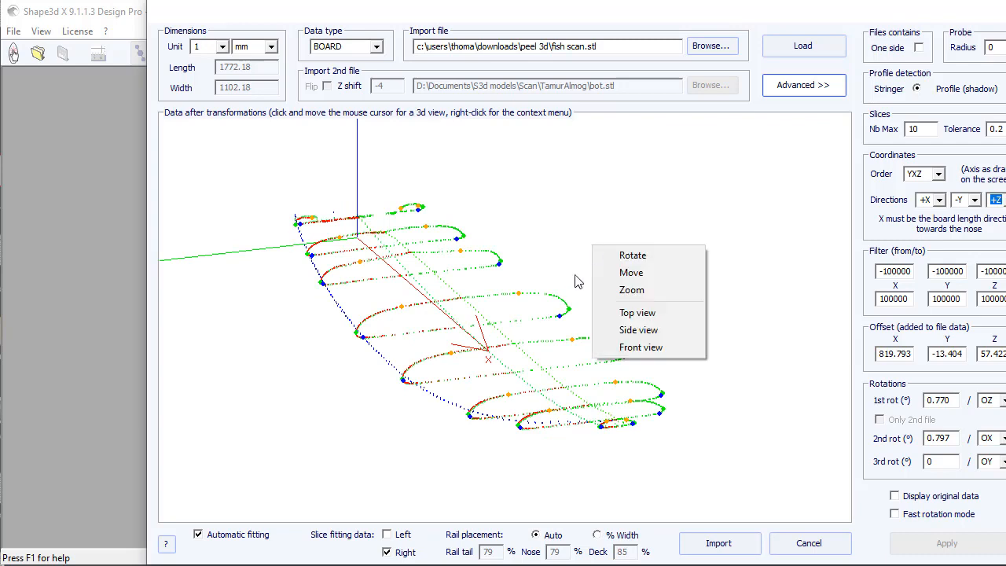
pyautogui.click(563, 274)
pyautogui.scroll(2, 565, 298)
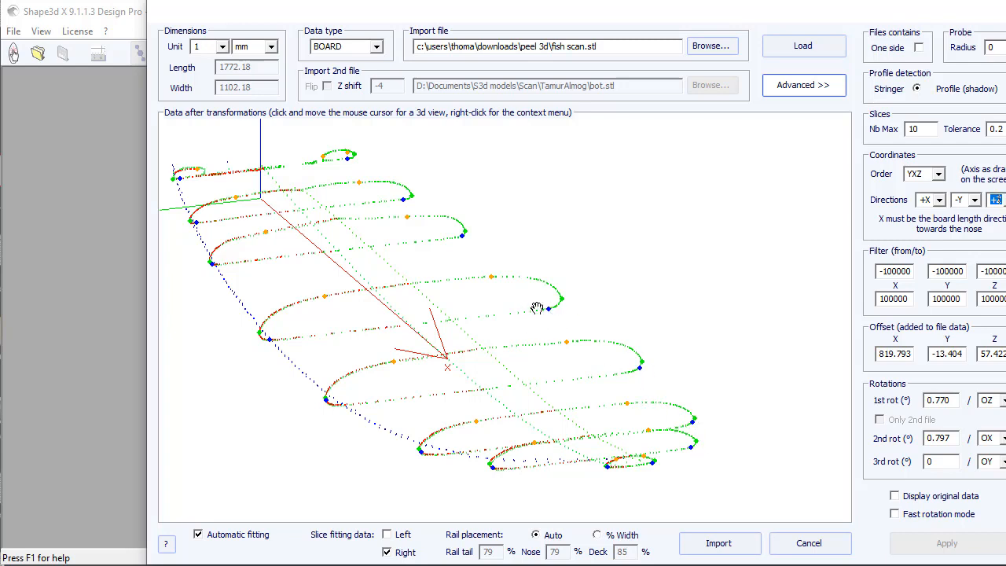
pyautogui.click(598, 536)
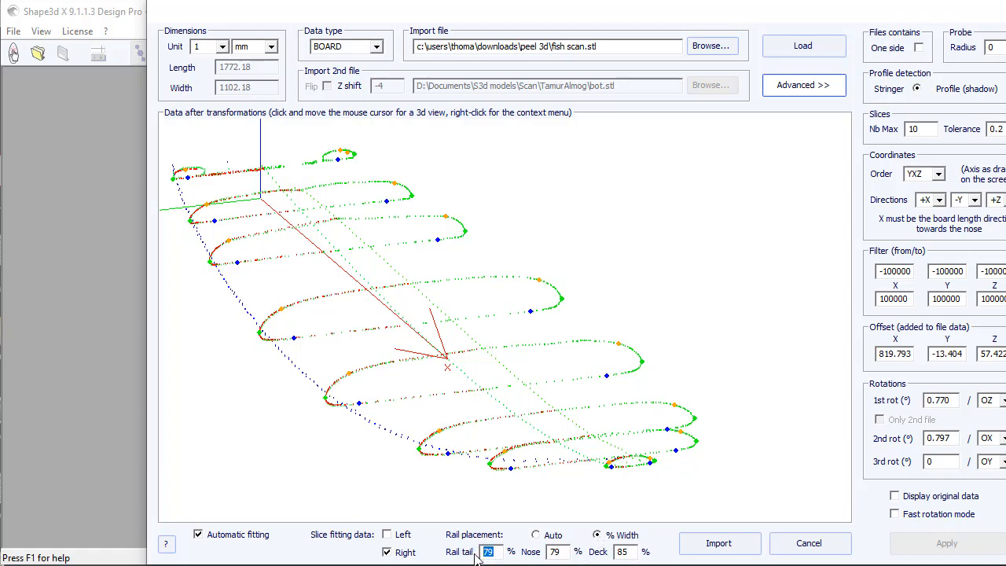
pyautogui.write('98')
pyautogui.doubleClick(554, 552)
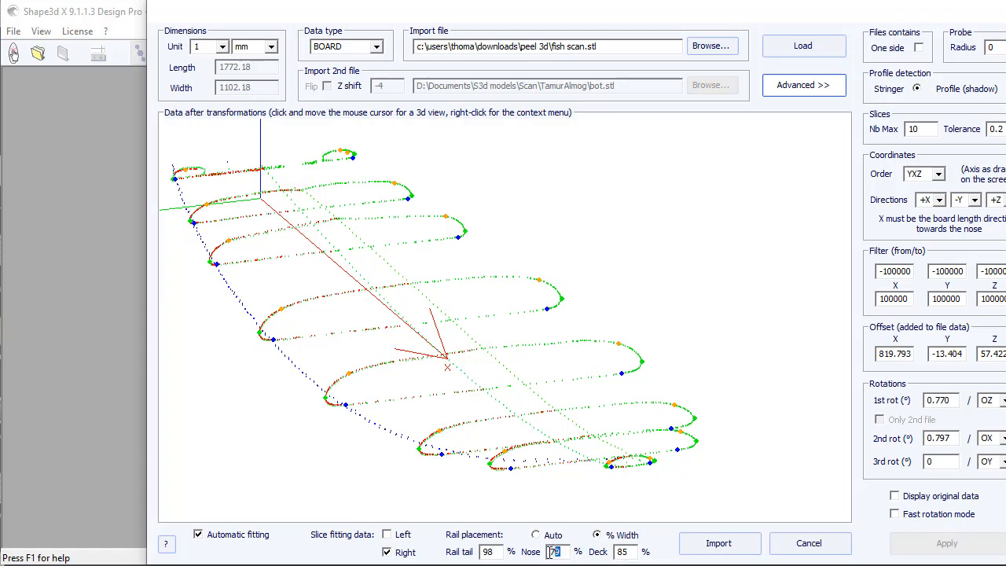
pyautogui.write('85')
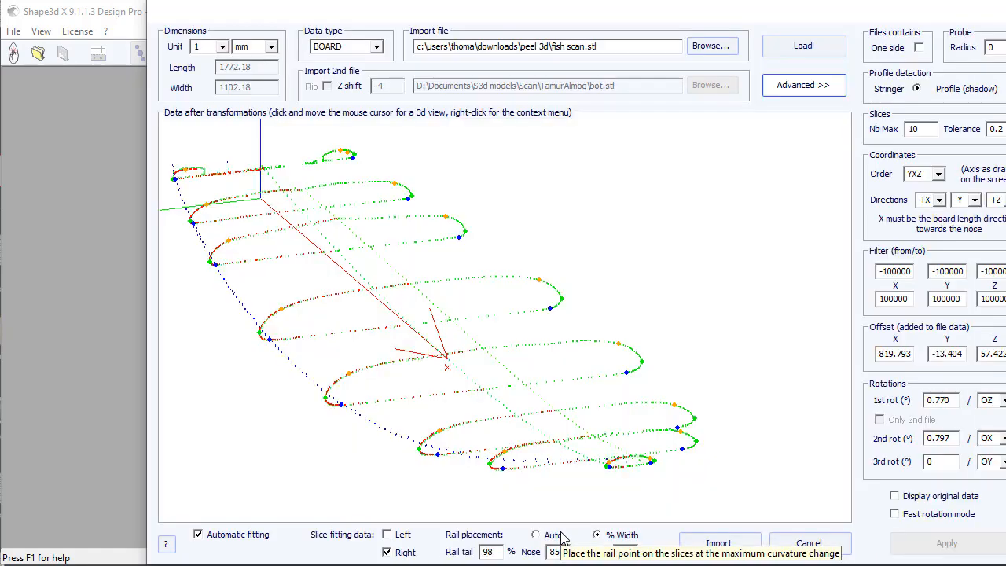
# - Check the rail points along the slices from the front and at an angle, and import the fish scan as a board
pyautogui.moveTo(699, 366); pyautogui.dragTo(675, 380)
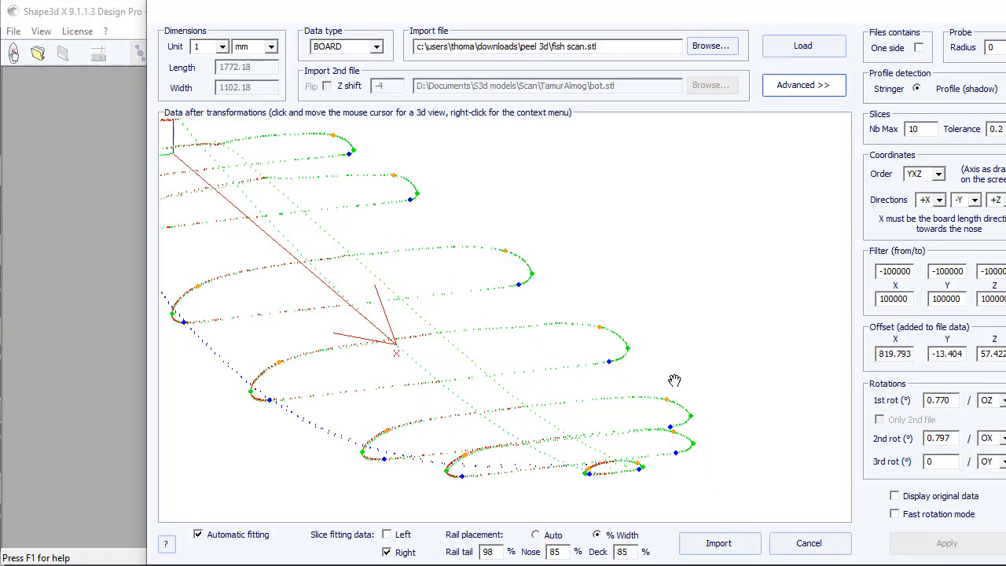
pyautogui.rightClick(659, 364)
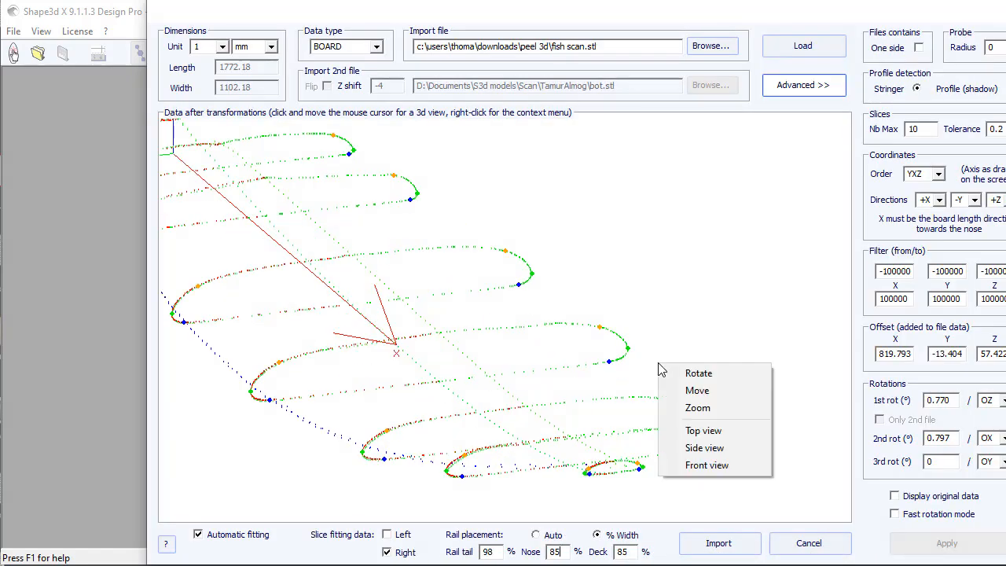
pyautogui.click(708, 470)
pyautogui.scroll(6, 568, 309)
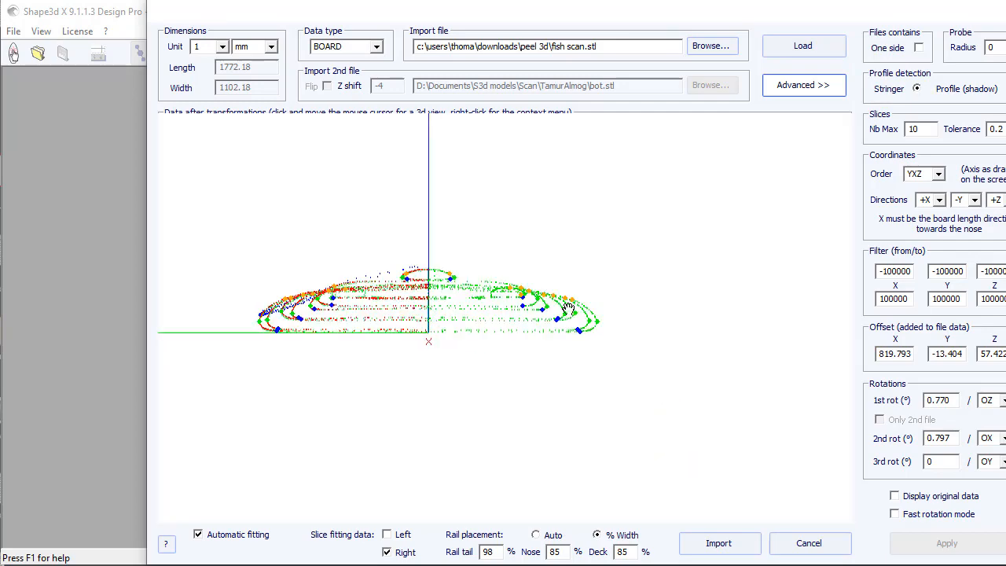
pyautogui.moveTo(606, 197); pyautogui.dragTo(603, 201)
pyautogui.rightClick(604, 201)
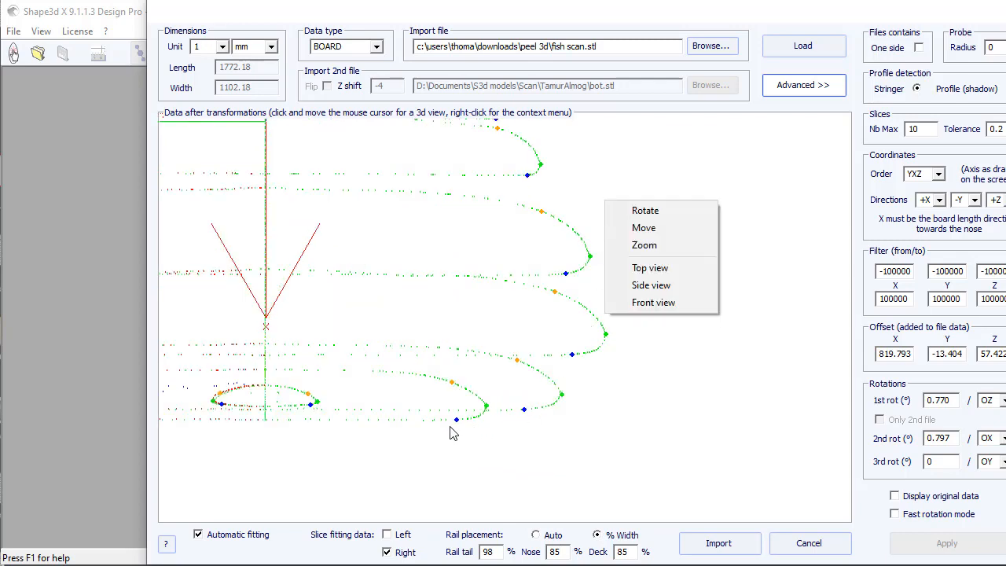
pyautogui.click(700, 457)
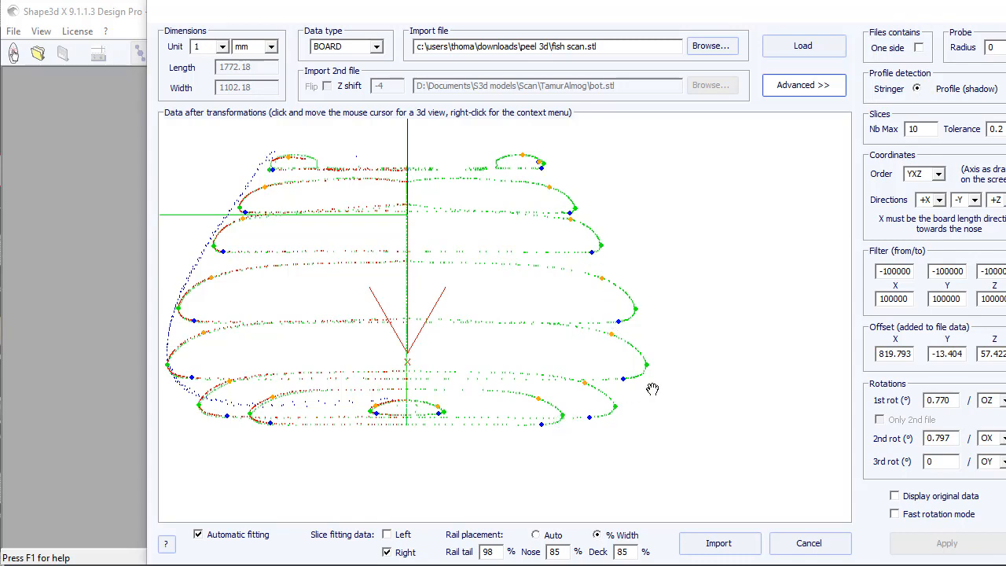
pyautogui.click(717, 544)
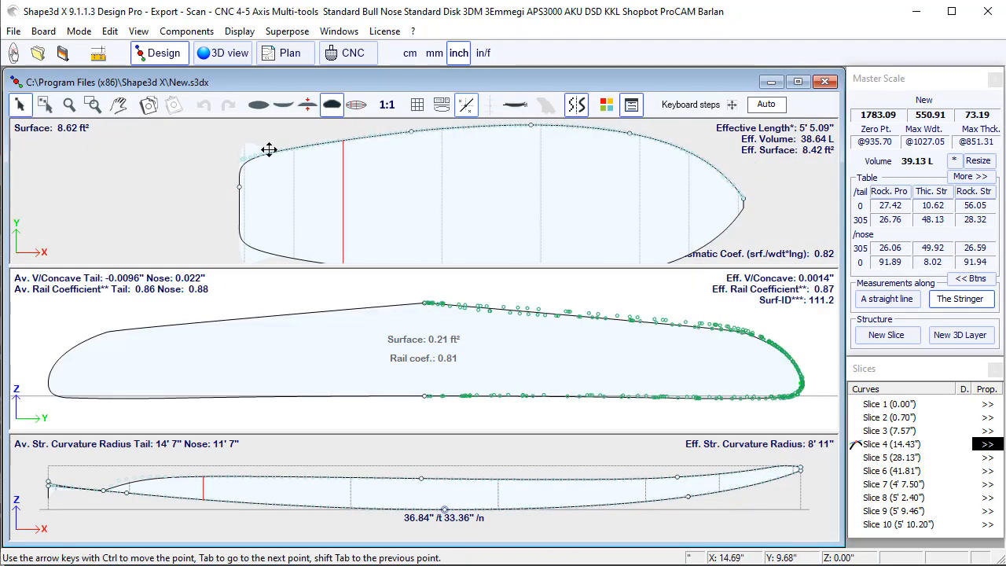
# - Examine the fish board's outline, stringer curves and Slice 2 against the scanned points at the tail
pyautogui.click(216, 171)
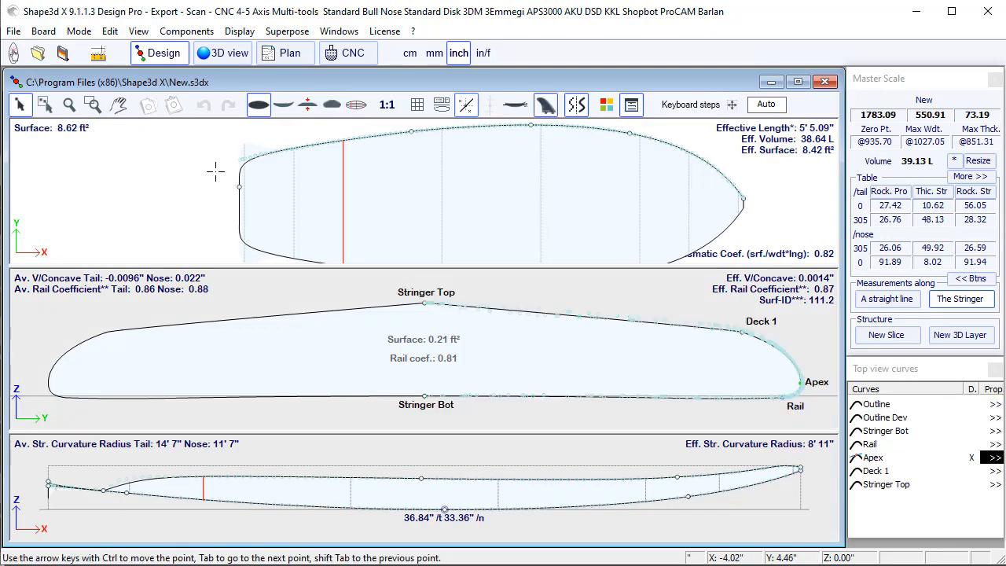
pyautogui.click(94, 496)
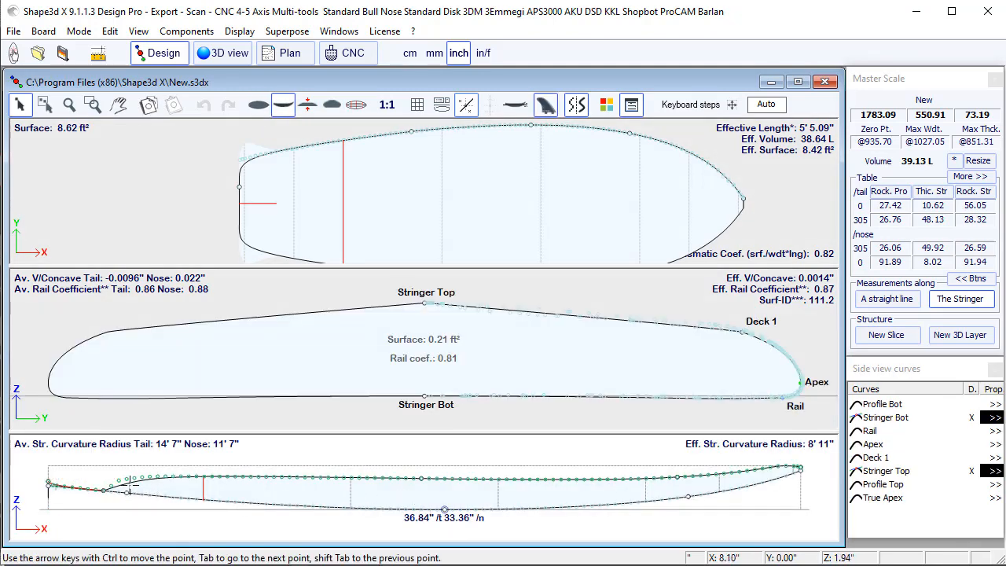
pyautogui.click(250, 163)
pyautogui.scroll(2, 259, 173)
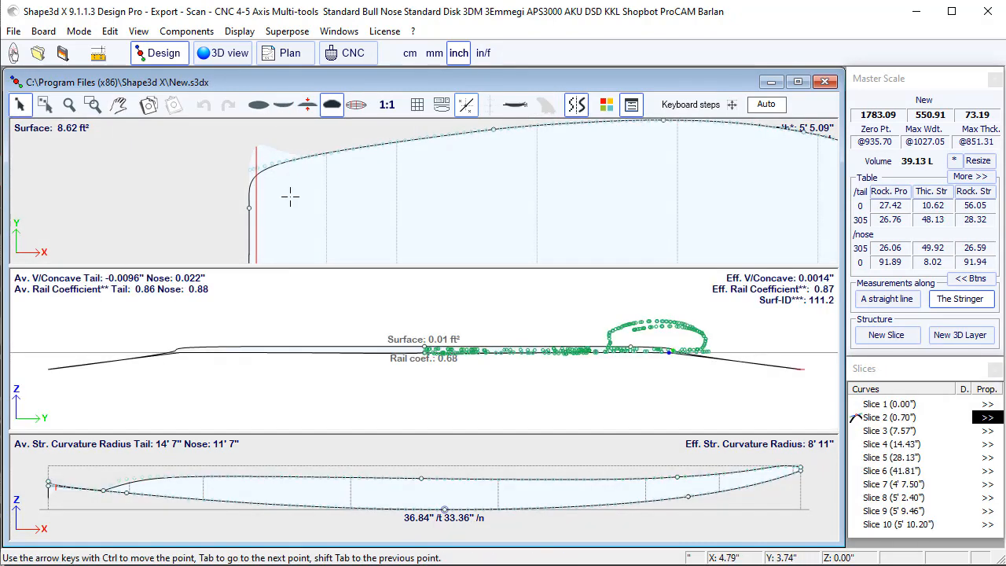
# - Move the Apex outline's tail end point out to the scanned tail width, about Y 5.957"
pyautogui.click(249, 208)
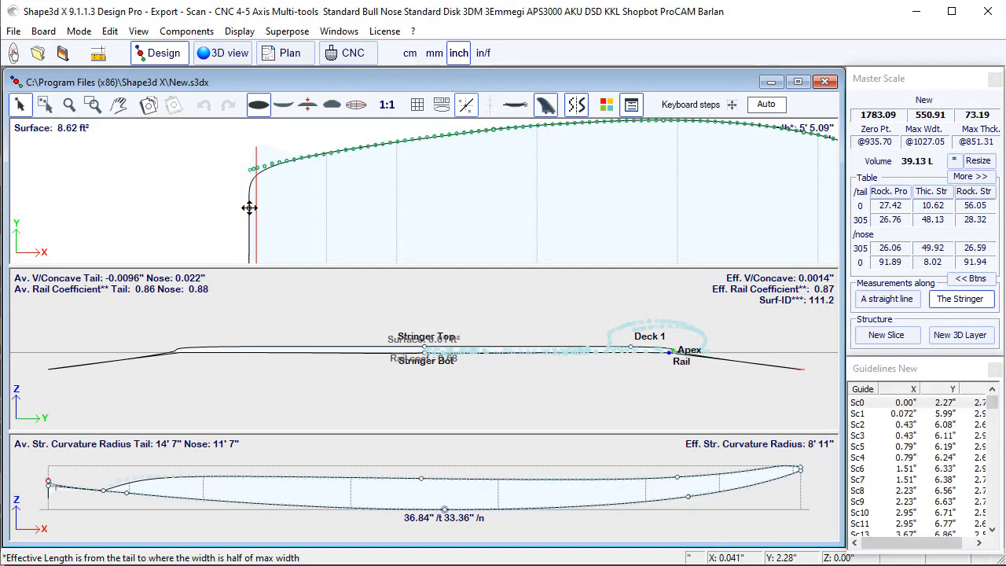
pyautogui.click(248, 207)
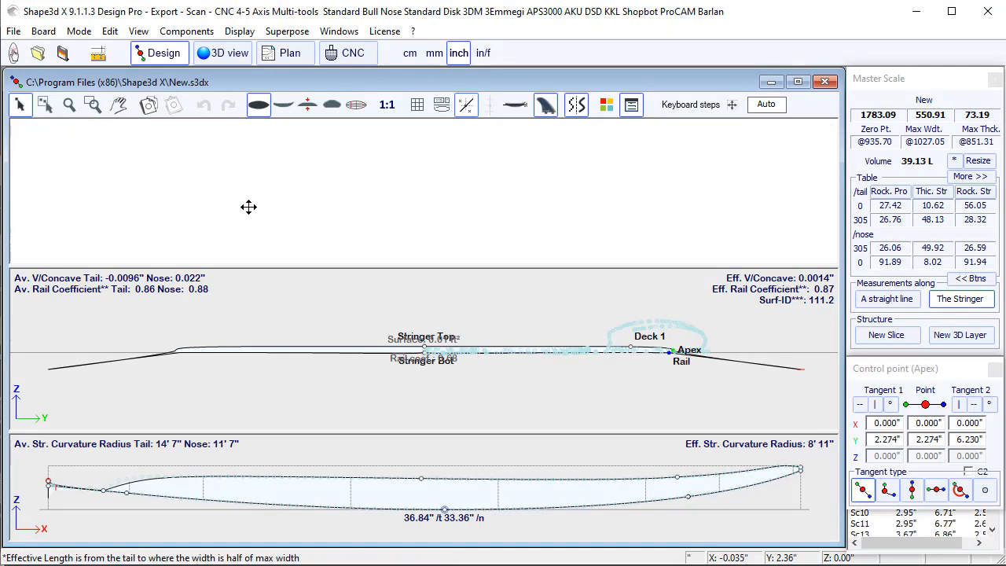
pyautogui.moveTo(249, 207); pyautogui.dragTo(246, 171)
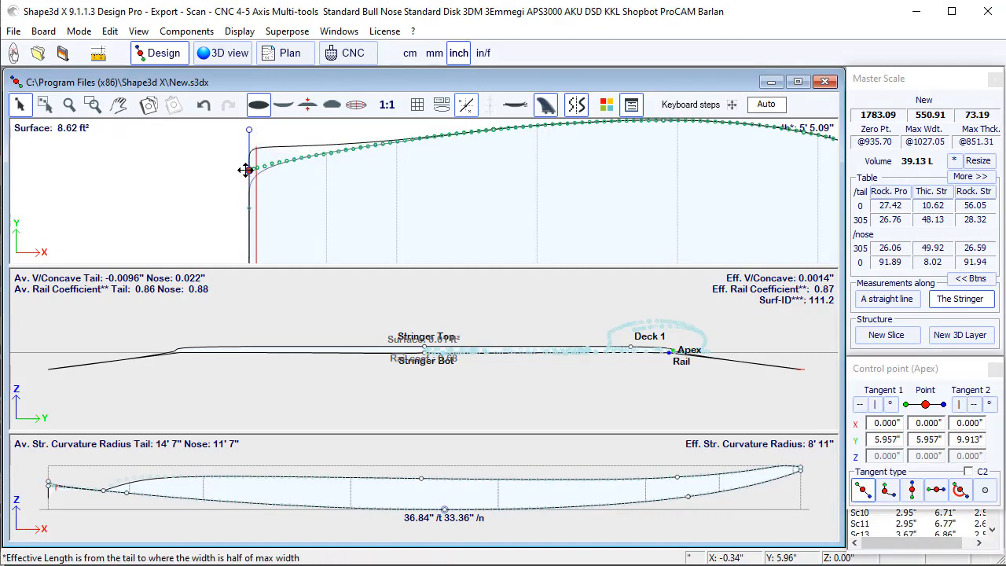
# - Fit the tail segment of the Apex curve to the scan guidelines, also fitting the starting point's tangent direction
pyautogui.click(283, 151)
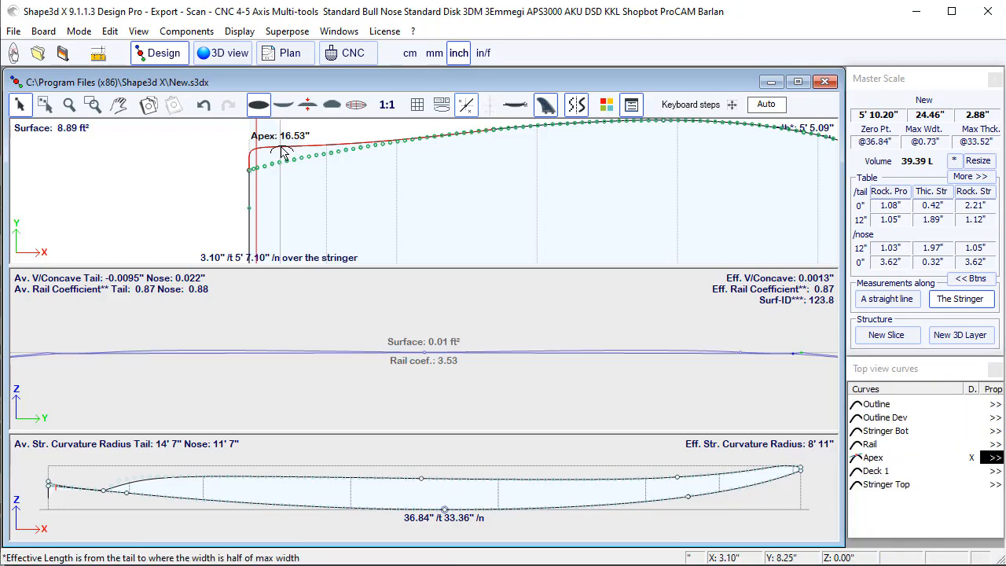
pyautogui.rightClick(283, 152)
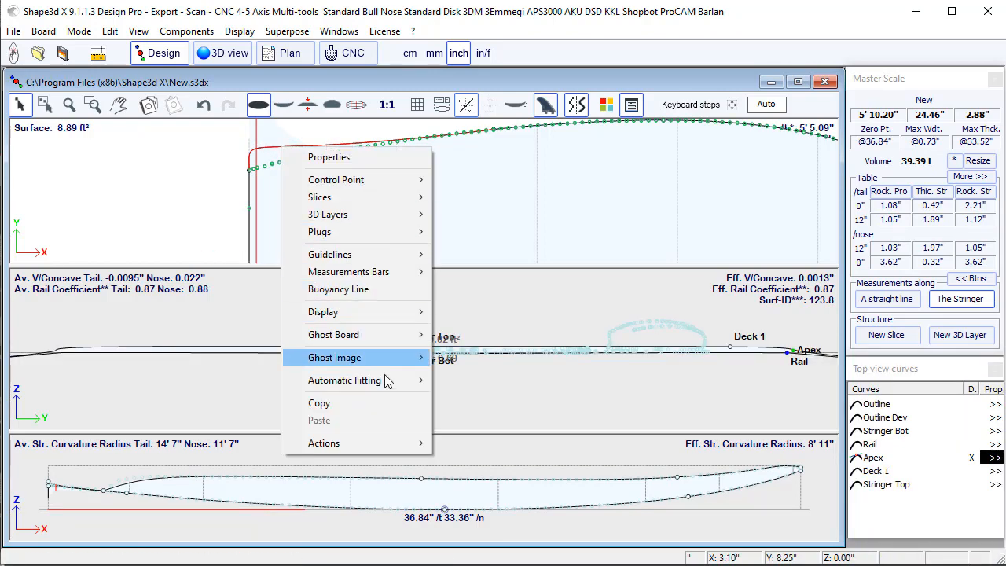
pyautogui.moveTo(386, 381)
pyautogui.click(464, 396)
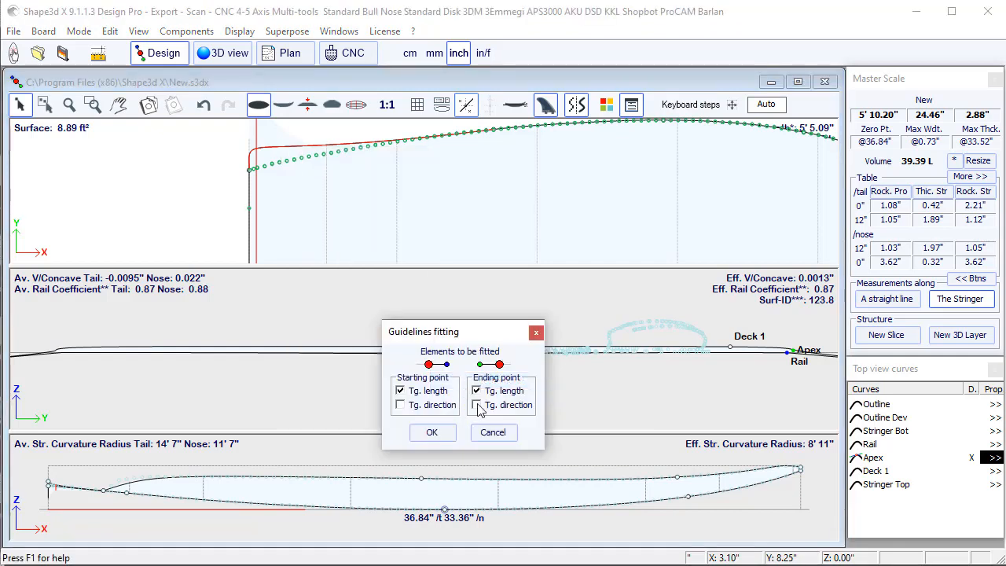
pyautogui.click(437, 406)
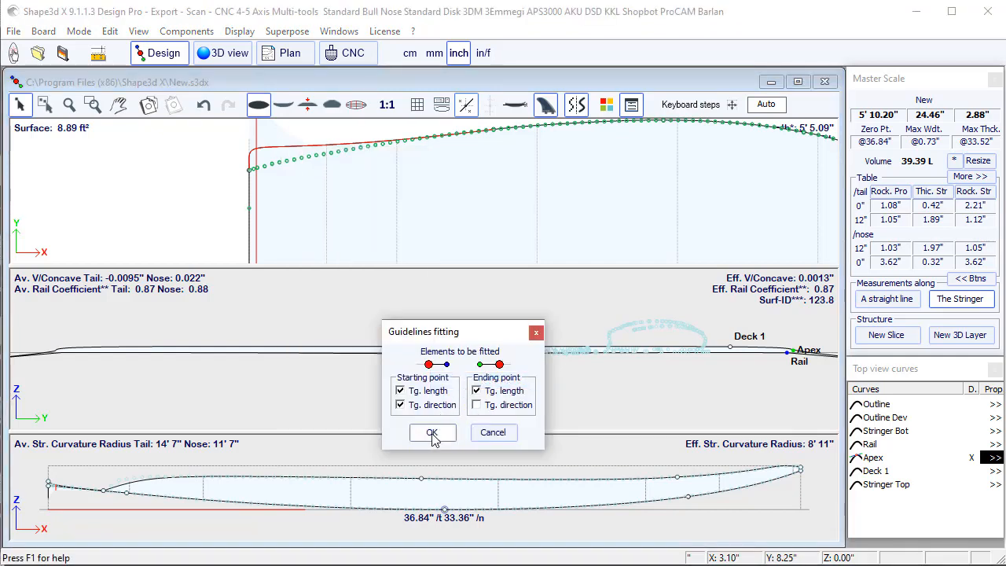
pyautogui.click(431, 433)
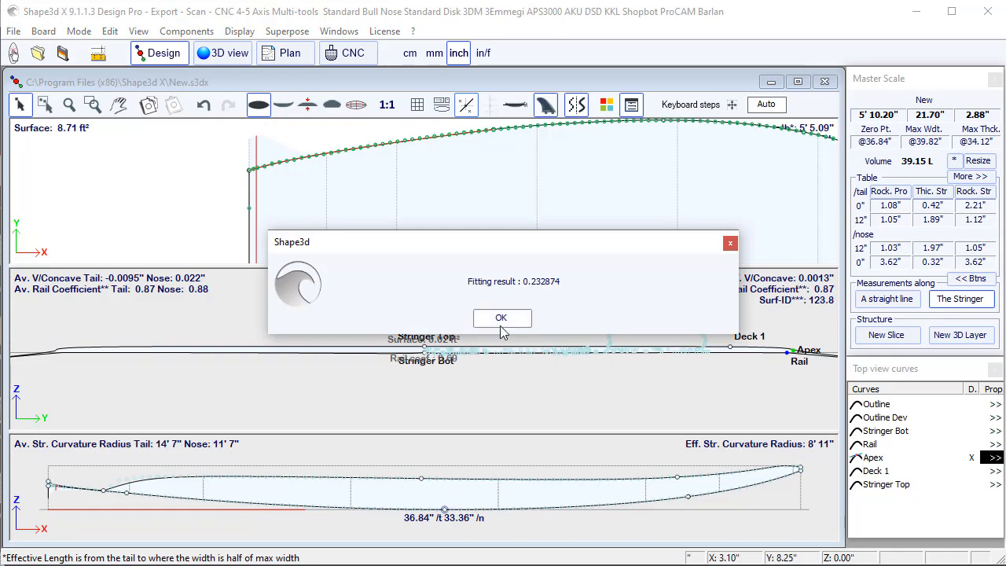
pyautogui.click(502, 321)
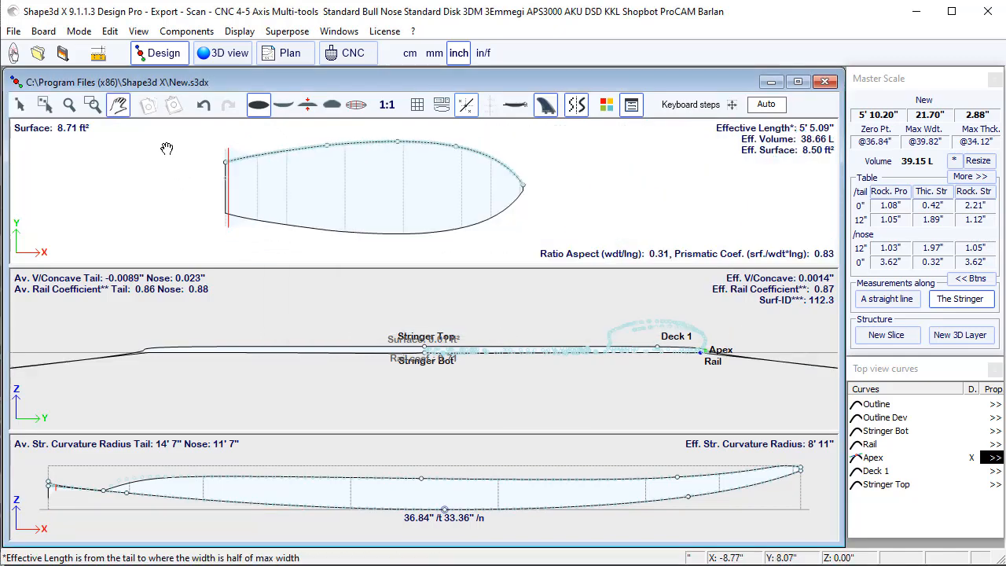
# - Raise the Stringer Top's tail end point to about Z 2.890" and extend its tangent to about X 2.550", Z 2.993"
pyautogui.click(72, 474)
pyautogui.scroll(2, 29, 480)
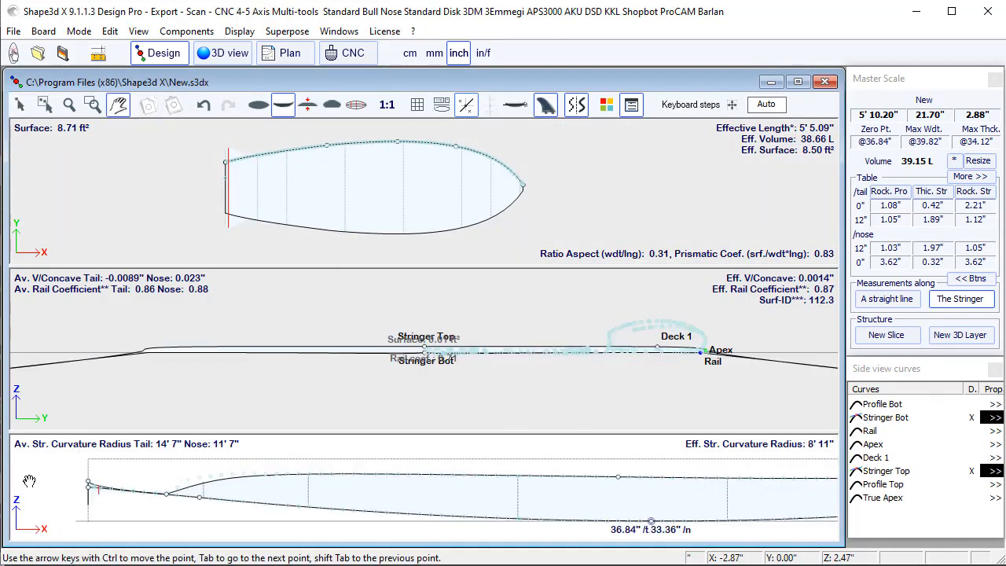
pyautogui.moveTo(125, 431); pyautogui.dragTo(127, 364)
pyautogui.press('Escape')
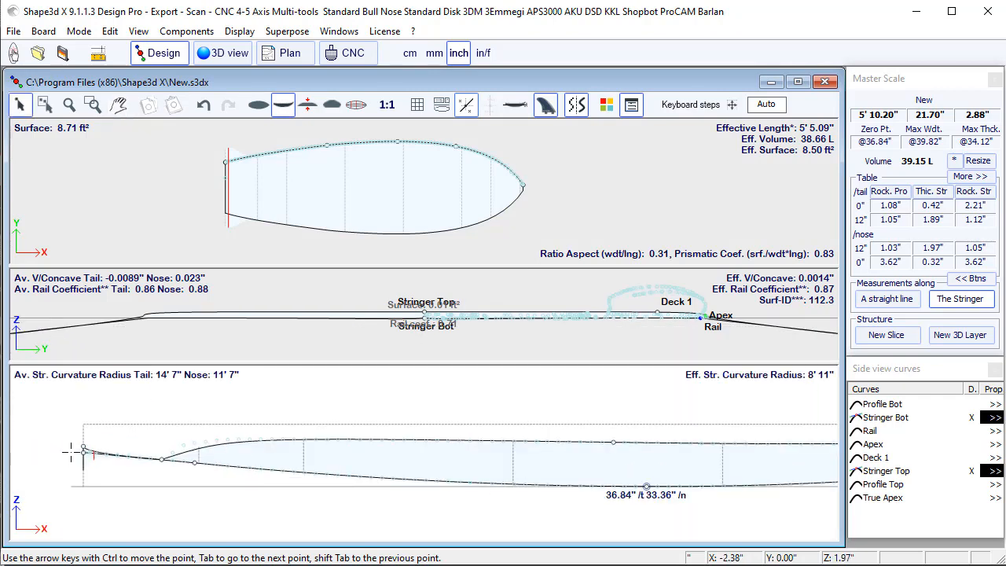
pyautogui.click(80, 445)
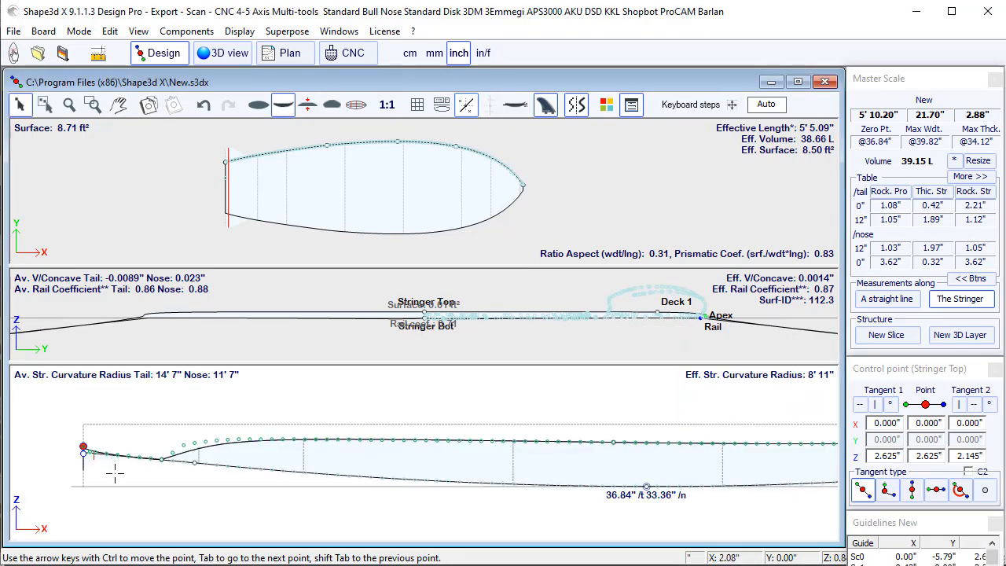
pyautogui.hotkey('ctrl', 'Up')
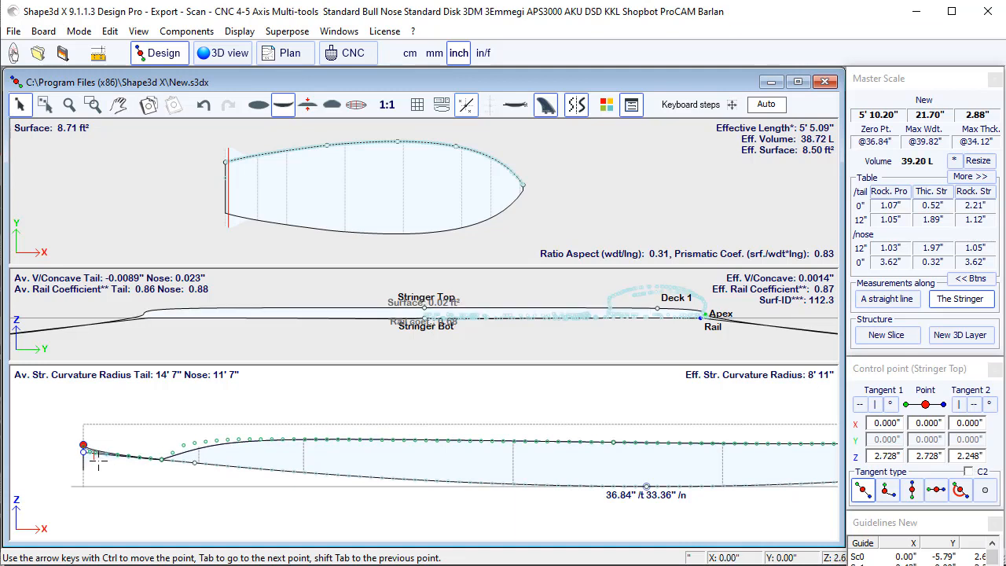
pyautogui.moveTo(82, 445); pyautogui.dragTo(122, 440)
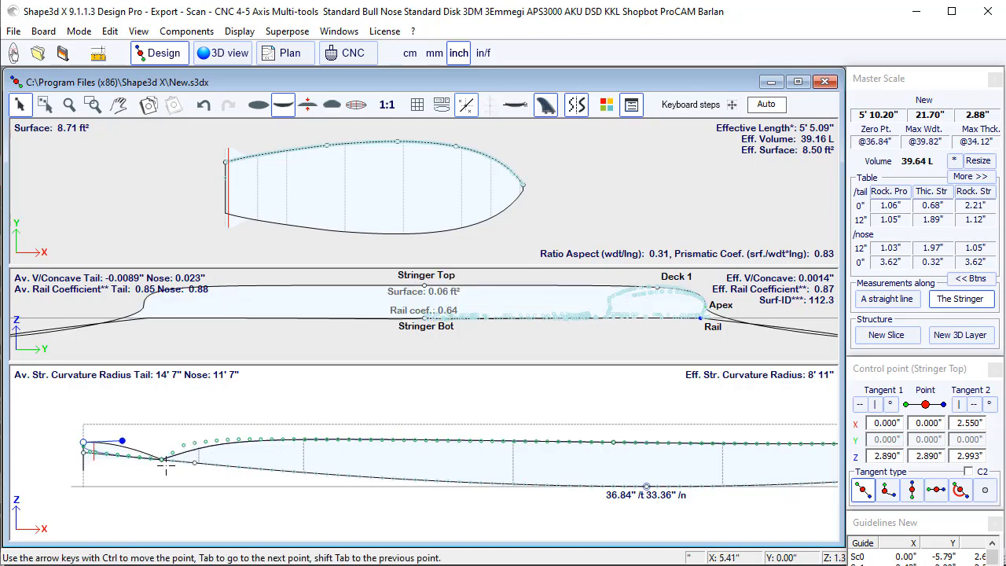
# - Delete the Stringer Top control point at the dip near the tail, about 5.13" from the end
pyautogui.press('Tab')
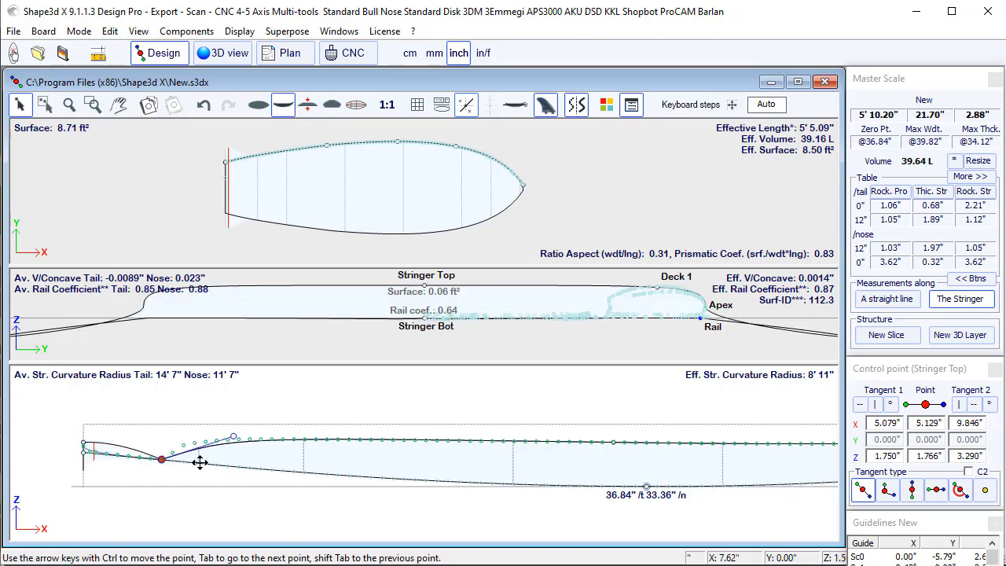
pyautogui.press('Delete')
pyautogui.press('Return')
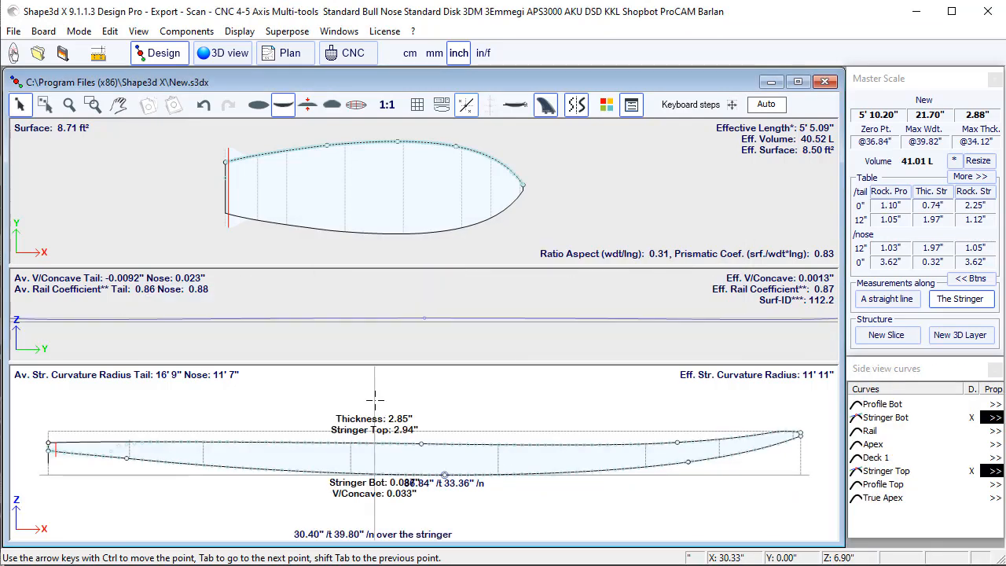
# - Compare the slices from the middle to the nose, Slices 5 to 9, against the scanned points
pyautogui.click(402, 180)
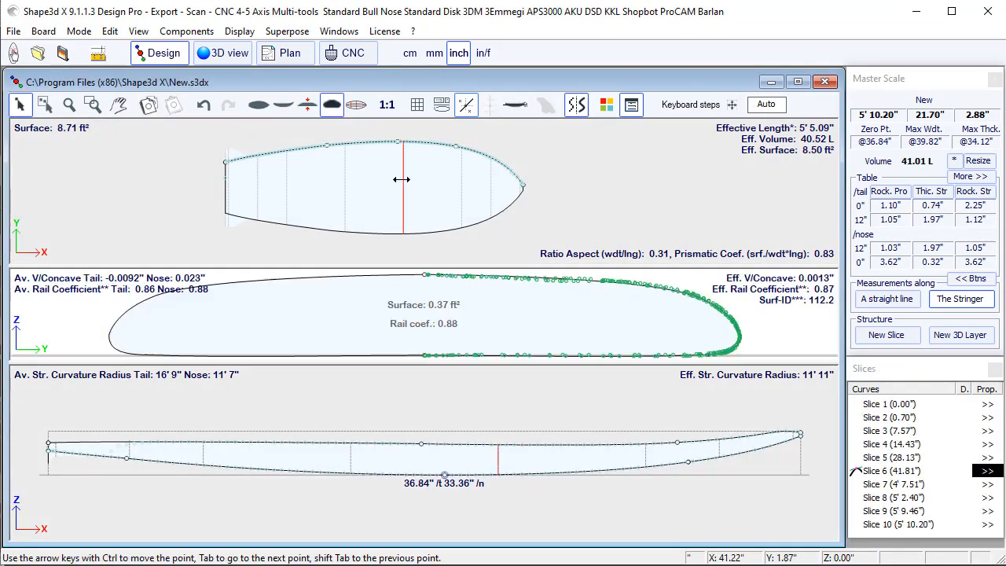
pyautogui.moveTo(472, 364); pyautogui.dragTo(474, 429)
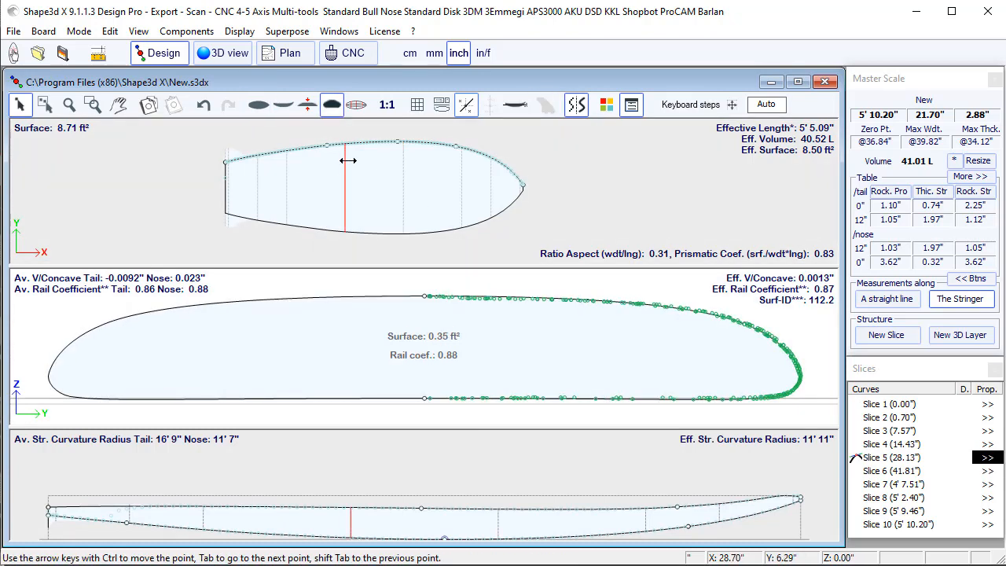
pyautogui.click(461, 189)
pyautogui.click(485, 189)
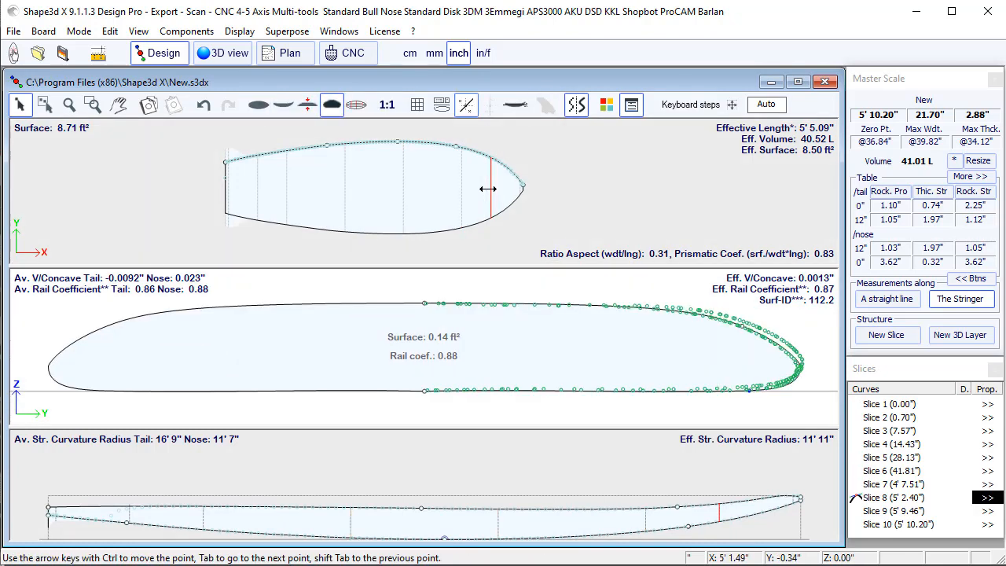
pyautogui.click(520, 188)
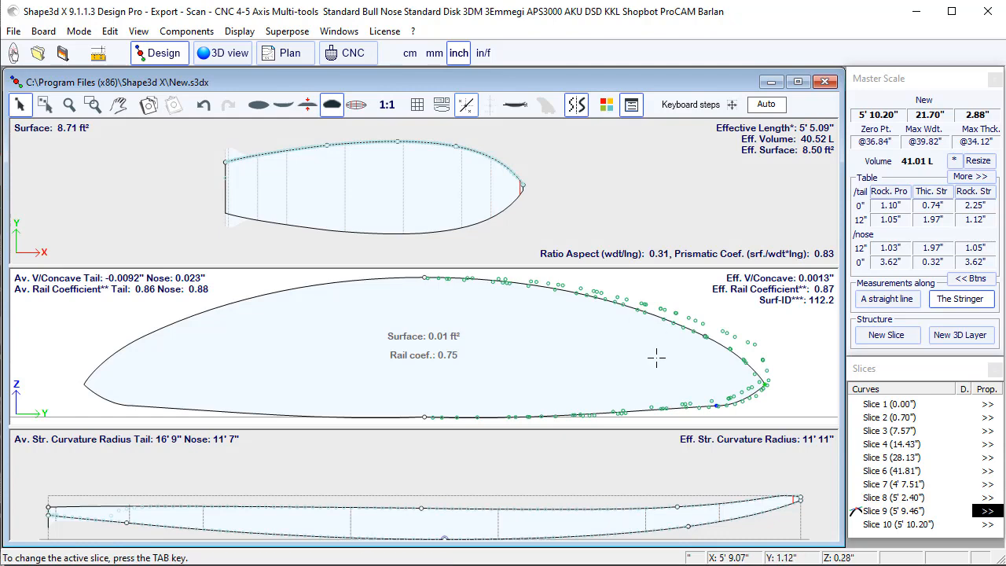
pyautogui.moveTo(690, 428); pyautogui.dragTo(694, 473)
pyautogui.scroll(2, 783, 359)
pyautogui.moveTo(780, 399); pyautogui.dragTo(789, 422)
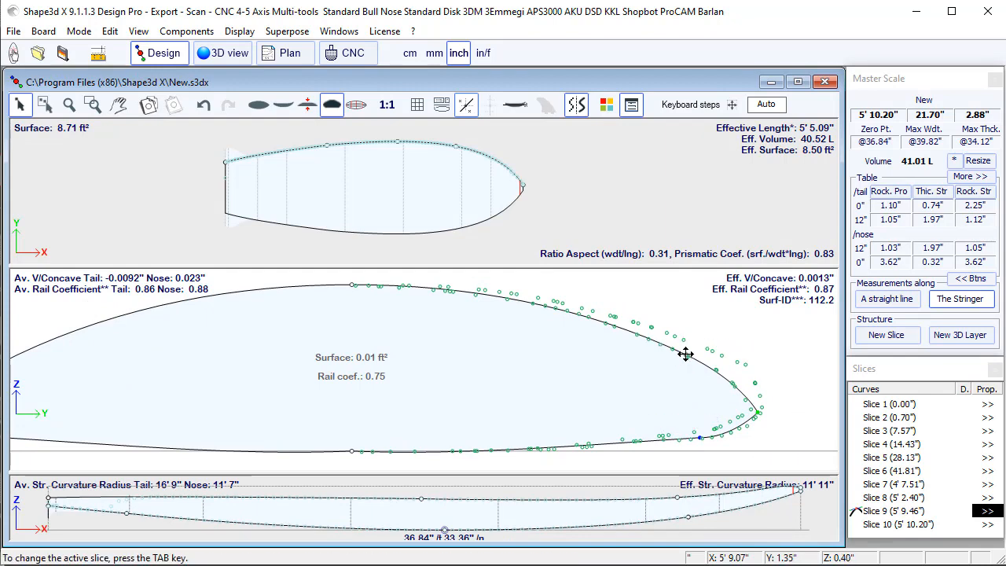
# - Raise Slice 9's deck control point to Z 0.422" and its apex point to about Z 0.179"
pyautogui.click(685, 354)
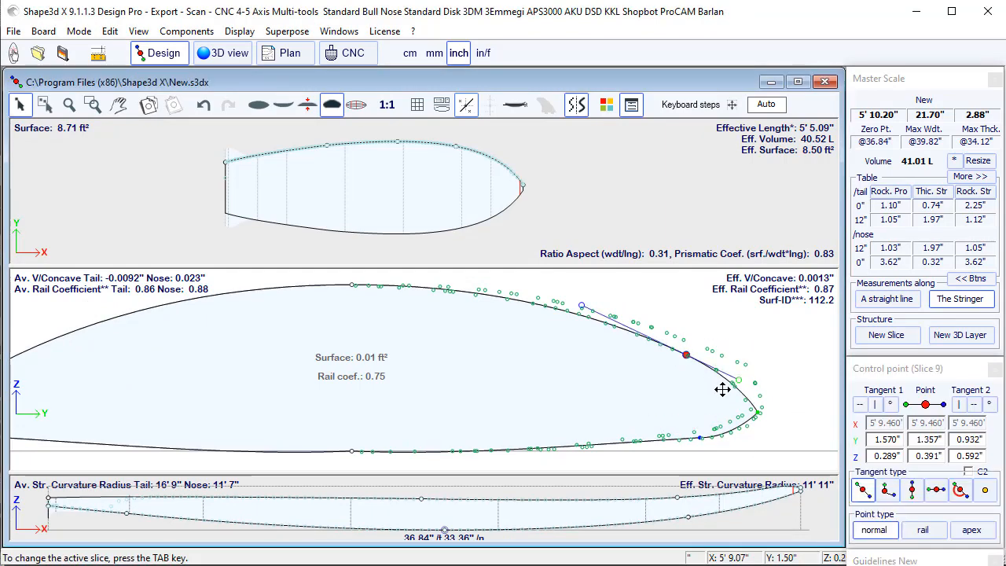
pyautogui.press('Up')
pyautogui.press('Up')
pyautogui.press('Up')
pyautogui.press('Up')
pyautogui.press('Up')
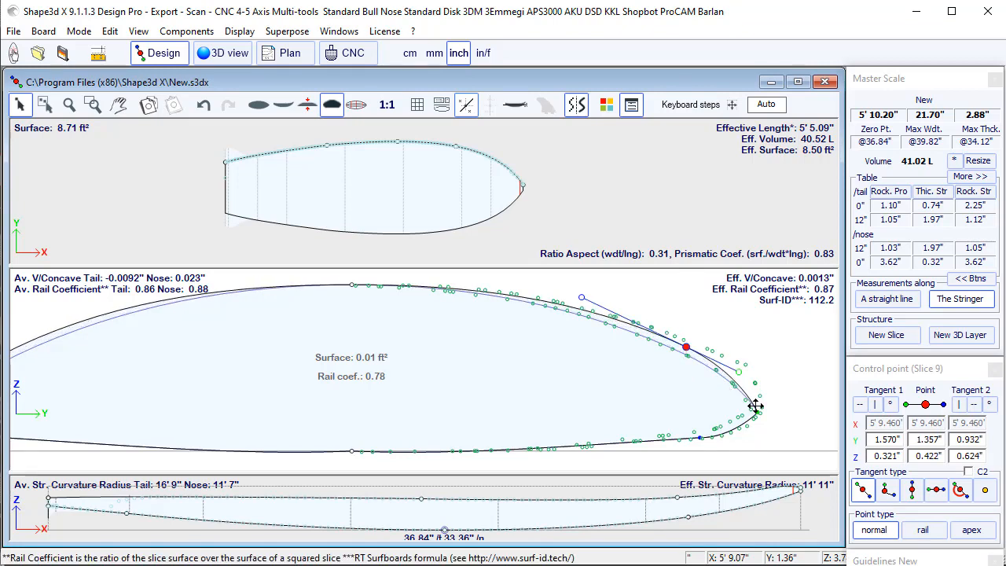
pyautogui.click(756, 408)
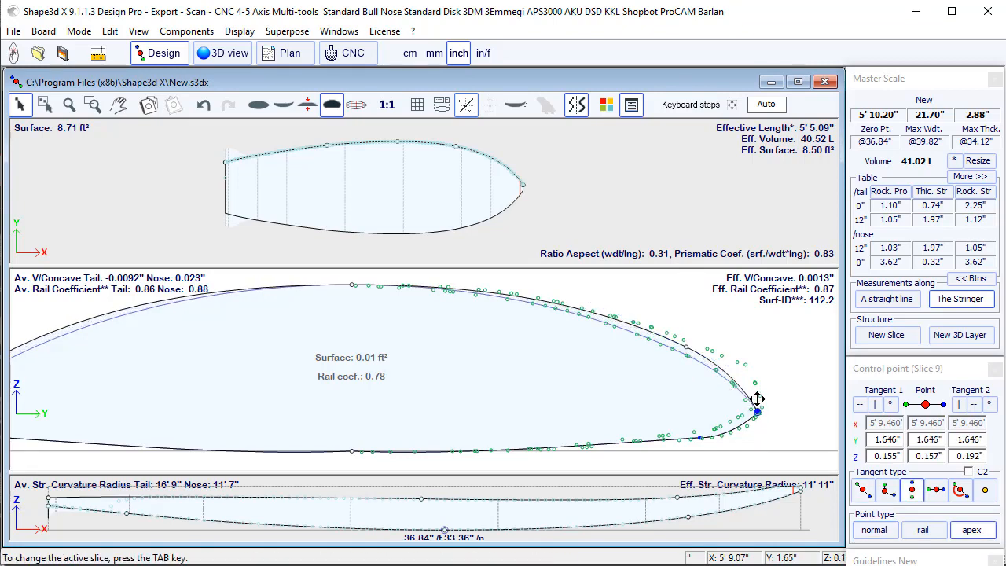
pyautogui.moveTo(757, 404)
pyautogui.mouseDown()
pyautogui.moveTo(756, 392)
pyautogui.moveTo(759, 423)
pyautogui.moveTo(758, 407)
pyautogui.mouseUp()
pyautogui.click(796, 398)
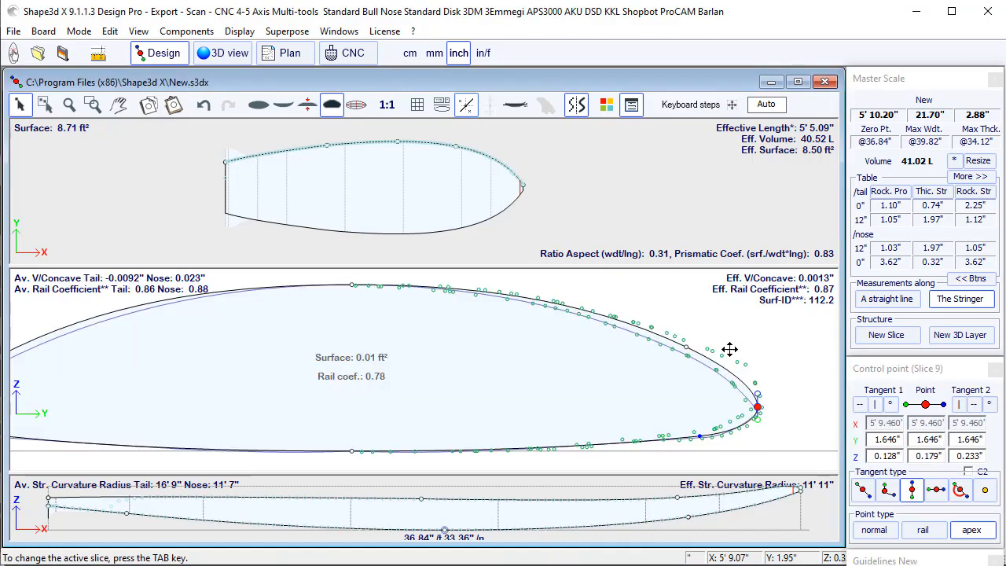
# - Copy the corrected Slice 9 and paste its shape onto Slice 10 at the nose
pyautogui.click(149, 106)
pyautogui.click(517, 345)
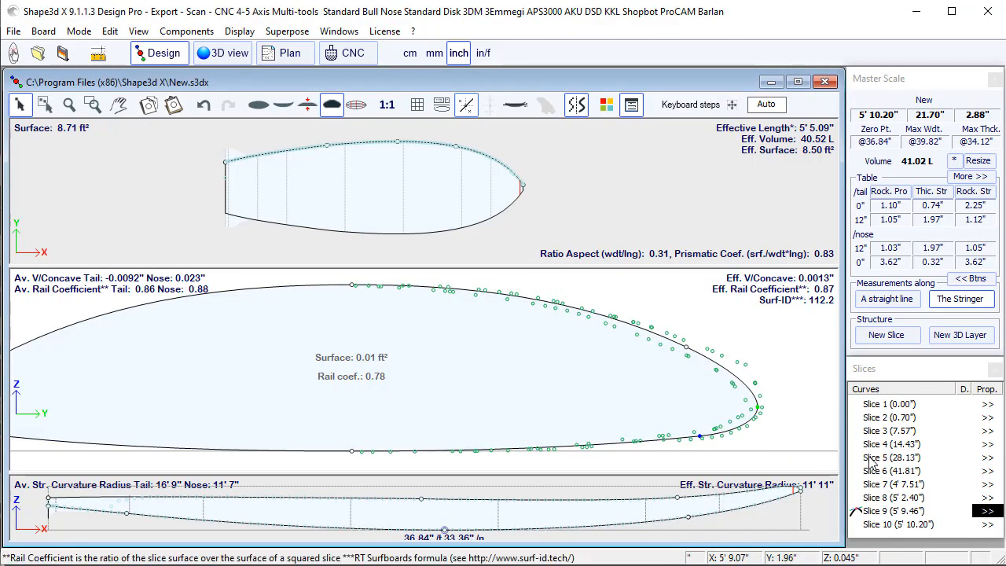
pyautogui.click(894, 525)
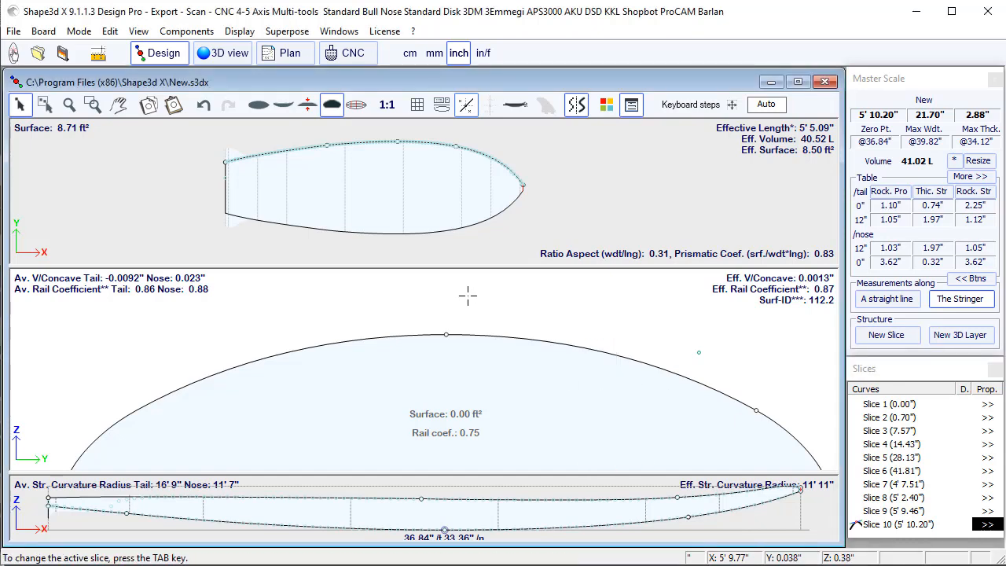
pyautogui.scroll(-2, 468, 296)
pyautogui.click(173, 106)
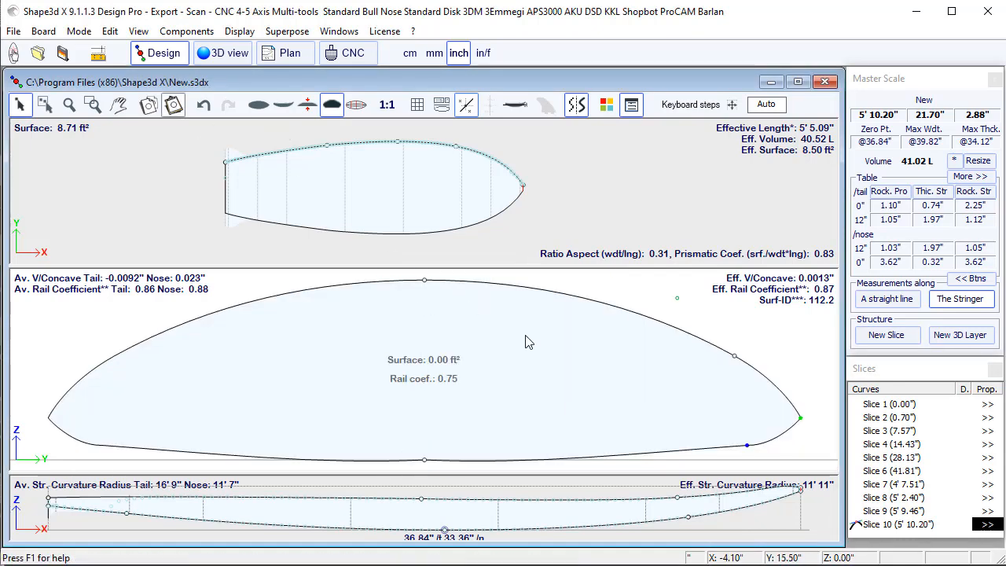
# - Round Slice 4's deck by pulling the deck control point's inner tangent to about Y 5.706", Z 2.020"
pyautogui.click(295, 176)
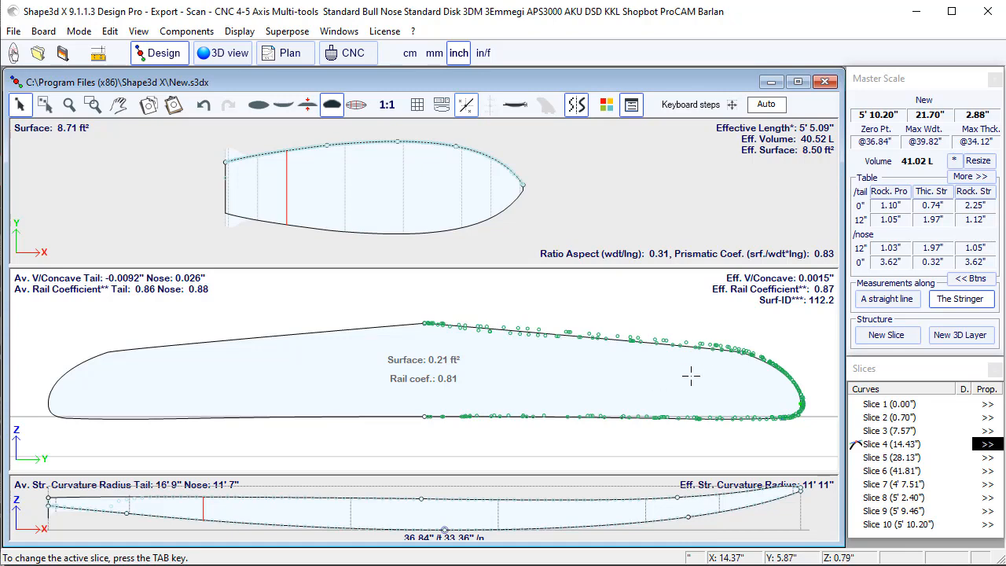
pyautogui.click(739, 353)
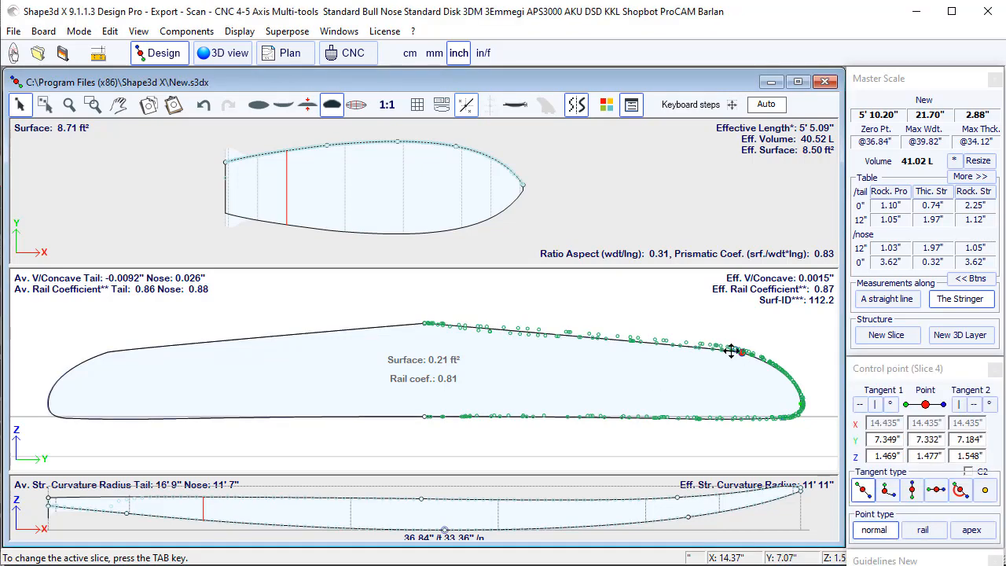
pyautogui.moveTo(731, 350); pyautogui.dragTo(671, 328)
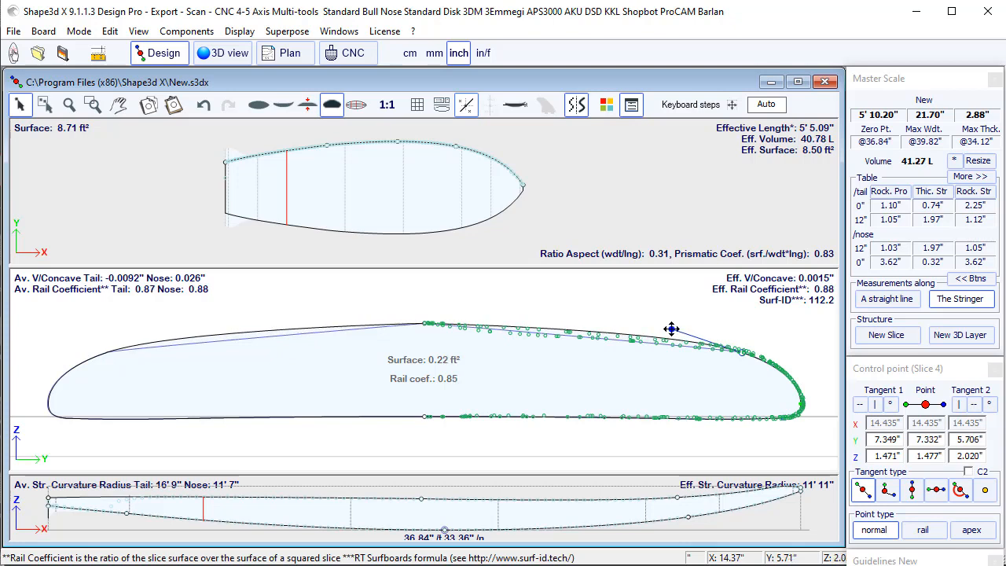
pyautogui.click(687, 385)
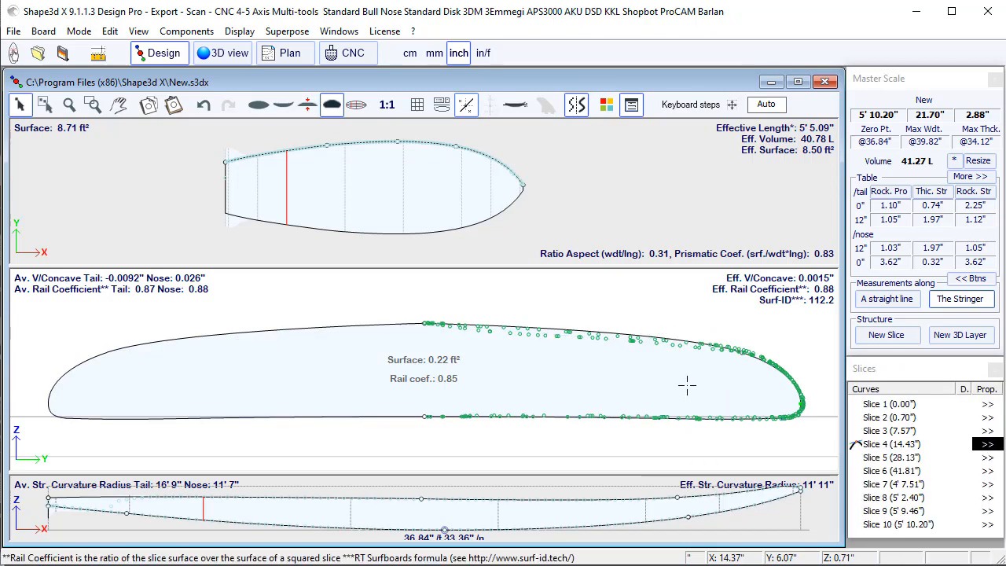
# - Lower Slice 3's deck control point to Z 1.090" so the rail follows the scanned points
pyautogui.click(255, 183)
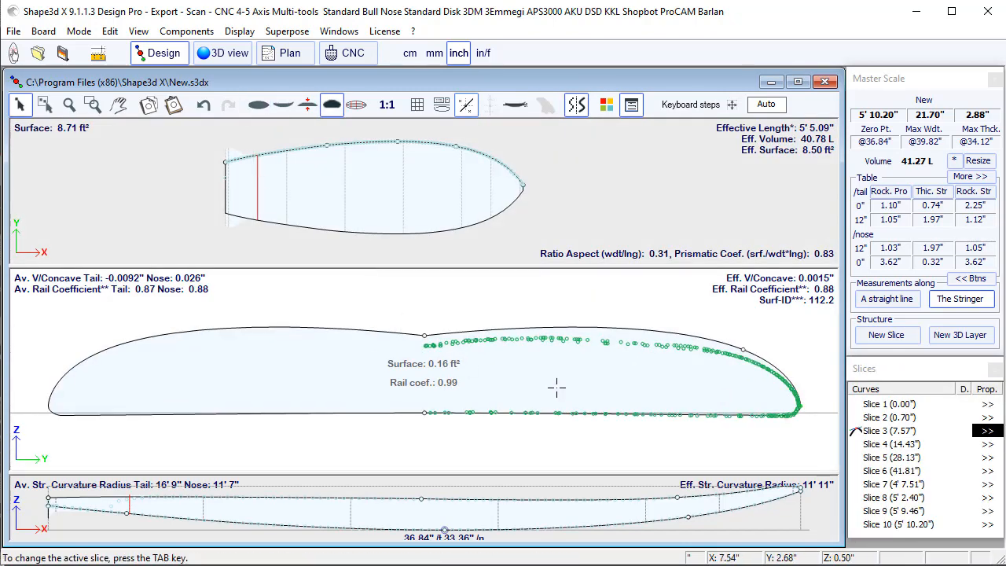
pyautogui.click(423, 336)
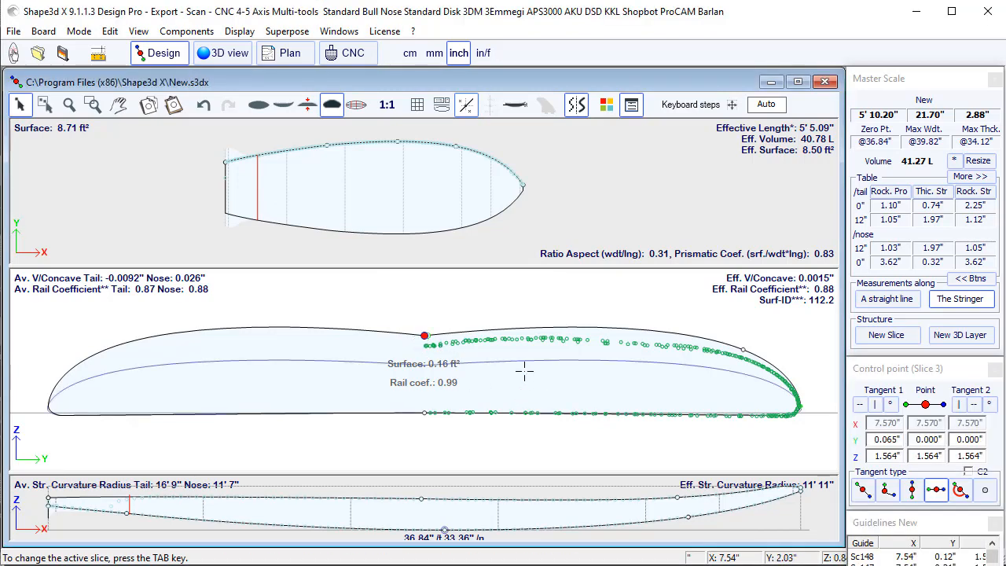
pyautogui.click(743, 348)
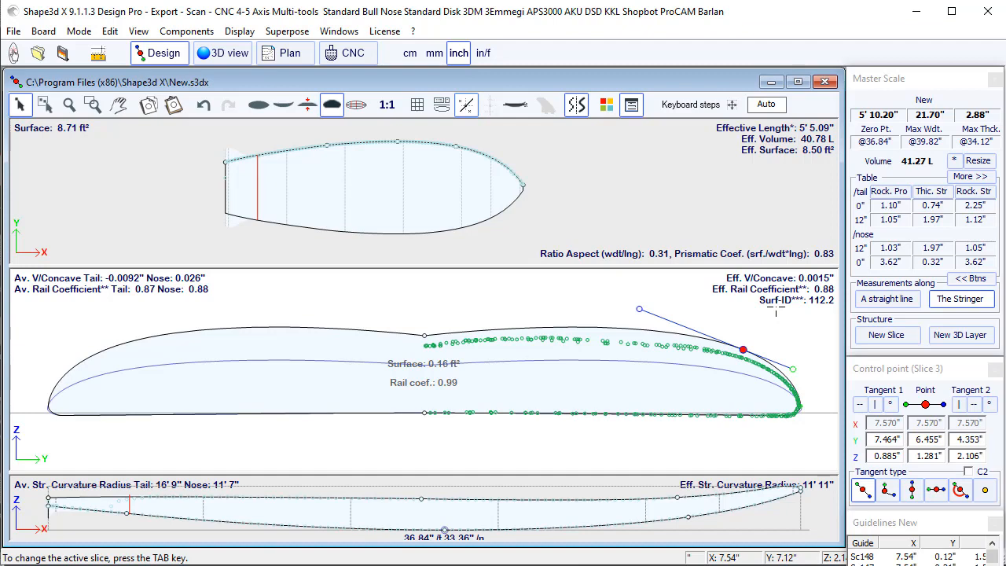
pyautogui.press('Down')
pyautogui.press('Down')
pyautogui.press('Down')
pyautogui.press('Down')
pyautogui.press('Down')
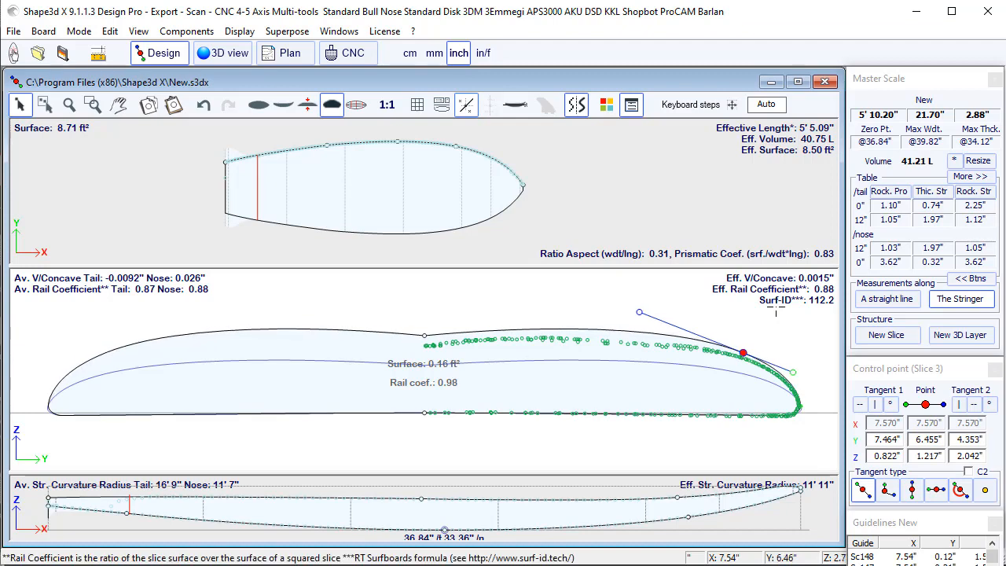
pyautogui.press('Down')
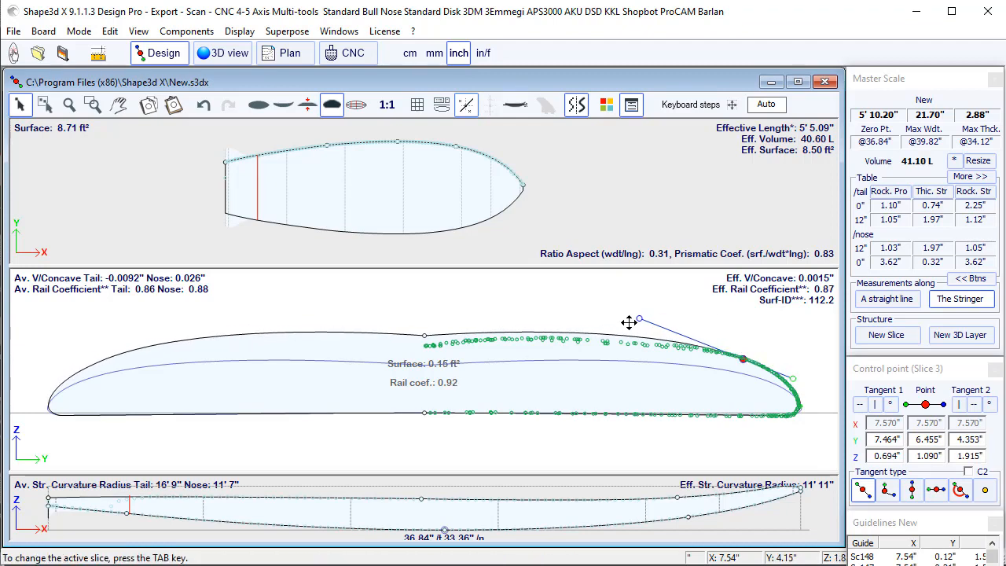
# - Flatten Slice 3's deck by pulling the deck control point's inner tangent to about Y 4.863", Z 1.554"
pyautogui.moveTo(641, 318); pyautogui.dragTo(664, 336)
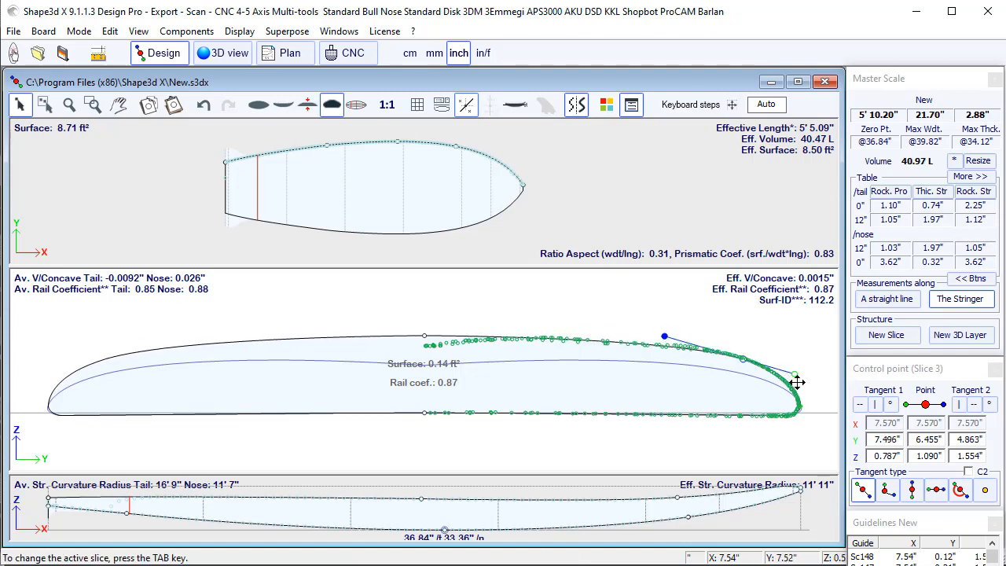
pyautogui.scroll(3, 786, 370)
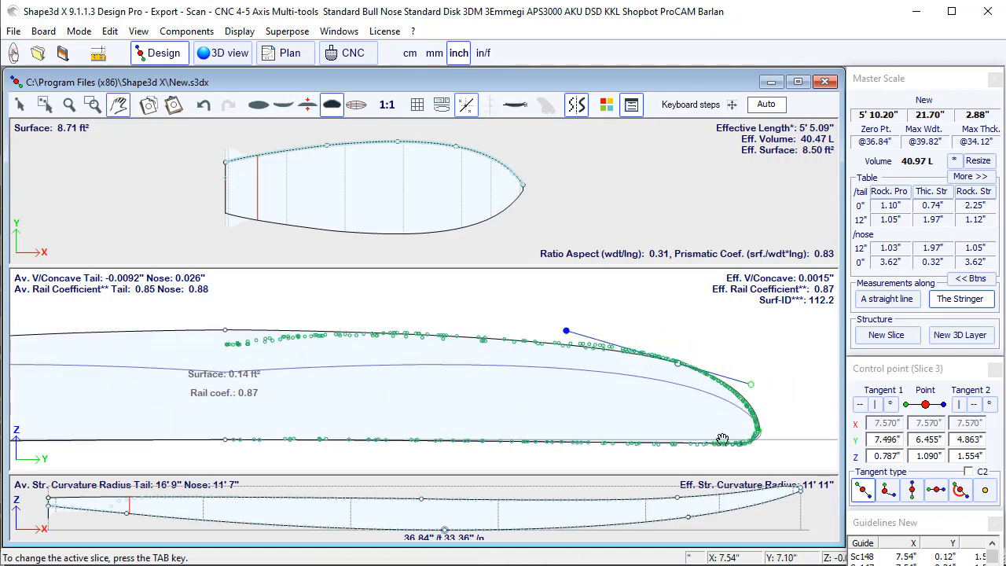
pyautogui.scroll(2, 711, 428)
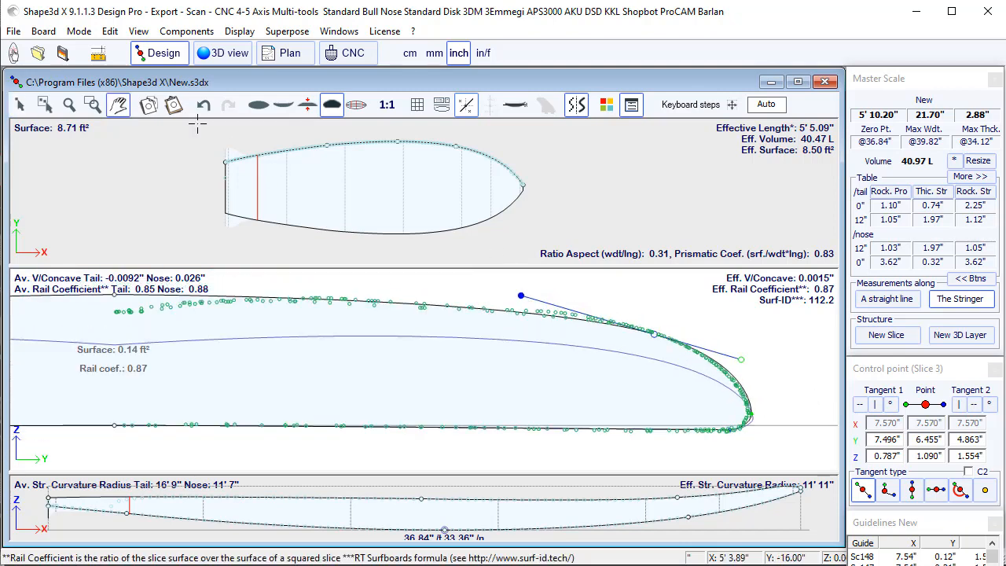
# - Paste the copied slice shape onto Slice 2 near the tail
pyautogui.click(232, 183)
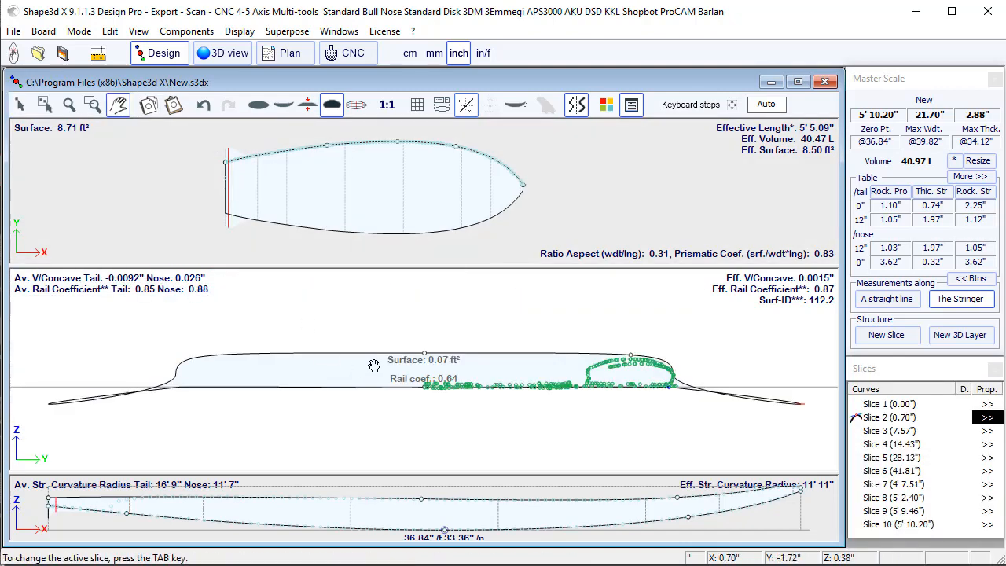
pyautogui.click(172, 108)
pyautogui.scroll(2, 787, 376)
pyautogui.moveTo(787, 376); pyautogui.dragTo(766, 376, button='middle')
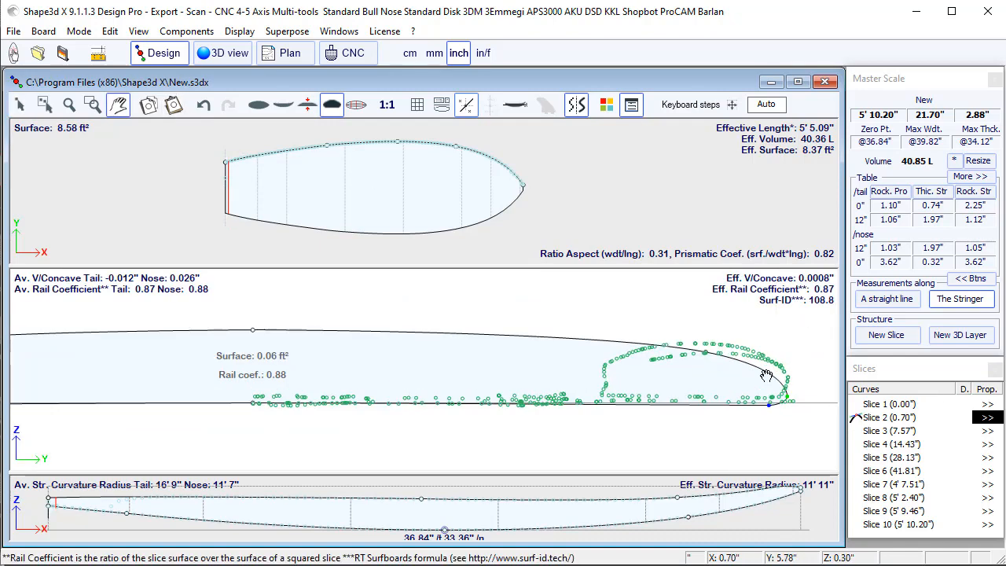
# - Fit Slice 2's rail to the scan: raise the apex, move the deck point to Y 5.315", Z 0.713" and the rail point to Y 6.038", Z -0.028"
pyautogui.scroll(1, 766, 375)
pyautogui.click(778, 399)
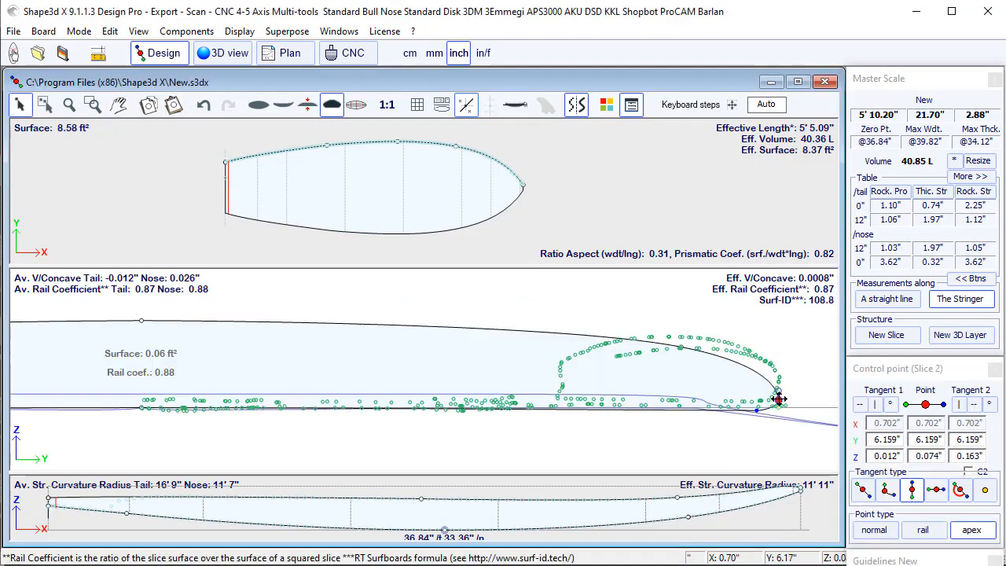
pyautogui.moveTo(778, 399); pyautogui.dragTo(778, 390)
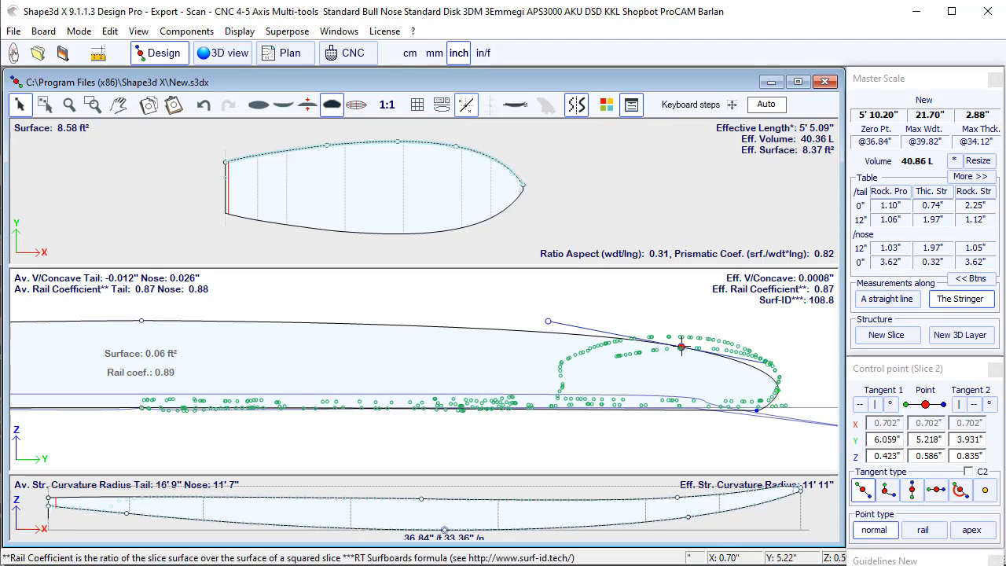
pyautogui.moveTo(683, 346); pyautogui.dragTo(691, 333)
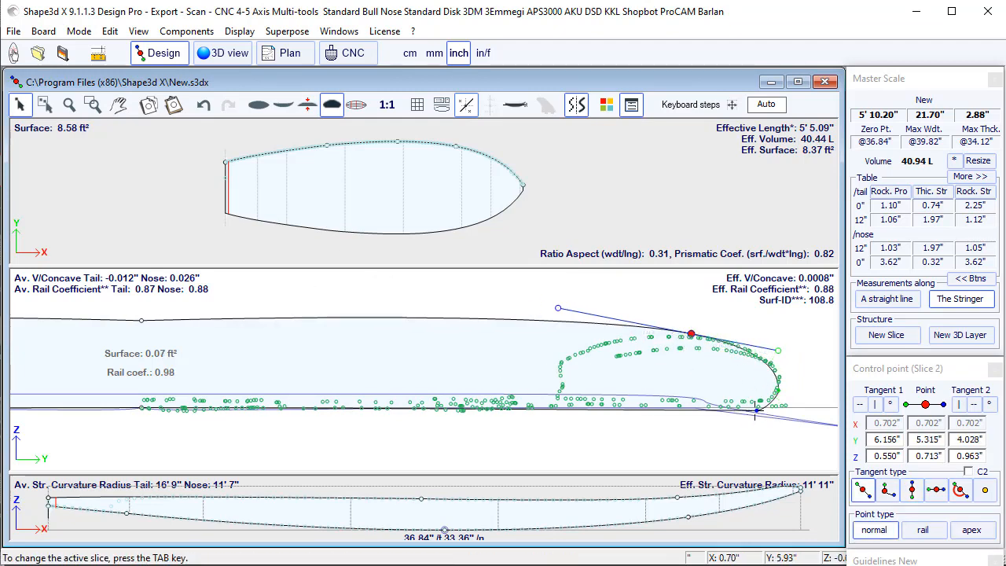
pyautogui.click(756, 410)
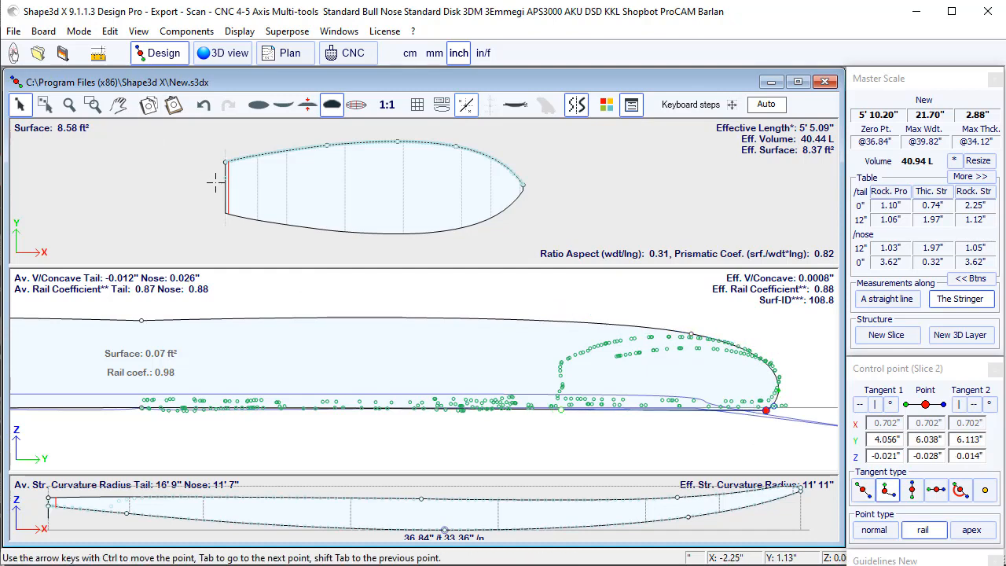
# - Paste the copied slice shape onto Slice 1 at the tail end
pyautogui.click(215, 183)
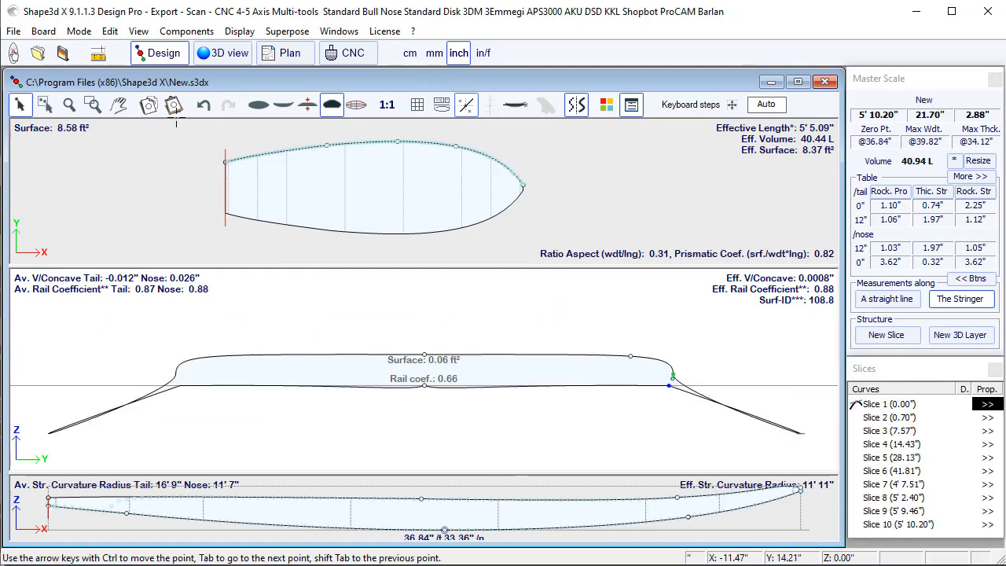
pyautogui.click(174, 106)
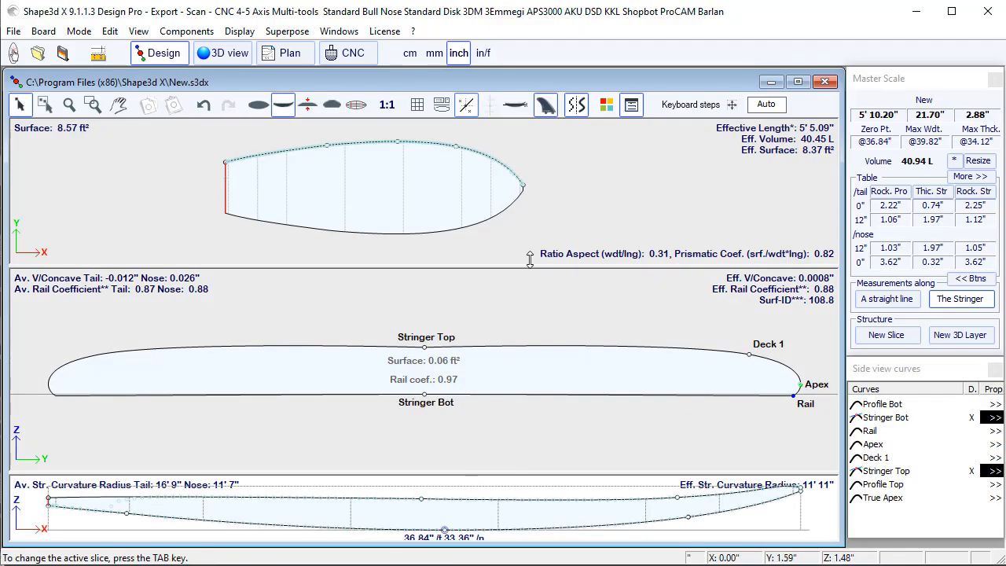
# - Load Fish top Rhino.png as a ghost image behind the board's outline
pyautogui.click(785, 202)
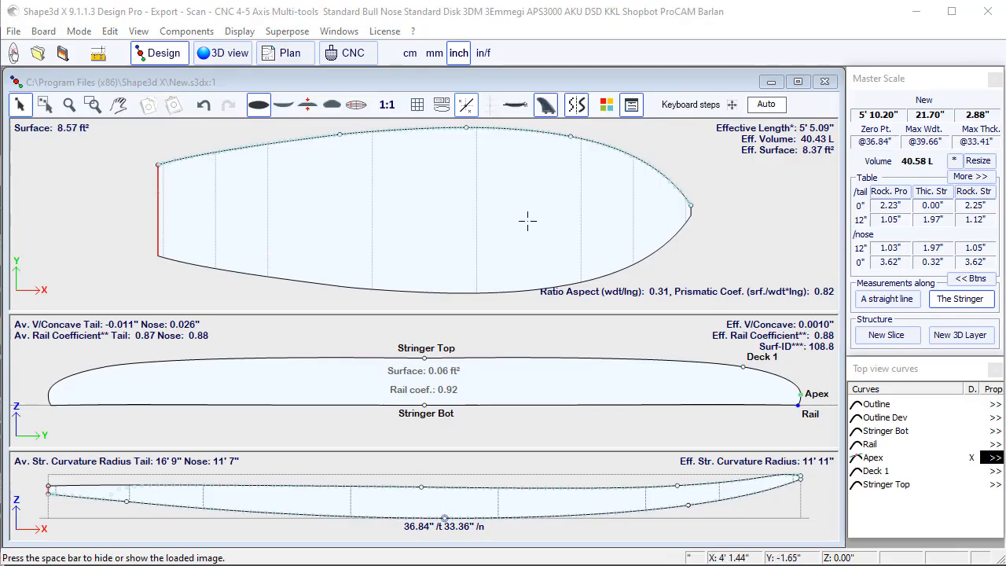
pyautogui.rightClick(506, 208)
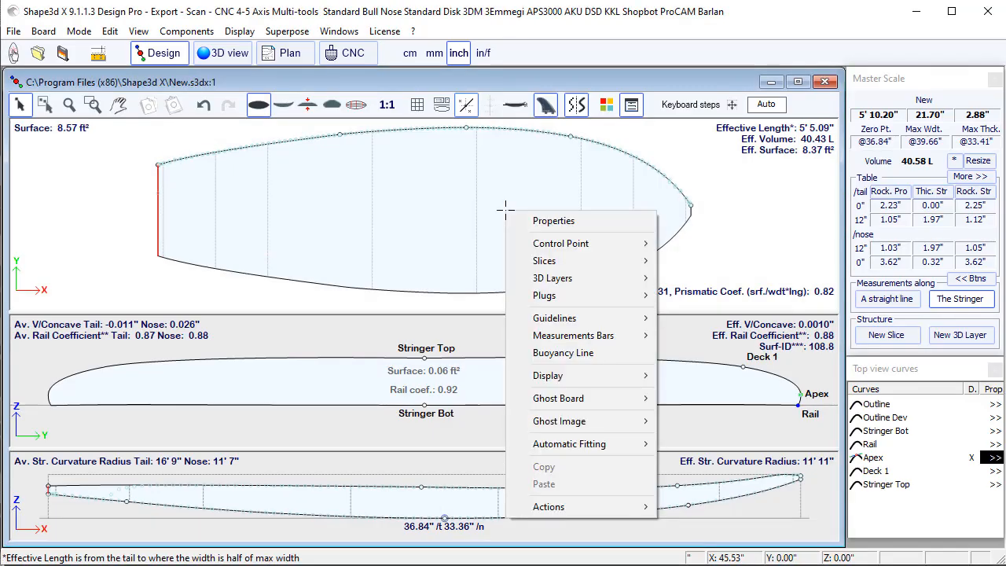
pyautogui.moveTo(629, 422)
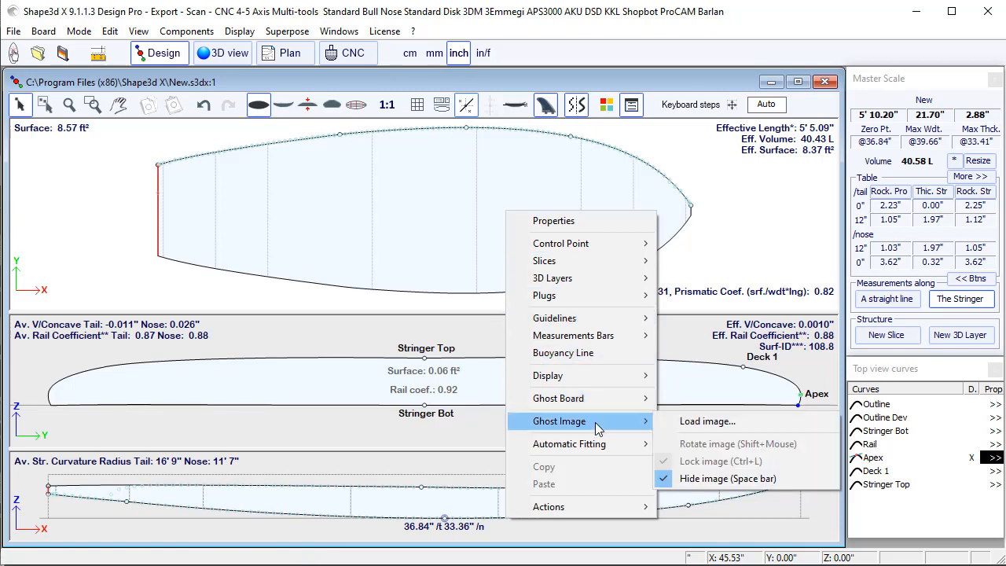
pyautogui.click(674, 425)
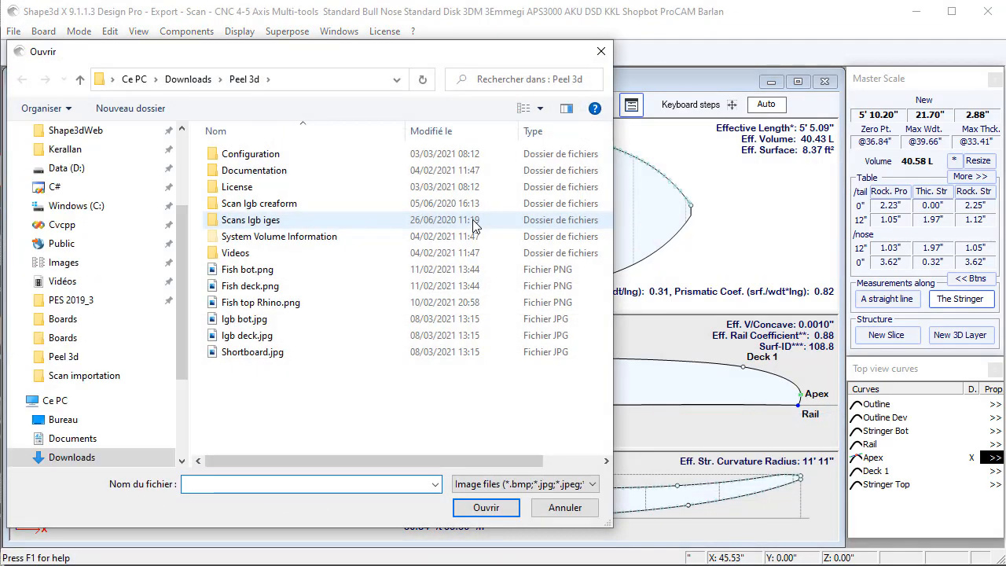
pyautogui.click(259, 303)
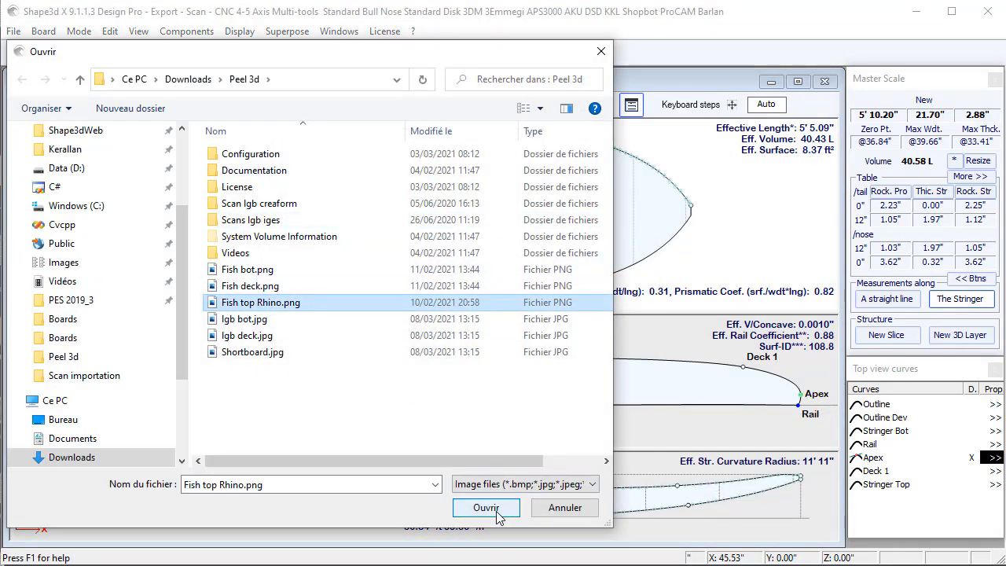
pyautogui.click(487, 507)
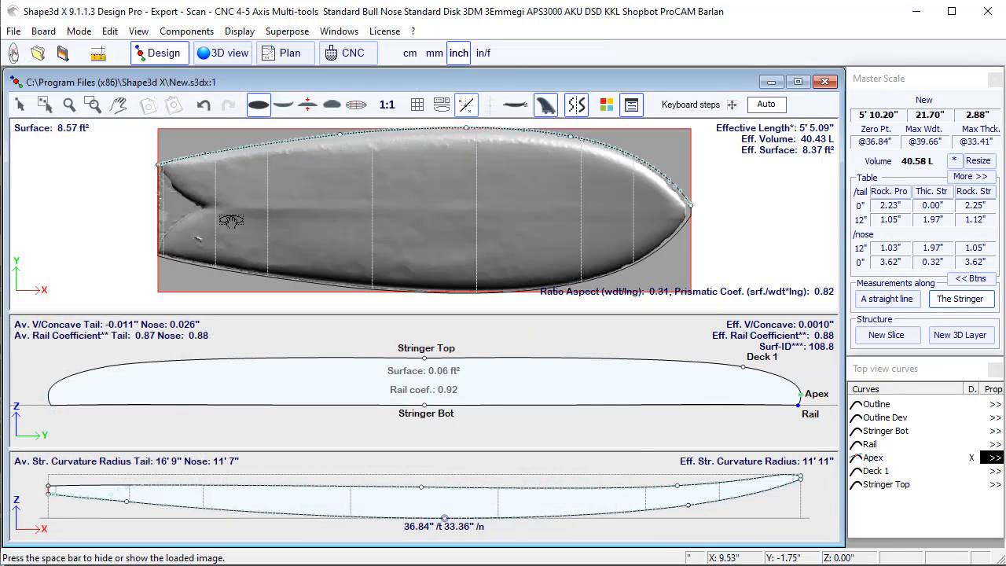
# - Stretch the ghost image slightly beyond the nose and the lower edge so the pictured board matches the outline
pyautogui.scroll(1, 231, 221)
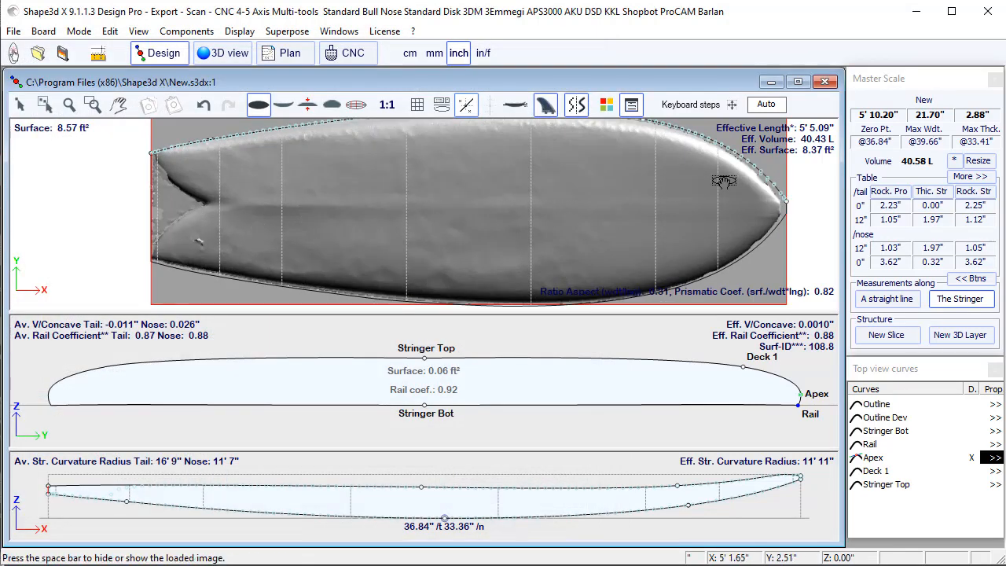
pyautogui.moveTo(786, 176); pyautogui.dragTo(800, 178)
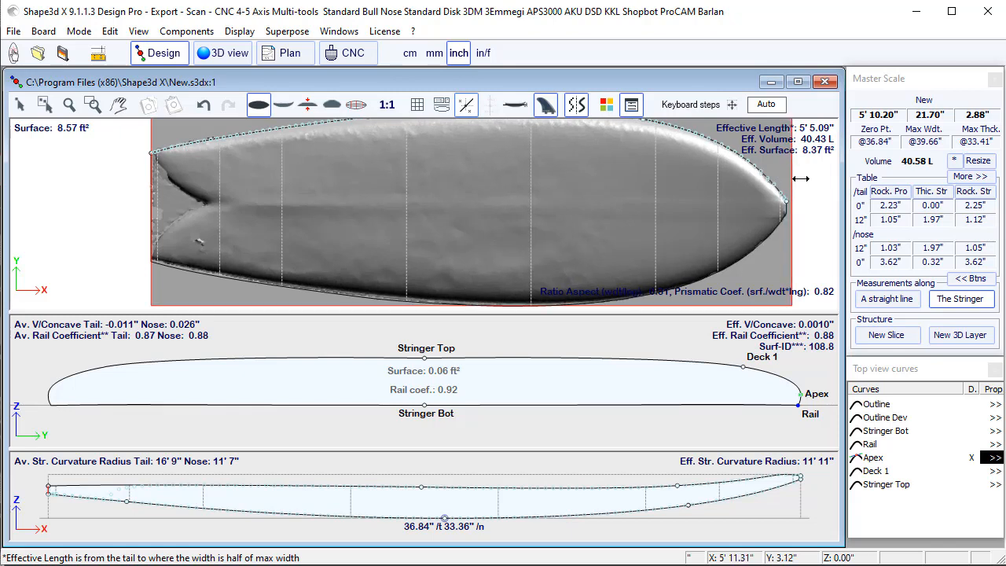
pyautogui.moveTo(343, 199); pyautogui.dragTo(344, 201)
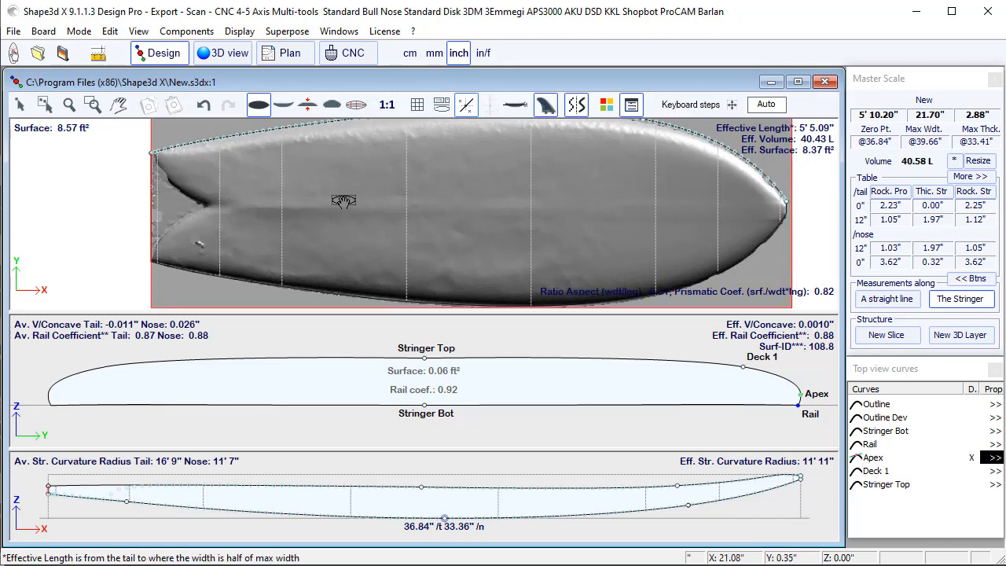
pyautogui.press('Escape')
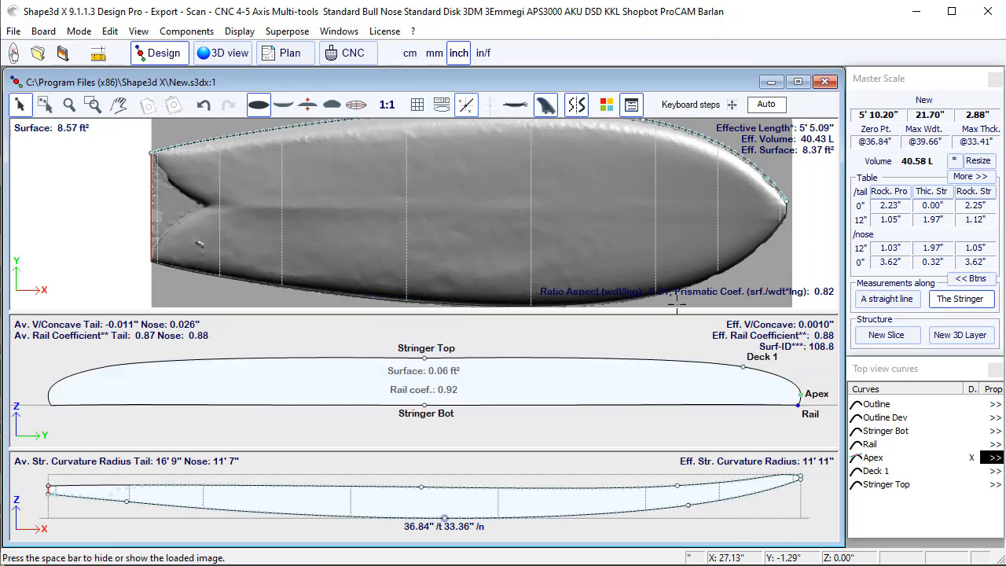
# - Create a new 3D layer of type Vertical cut with X min 0" and X max 5"
pyautogui.click(947, 338)
pyautogui.click(947, 336)
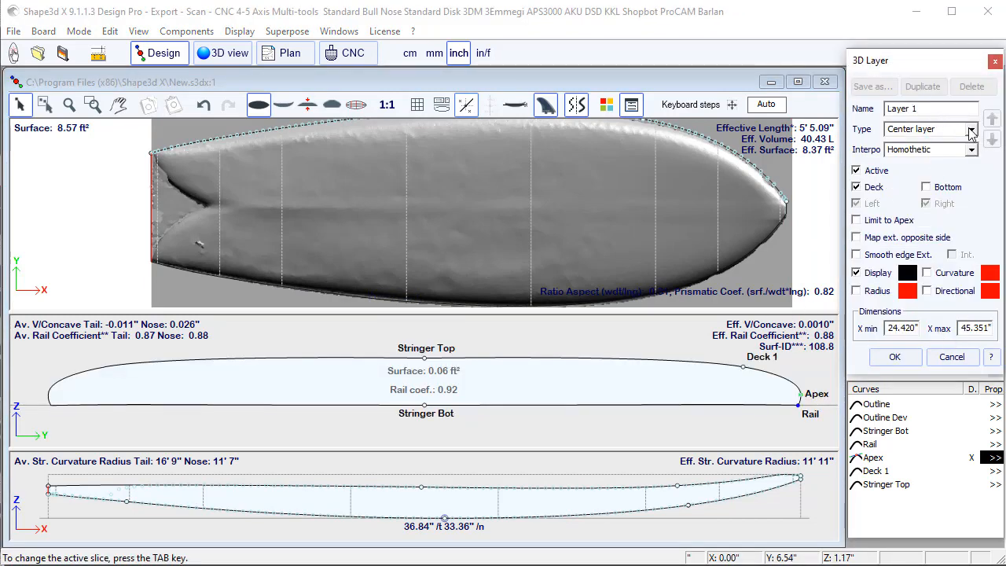
pyautogui.click(971, 131)
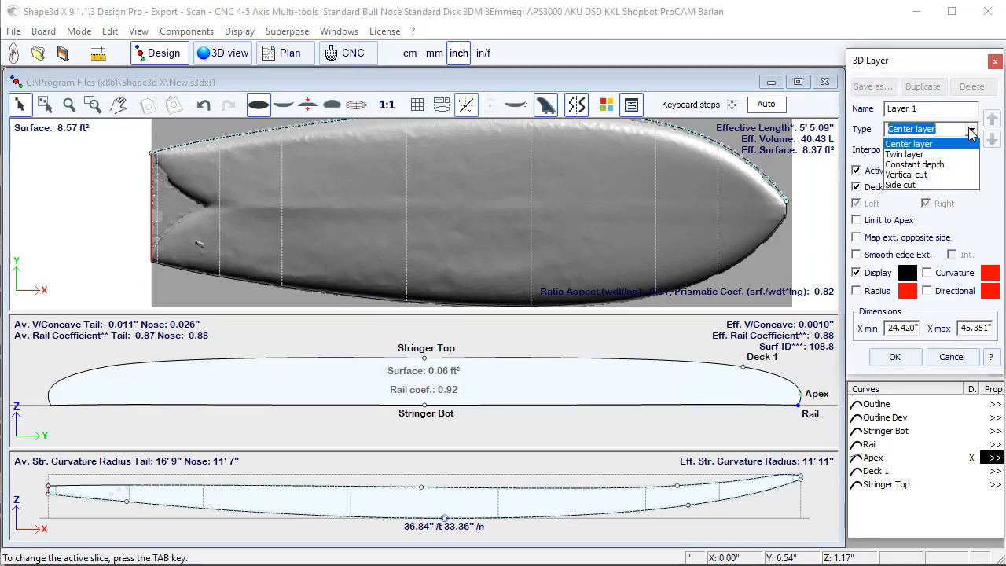
pyautogui.click(925, 176)
pyautogui.doubleClick(916, 329)
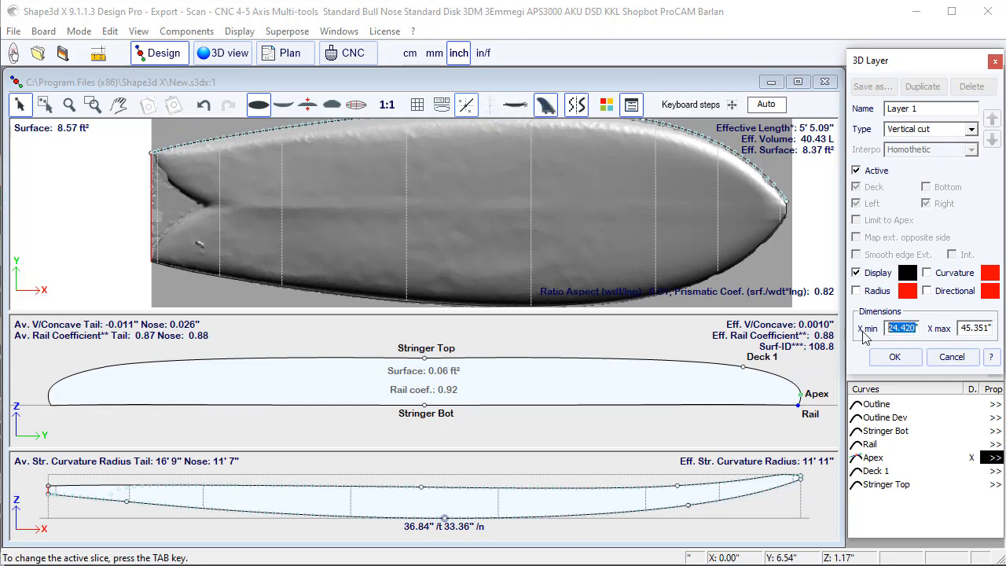
pyautogui.write('0')
pyautogui.doubleClick(987, 332)
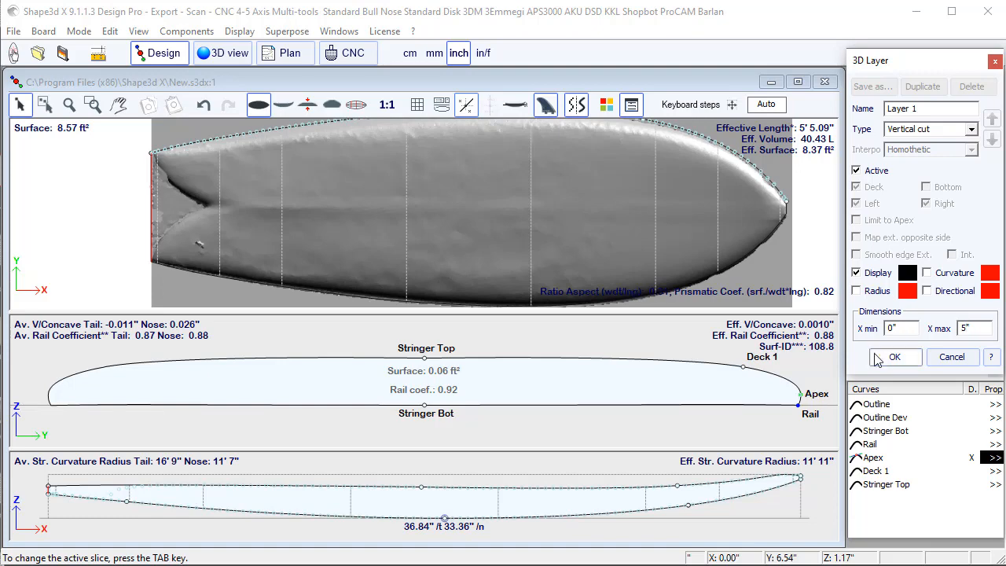
pyautogui.click(895, 356)
# - Shape the vertical cut to the pictured swallow tail, with its outer point at X 0.000", Y 5.655" and that point's tangent at X 0.847", Y 3.772"
pyautogui.click(157, 175)
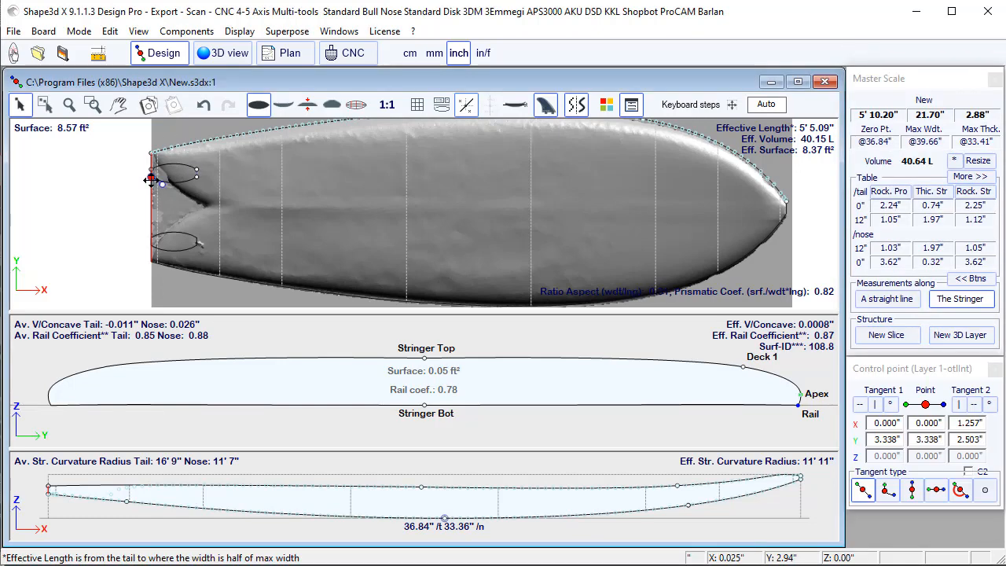
pyautogui.moveTo(198, 178); pyautogui.dragTo(206, 226)
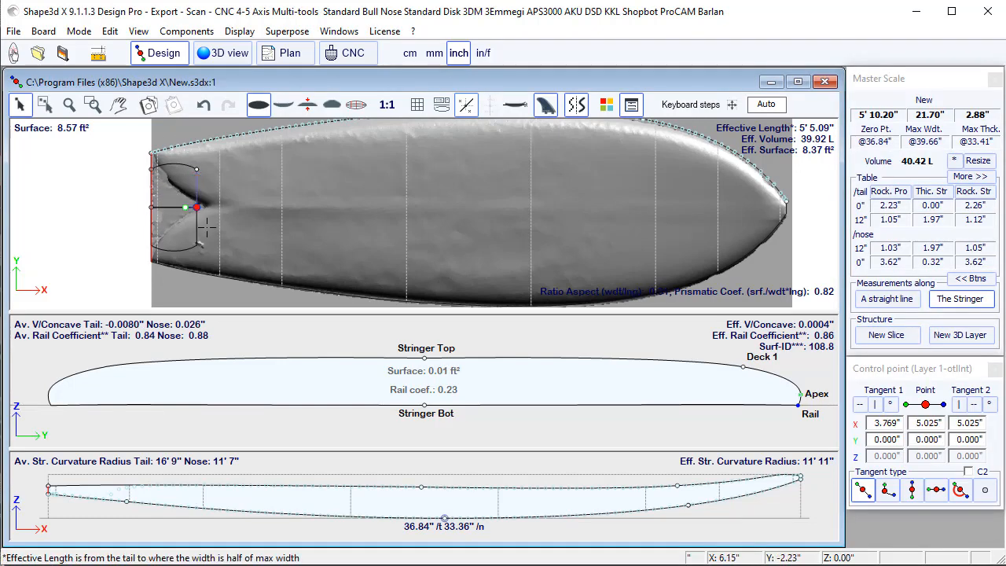
pyautogui.scroll(3, 155, 144)
pyautogui.moveTo(155, 144); pyautogui.dragTo(170, 147, button='middle')
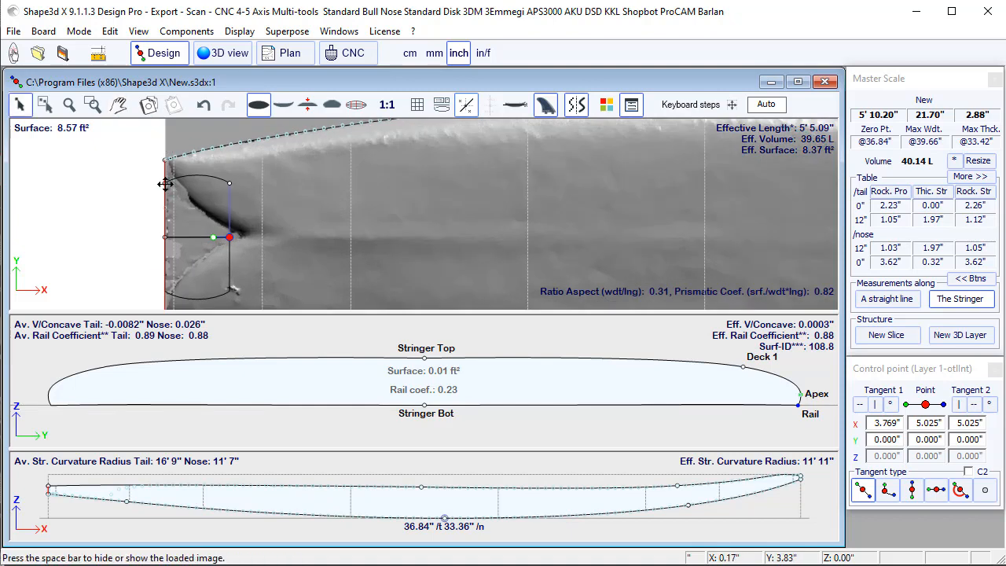
pyautogui.moveTo(165, 182)
pyautogui.mouseDown()
pyautogui.moveTo(161, 164)
pyautogui.moveTo(175, 164)
pyautogui.moveTo(185, 199)
pyautogui.moveTo(229, 184)
pyautogui.moveTo(240, 237)
pyautogui.moveTo(197, 220)
pyautogui.moveTo(174, 187)
pyautogui.mouseUp()
pyautogui.click(165, 163)
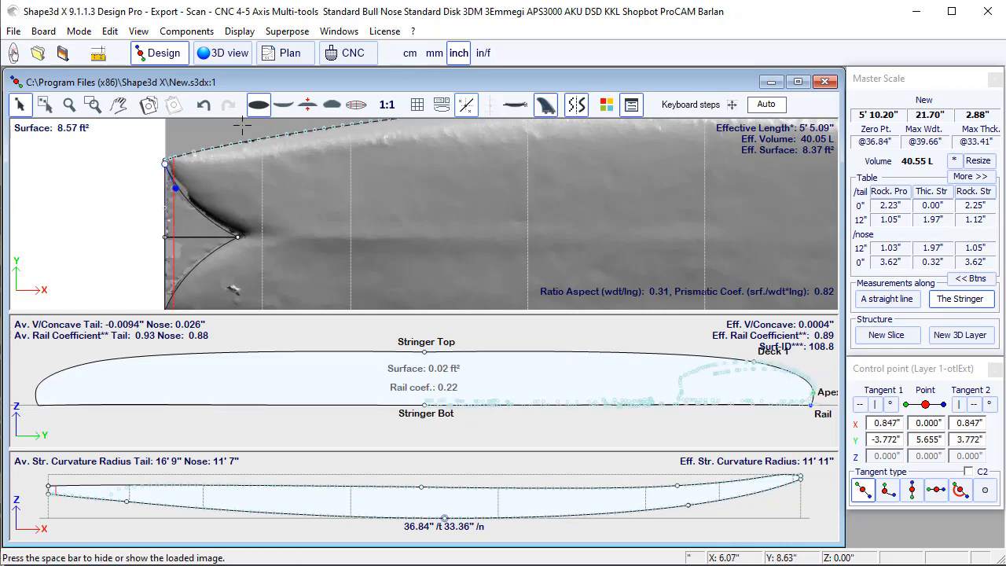
pyautogui.scroll(-2, 261, 148)
pyautogui.click(119, 106)
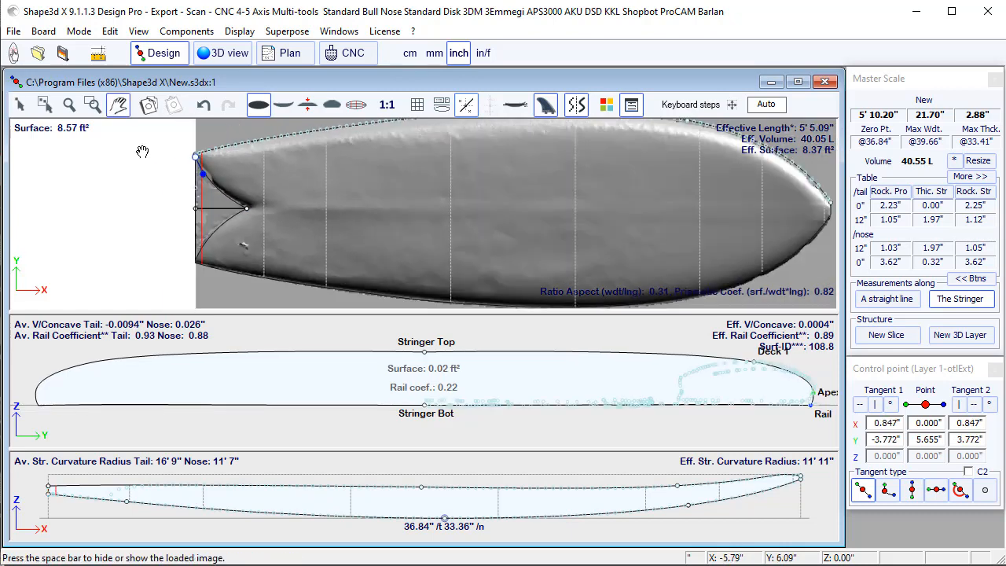
# - Inspect the cut swallow tail and the whole fish board in the 3D view from several angles
pyautogui.click(223, 52)
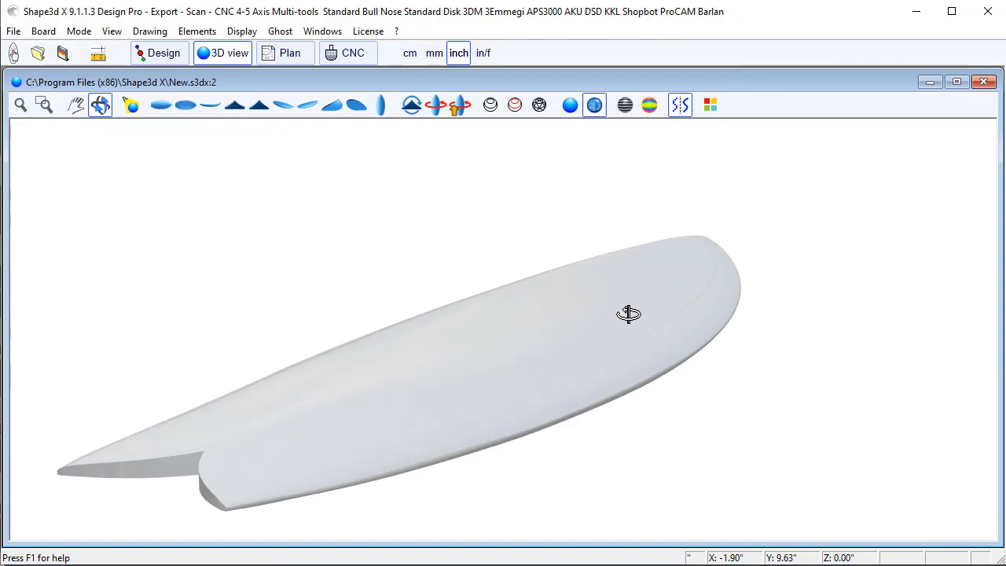
pyautogui.moveTo(604, 337); pyautogui.dragTo(375, 385)
pyautogui.scroll(-2, 597, 393)
pyautogui.moveTo(290, 438); pyautogui.dragTo(400, 417)
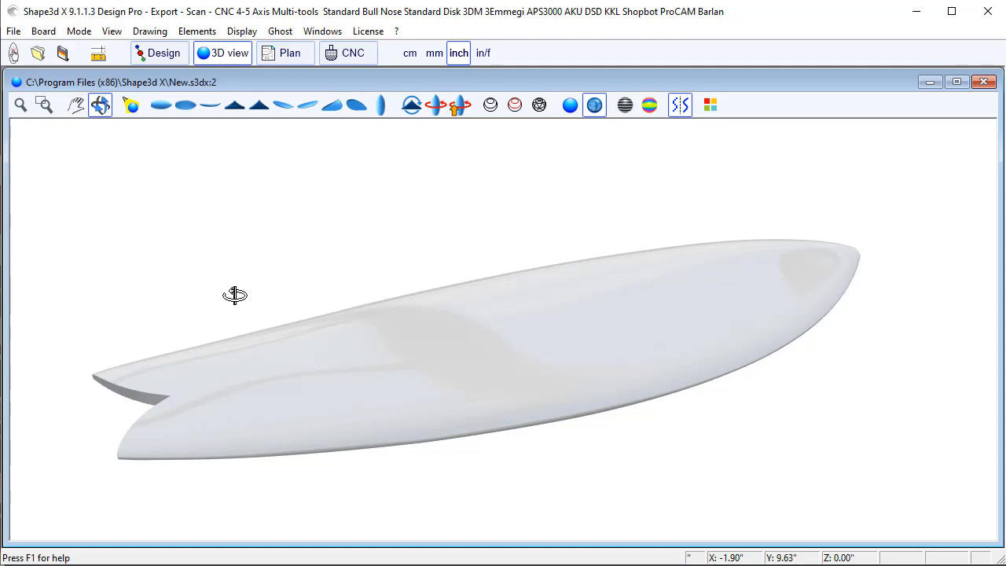
# - Open the finished fish board file Fish scan final.s3dx and look closely at its tail layers in the outline
pyautogui.click(35, 55)
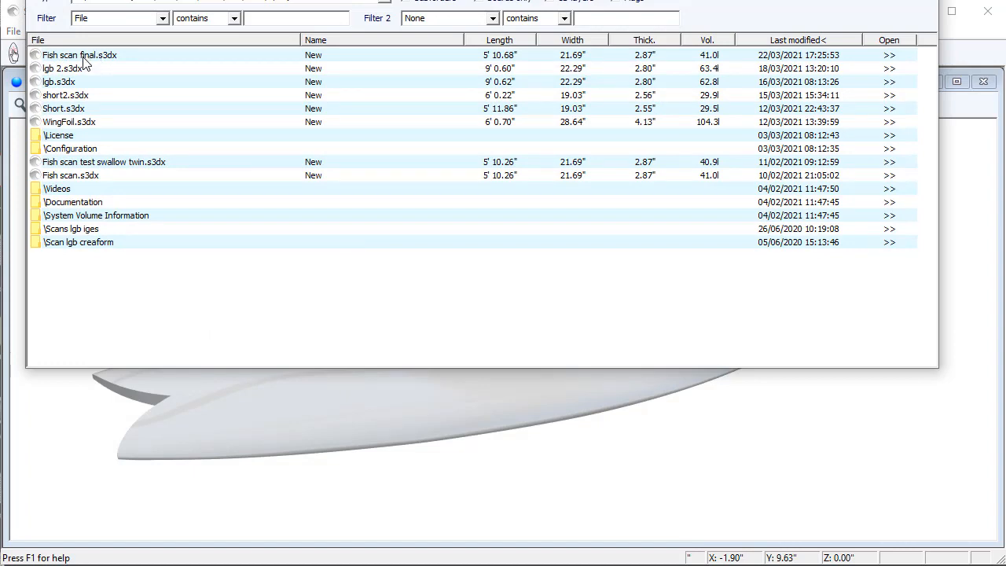
pyautogui.click(84, 56)
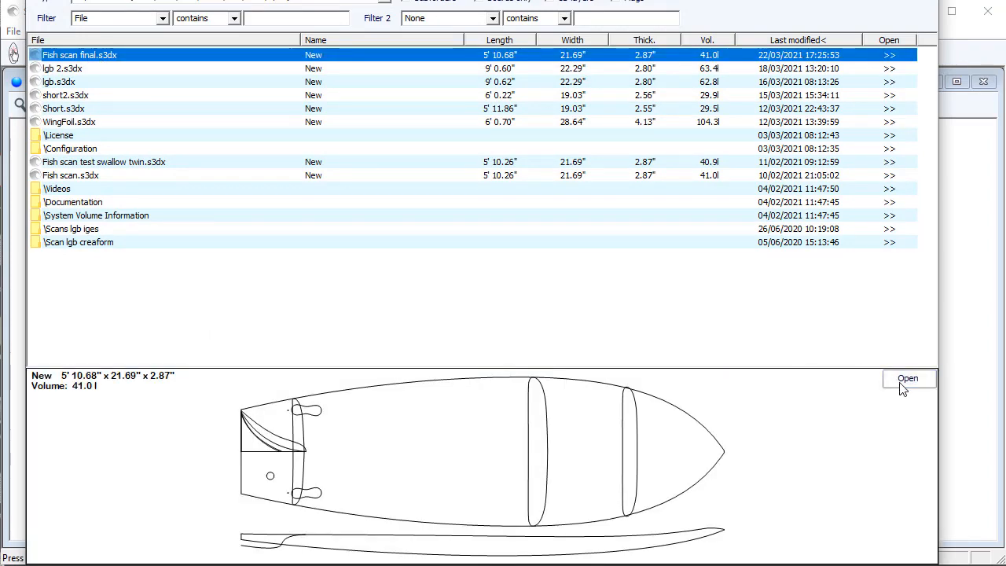
pyautogui.click(908, 378)
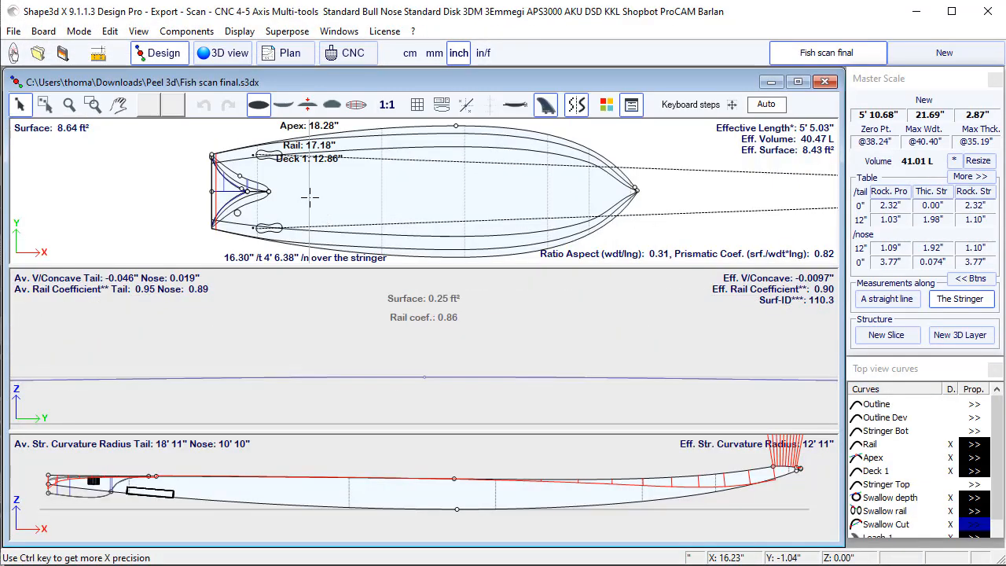
pyautogui.scroll(2, 240, 176)
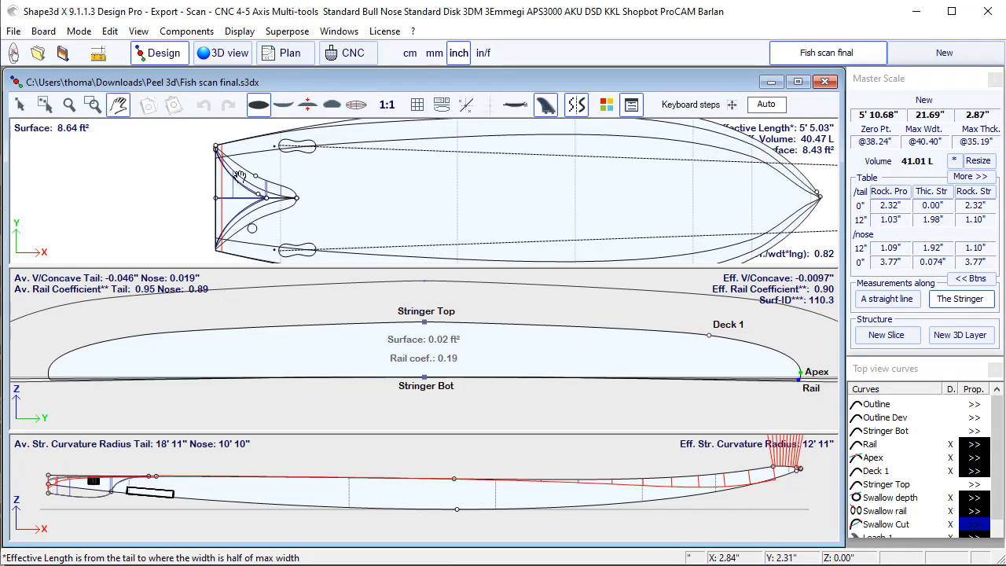
# - Examine the finished fish's deck, swallow tail and bottom fin boxes in 3D, and close the 3D view
pyautogui.click(224, 52)
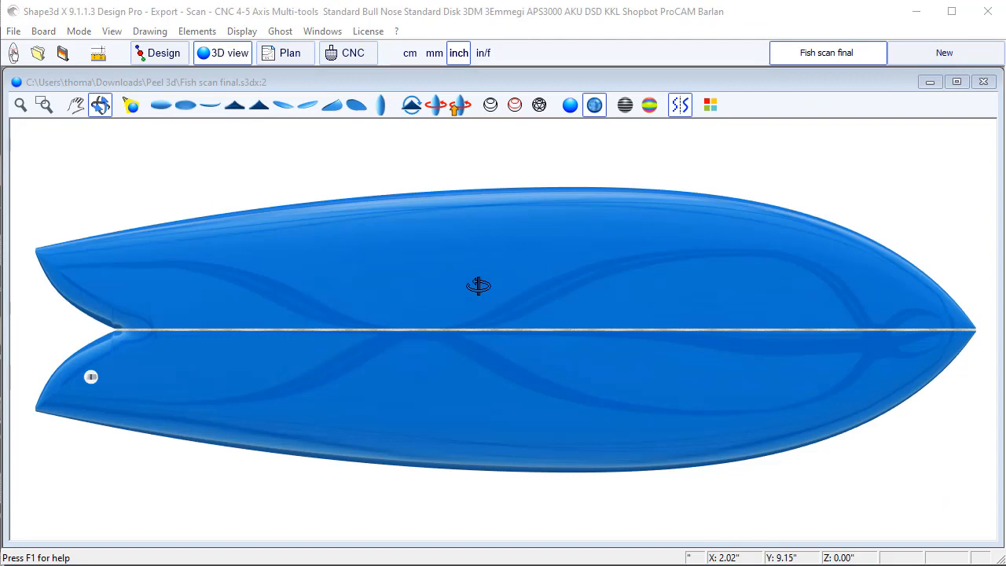
pyautogui.moveTo(243, 398); pyautogui.dragTo(230, 330)
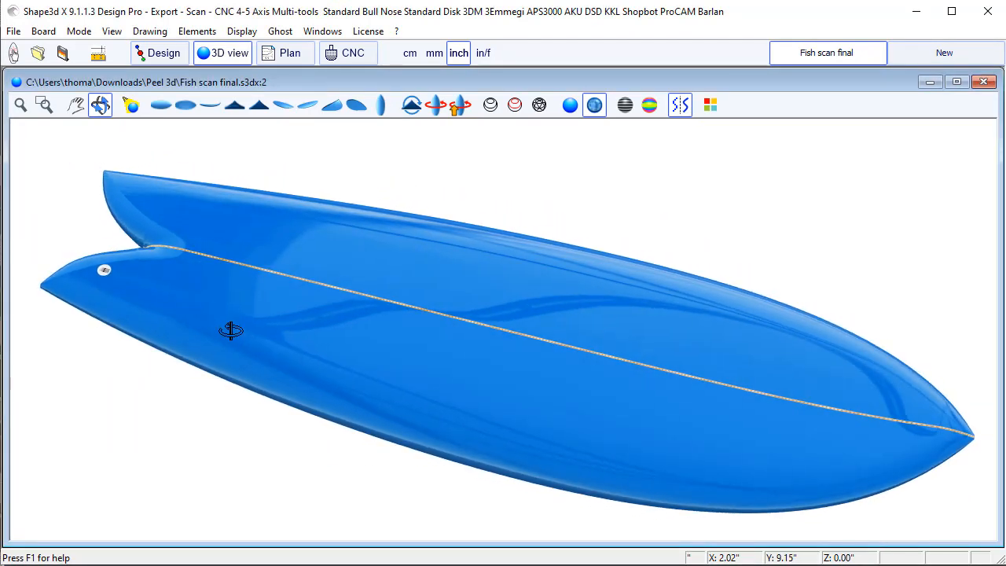
pyautogui.moveTo(343, 331); pyautogui.dragTo(297, 299)
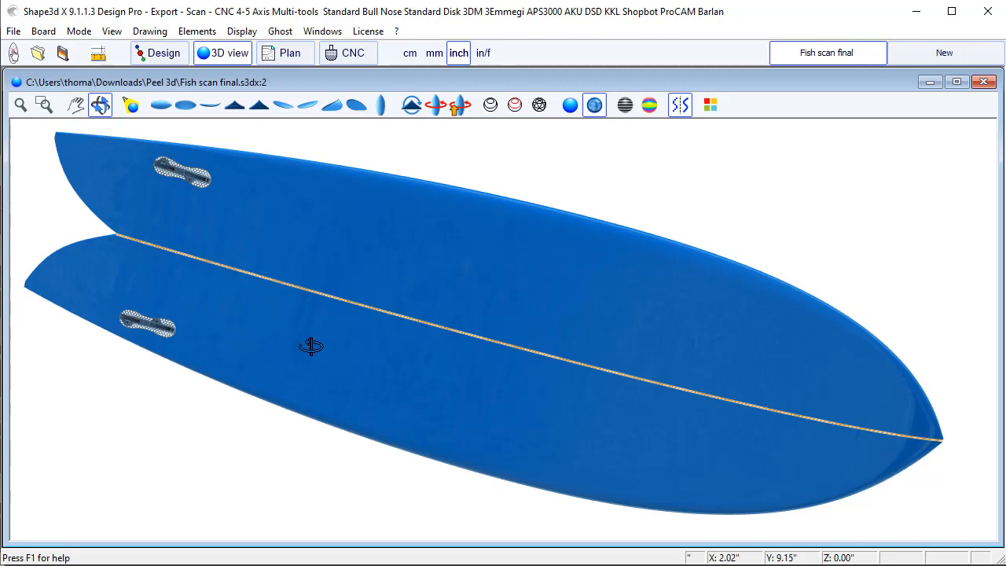
pyautogui.moveTo(307, 330); pyautogui.dragTo(312, 328)
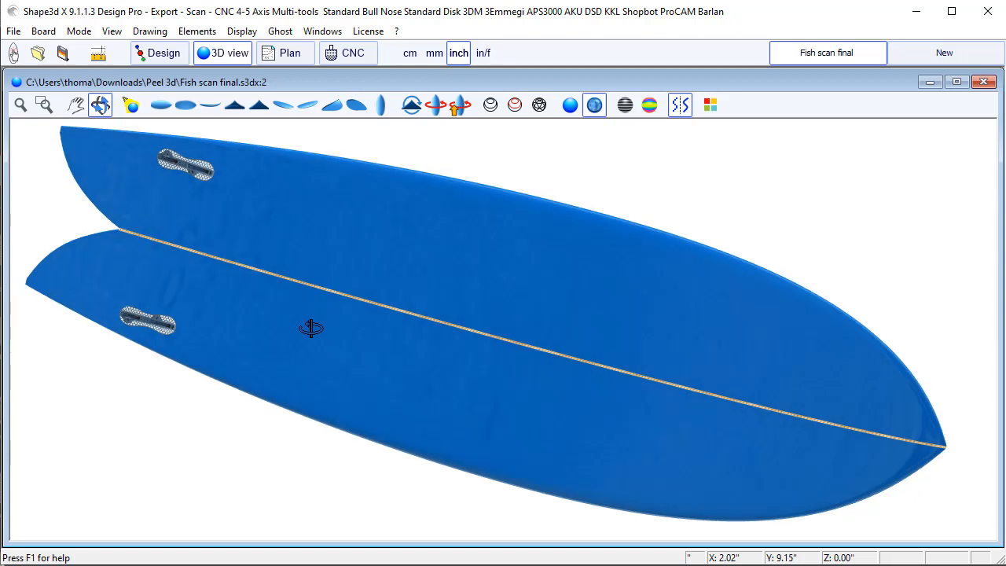
pyautogui.click(983, 82)
# - Start a scan import and load Vince scan.stl from the Peel 3d folder as BOARD data
pyautogui.click(13, 30)
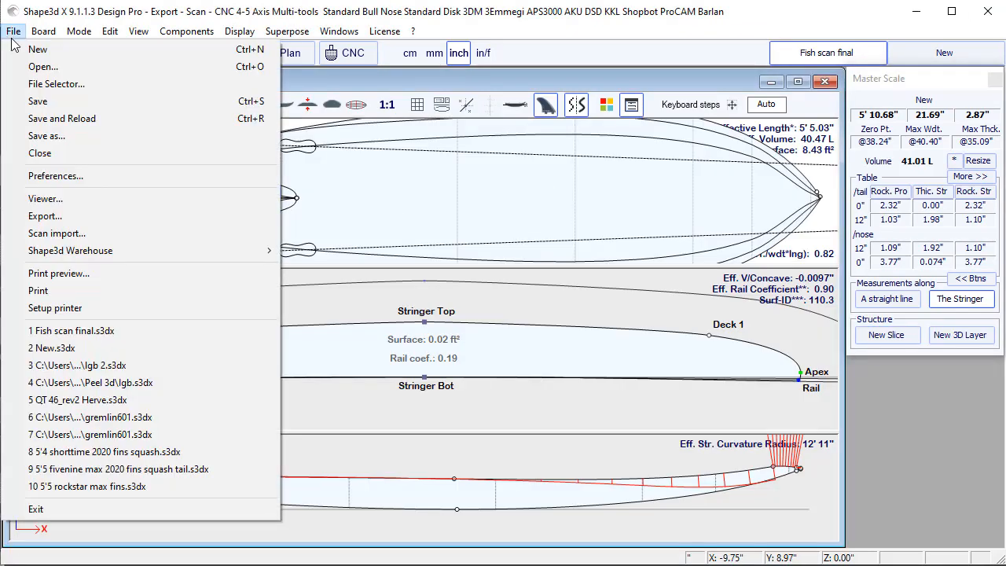
pyautogui.click(48, 234)
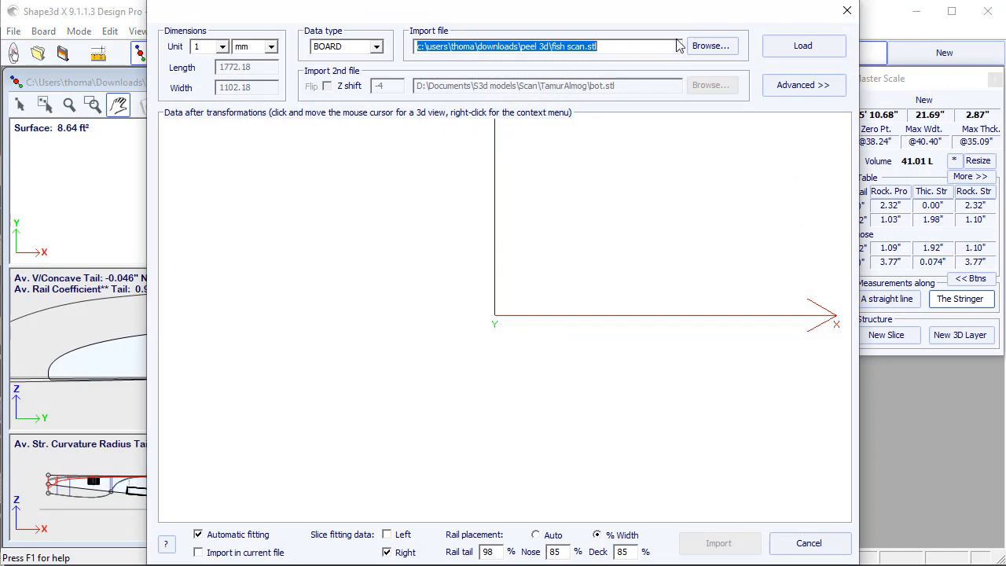
pyautogui.click(711, 46)
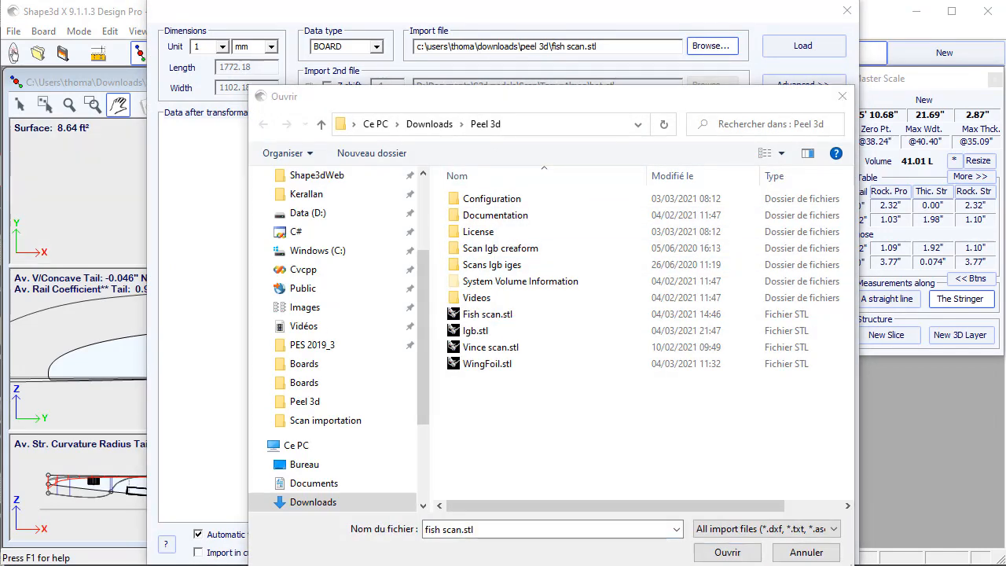
pyautogui.click(507, 350)
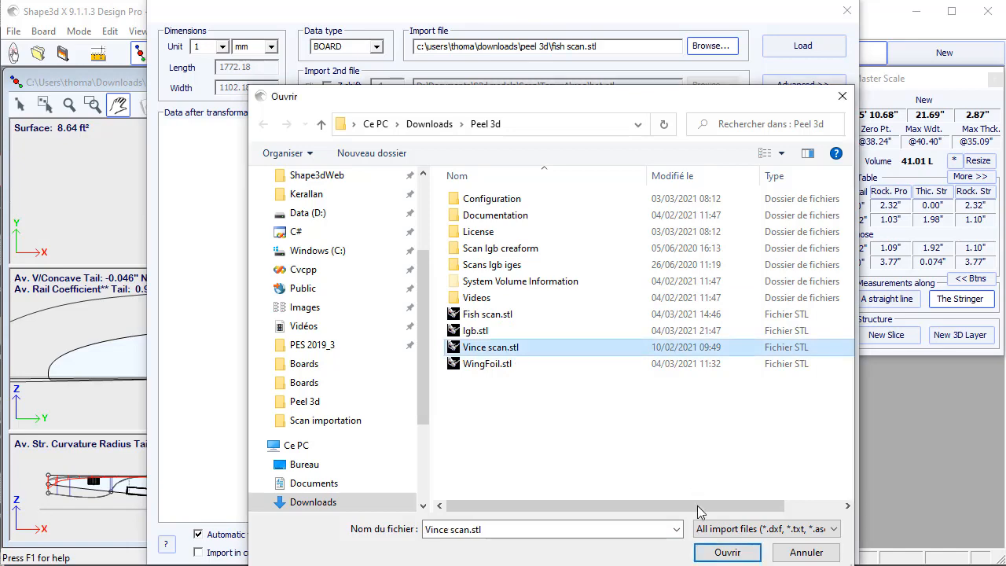
pyautogui.click(727, 551)
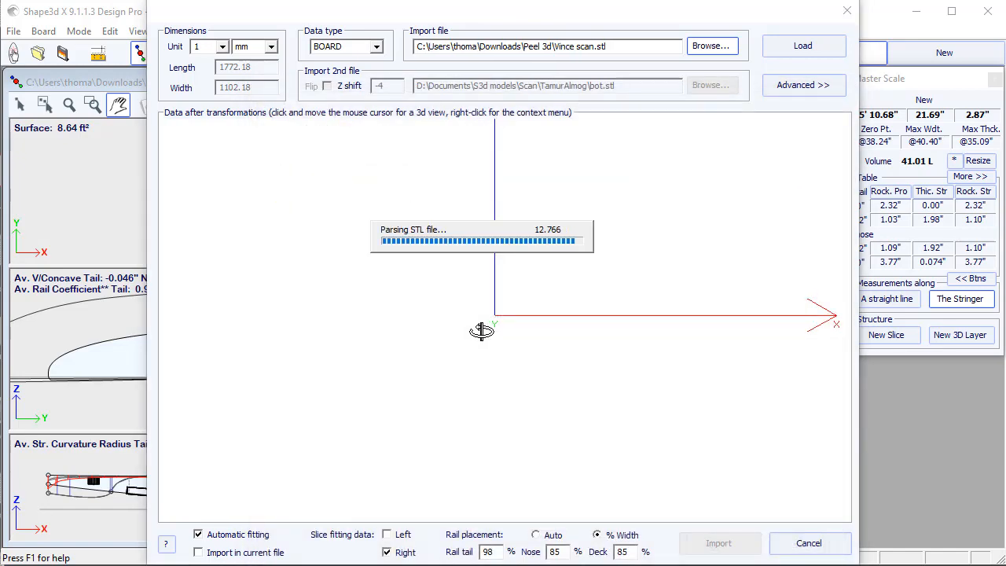
pyautogui.moveTo(602, 21); pyautogui.dragTo(542, 21)
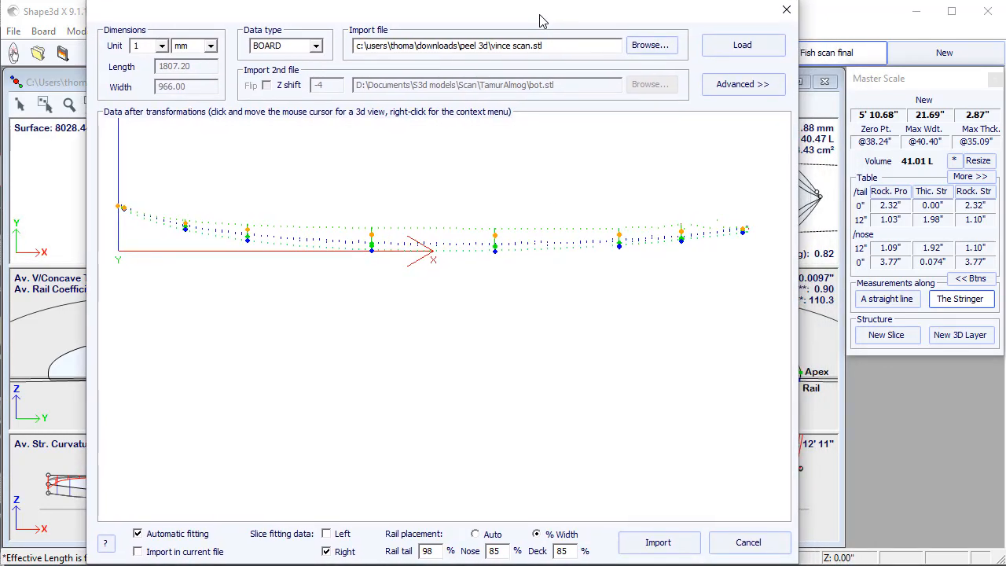
# - Set the scan's X direction to -X in the advanced coordinate settings so the length axis runs towards the nose
pyautogui.click(760, 84)
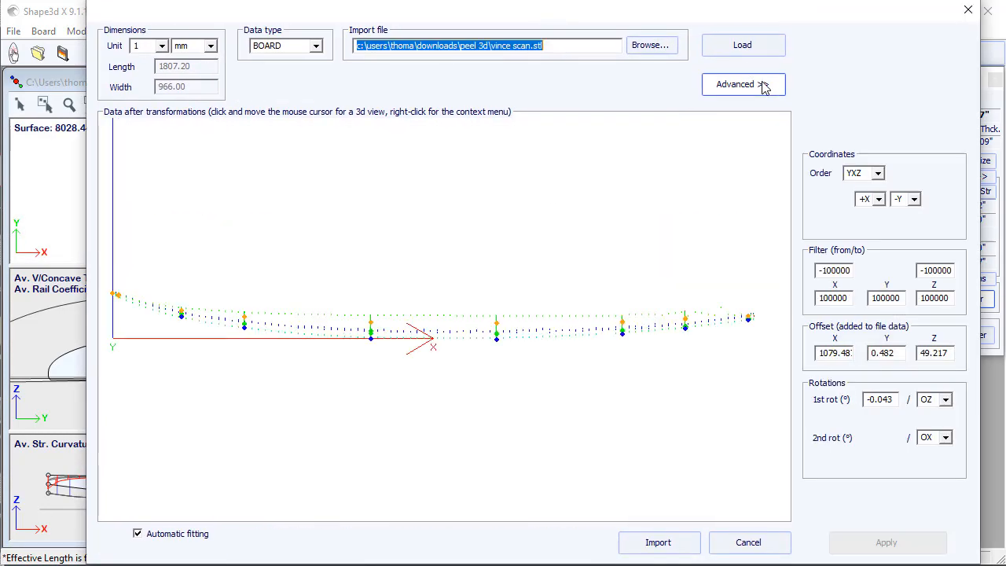
pyautogui.click(880, 200)
pyautogui.click(871, 225)
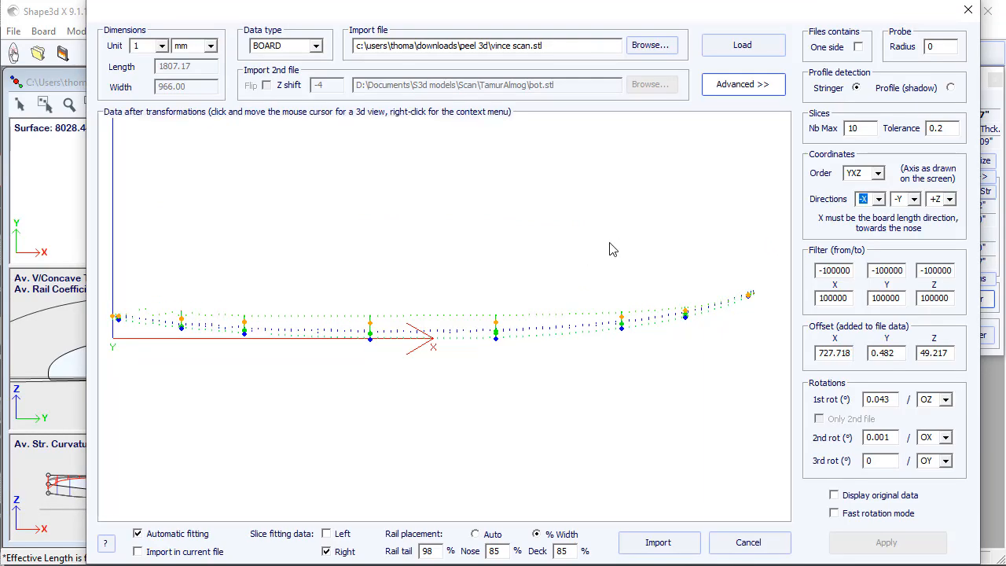
# - Check the scan slices in 3D, use the left side as slice fitting data, and import the scan as a board
pyautogui.moveTo(608, 246); pyautogui.dragTo(515, 254)
pyautogui.scroll(-2, 515, 254)
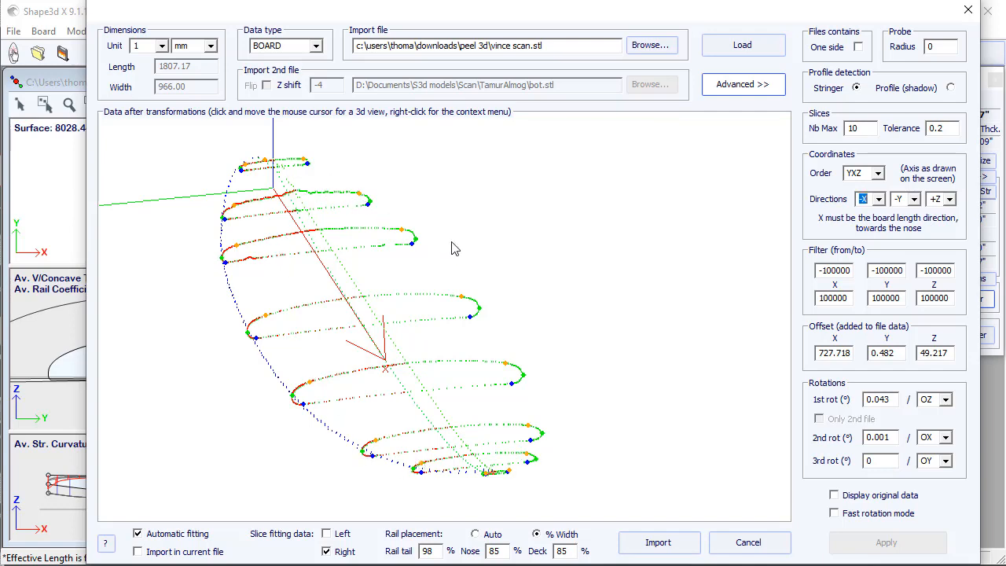
pyautogui.click(339, 533)
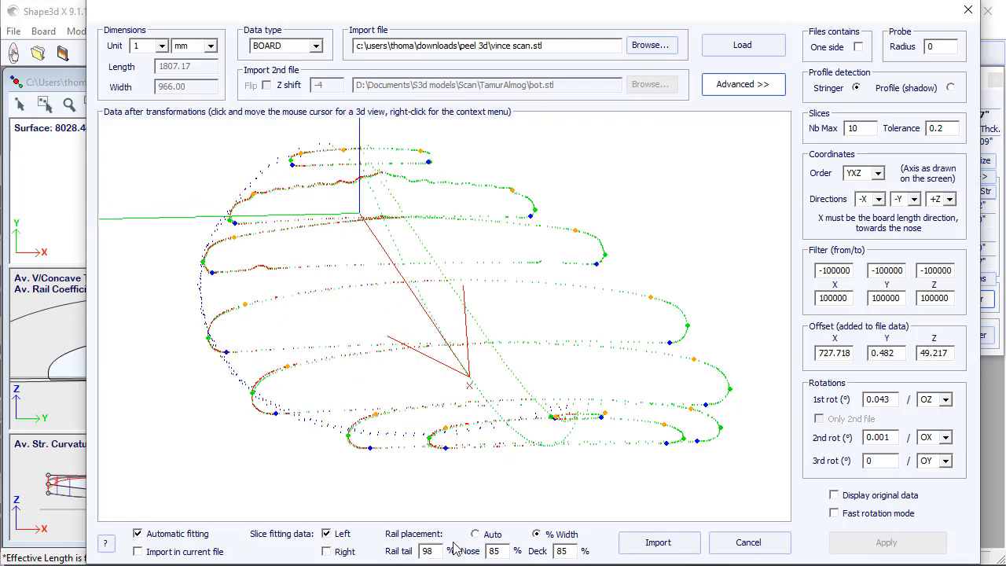
pyautogui.click(664, 543)
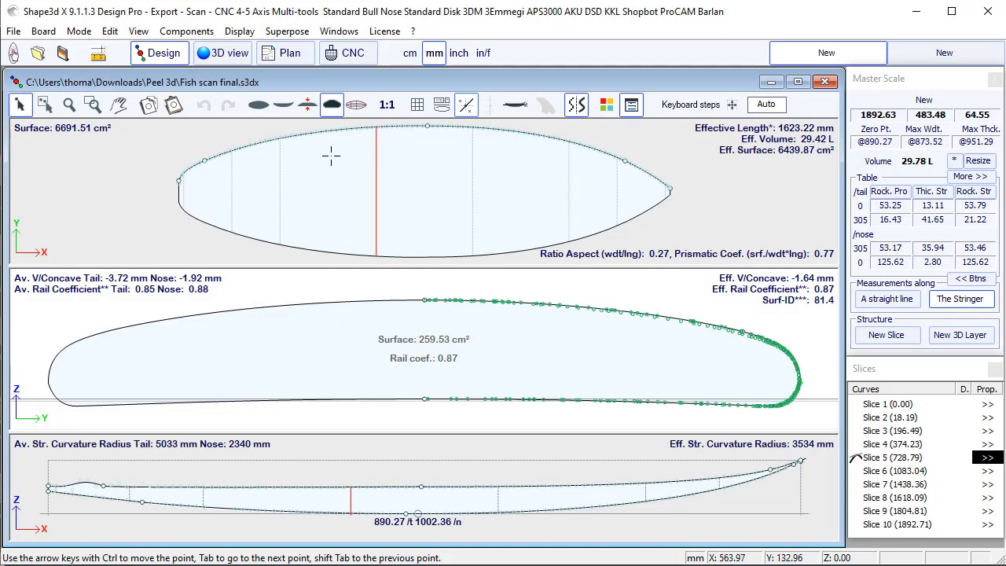
# - Flatten the Stringer Top bump near the tail by adjusting its tangents, with the tail point's tangent at X 56.852, Z 62.966
pyautogui.moveTo(227, 433); pyautogui.dragTo(247, 419)
pyautogui.click(40, 476)
pyautogui.scroll(1, 30, 477)
pyautogui.moveTo(30, 477); pyautogui.dragTo(41, 470, button='middle')
pyautogui.scroll(1, 41, 470)
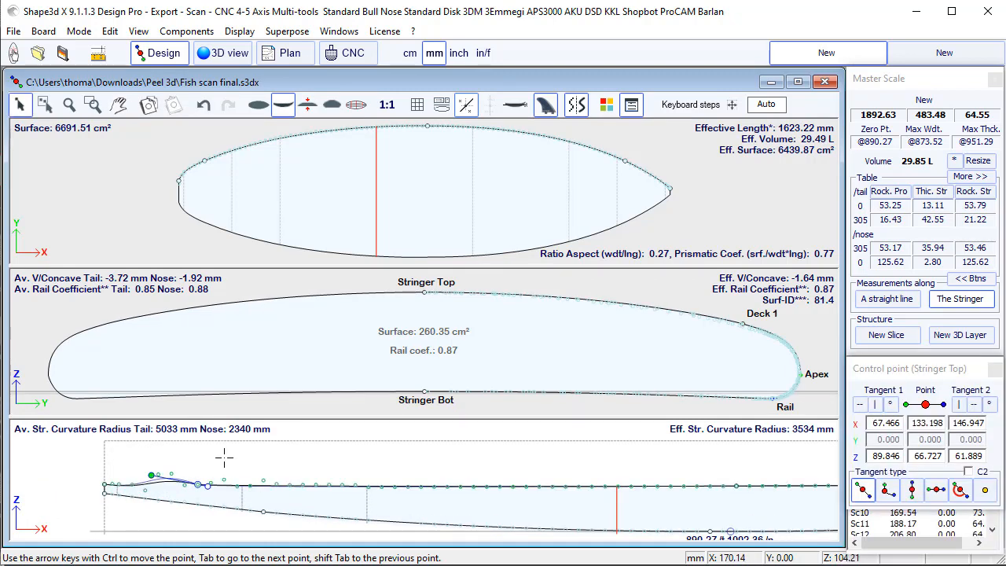
pyautogui.moveTo(151, 471); pyautogui.dragTo(143, 487)
pyautogui.click(106, 484)
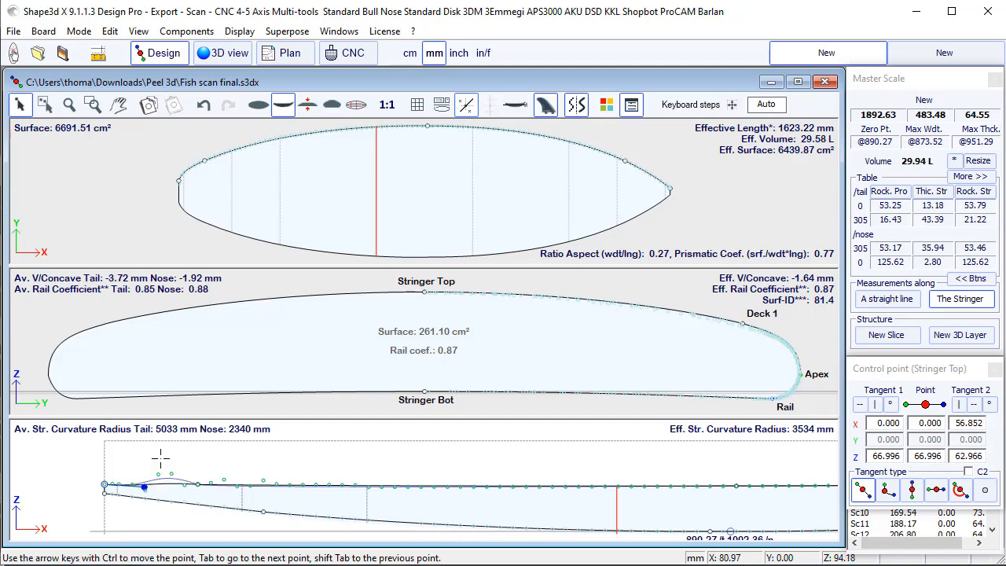
pyautogui.click(222, 466)
pyautogui.click(198, 487)
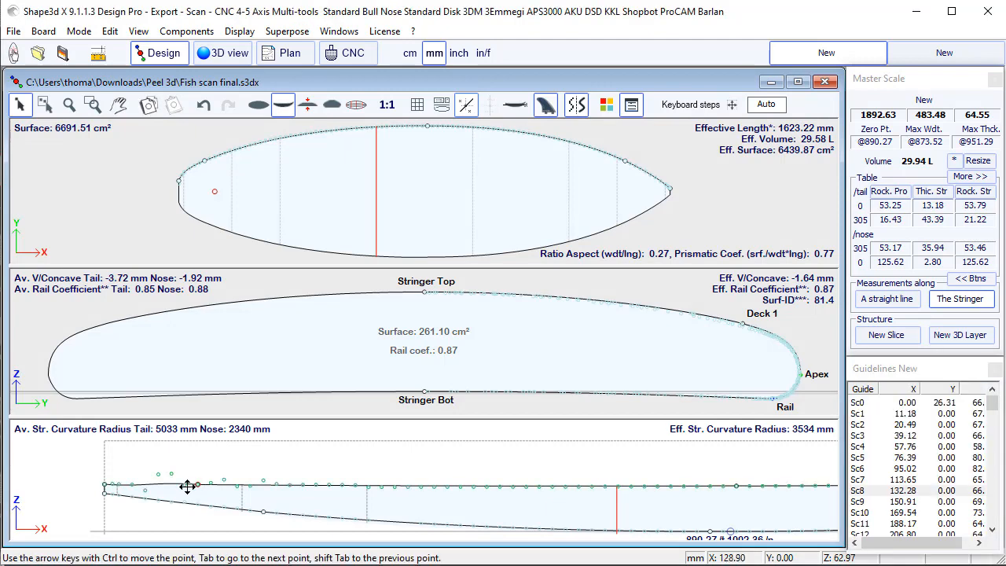
pyautogui.scroll(-2, 58, 447)
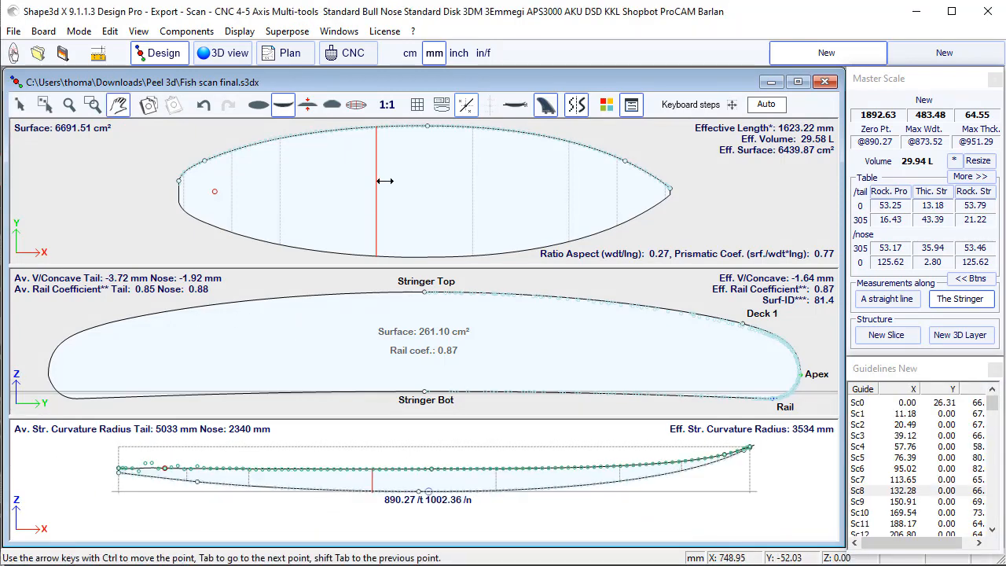
# - Compare the nose-side slices with their scan points, and round Slice 3 by raising the Deck 1 point's tangent towards the rail
pyautogui.click(470, 173)
pyautogui.click(581, 180)
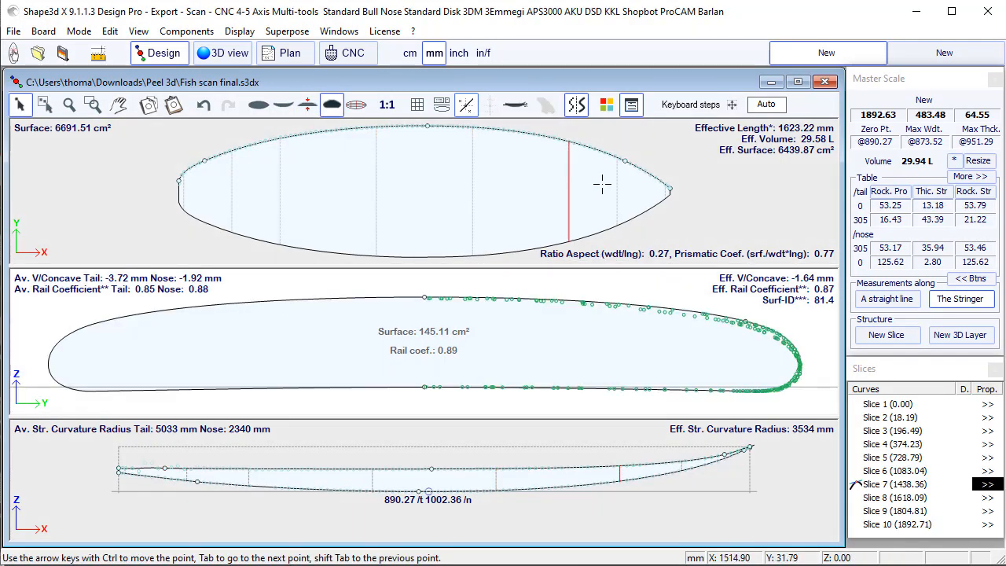
pyautogui.click(613, 188)
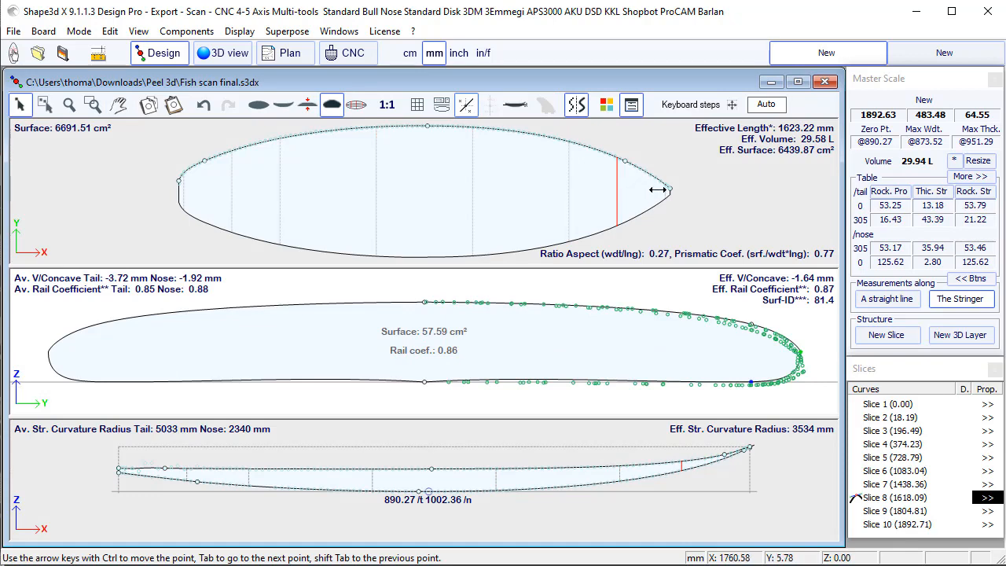
pyautogui.click(211, 186)
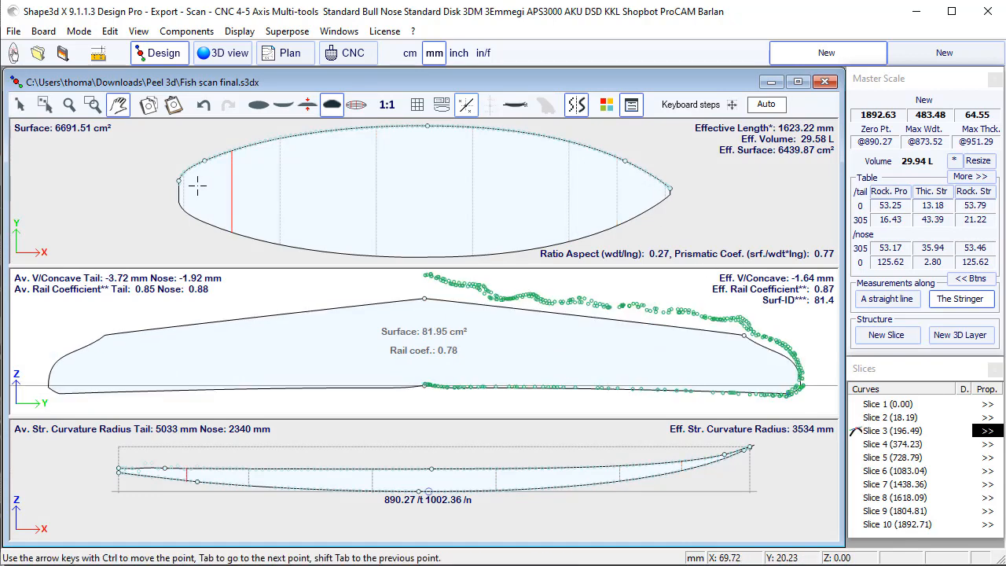
pyautogui.scroll(-1, 480, 344)
pyautogui.click(744, 335)
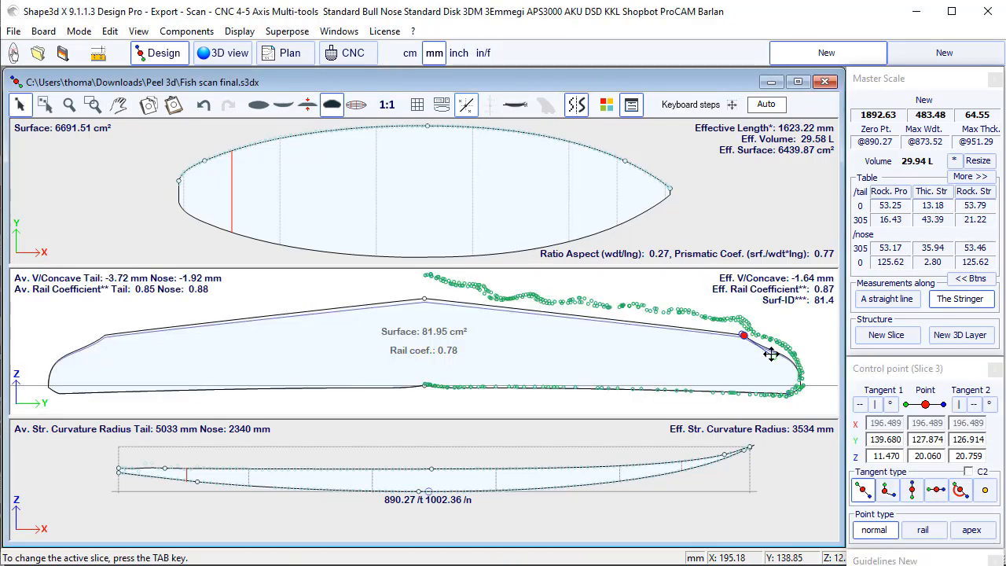
pyautogui.moveTo(771, 354); pyautogui.dragTo(780, 340)
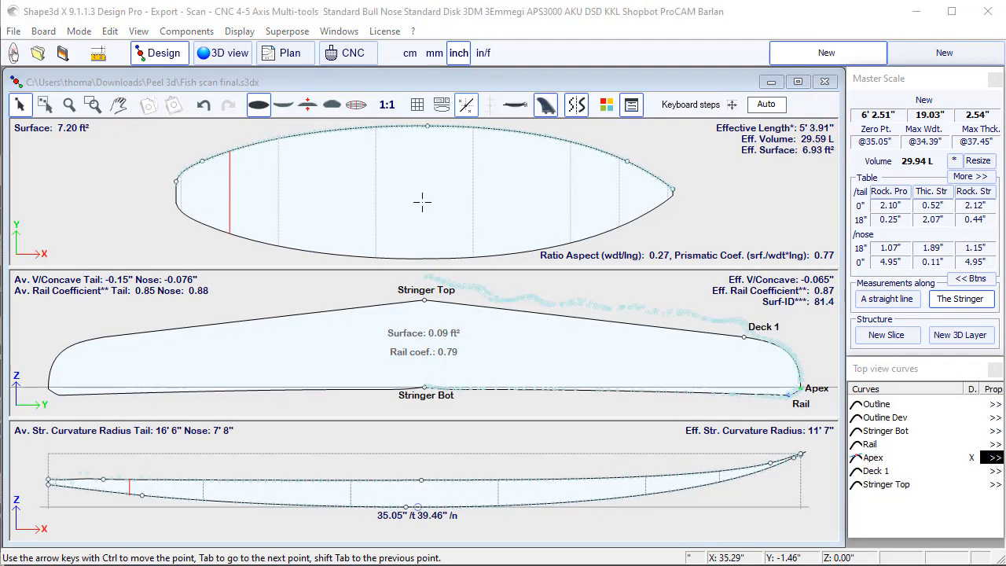
# - Open the finished shortboard file Short.s3dx and inspect its side and deck in the 3D view
pyautogui.click(38, 53)
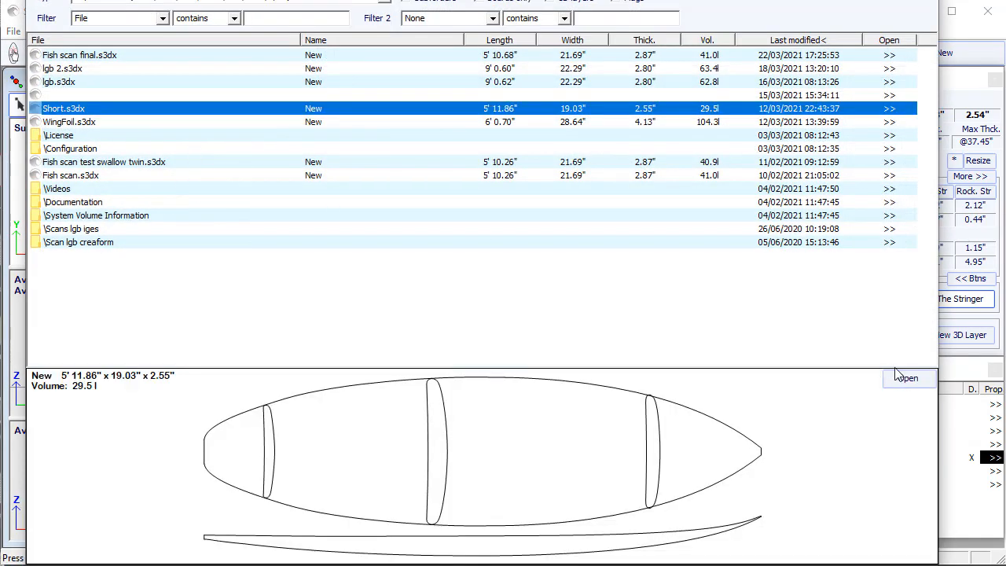
pyautogui.click(898, 376)
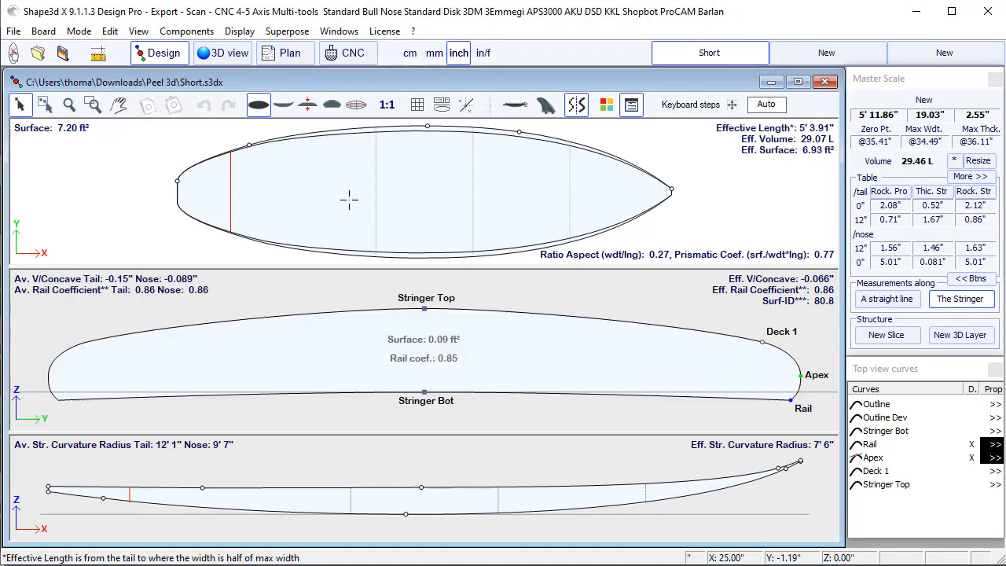
pyautogui.click(222, 54)
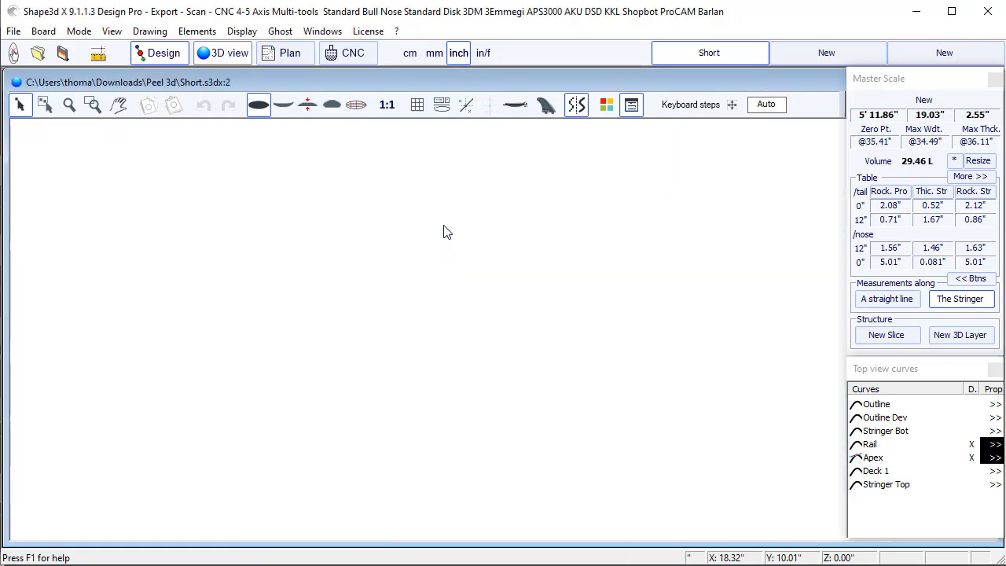
pyautogui.moveTo(308, 270); pyautogui.dragTo(429, 48)
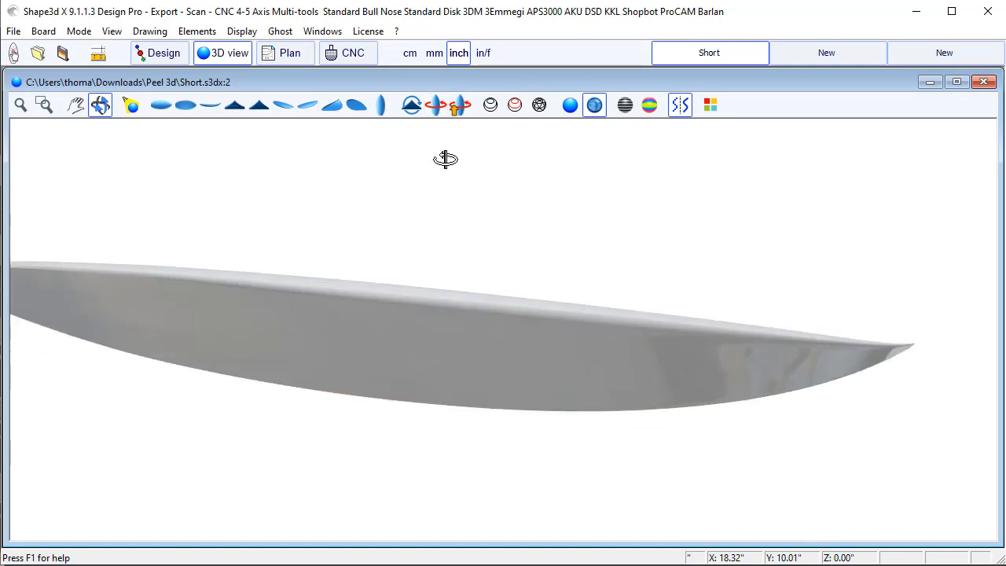
pyautogui.moveTo(445, 158); pyautogui.dragTo(707, 338)
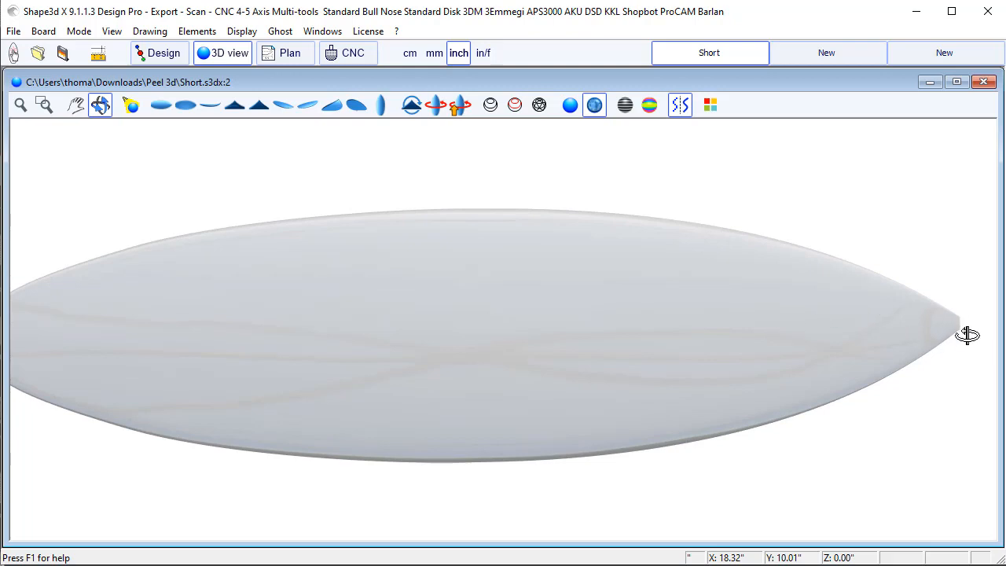
# - Extend the shortboard by 0.3 inch at the nose in the design view
pyautogui.click(164, 53)
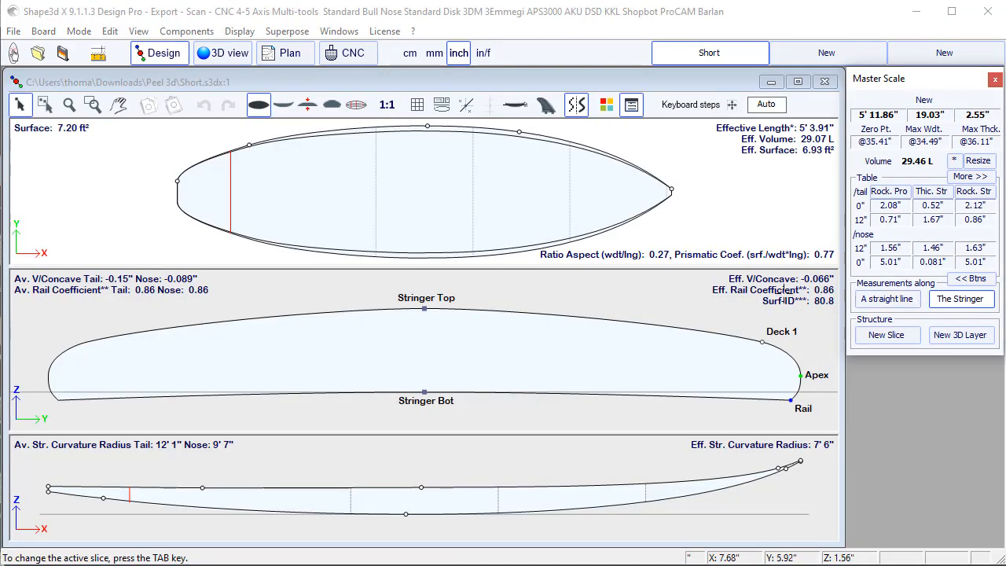
pyautogui.scroll(3, 658, 193)
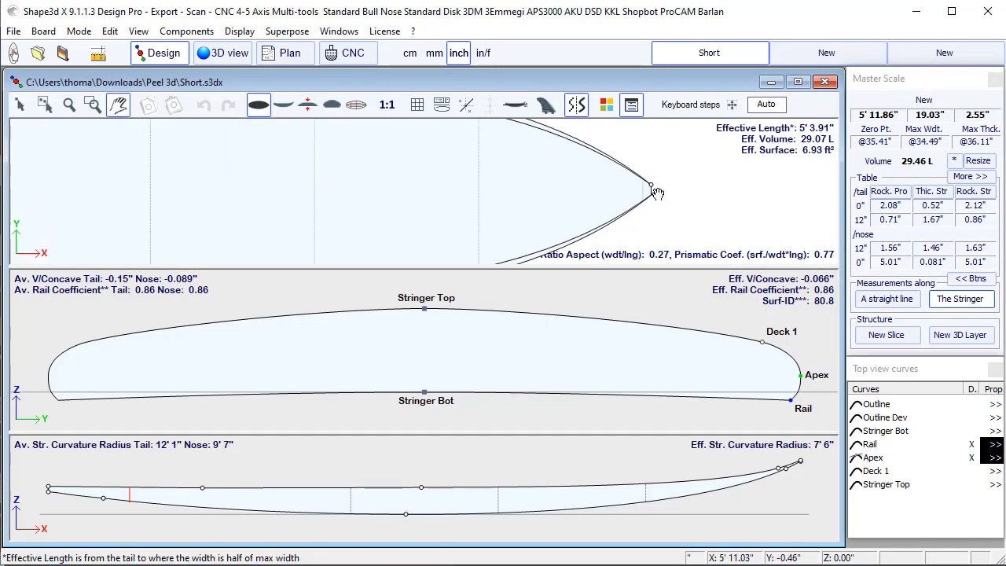
pyautogui.scroll(2, 658, 194)
pyautogui.moveTo(604, 269); pyautogui.dragTo(604, 372)
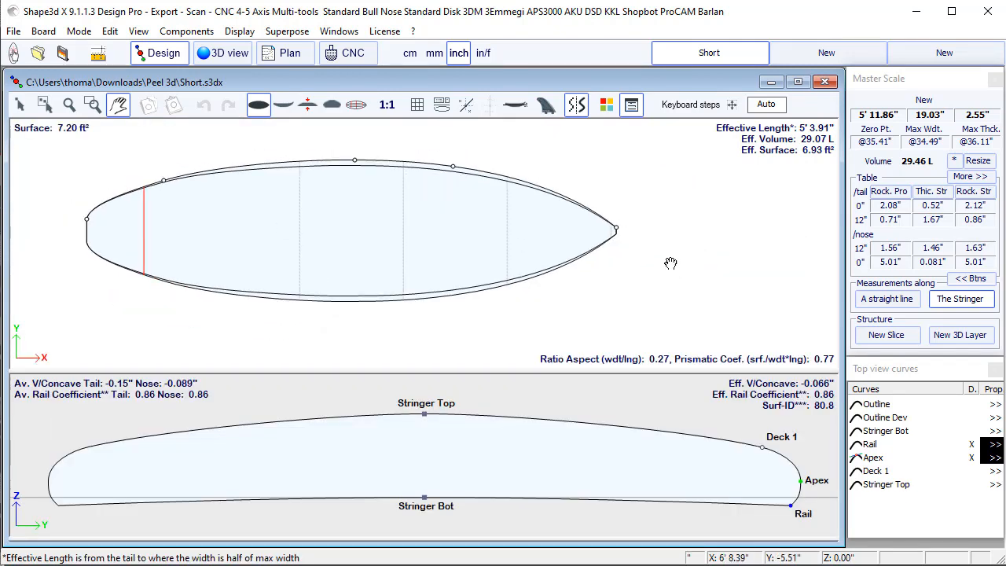
pyautogui.scroll(4, 582, 236)
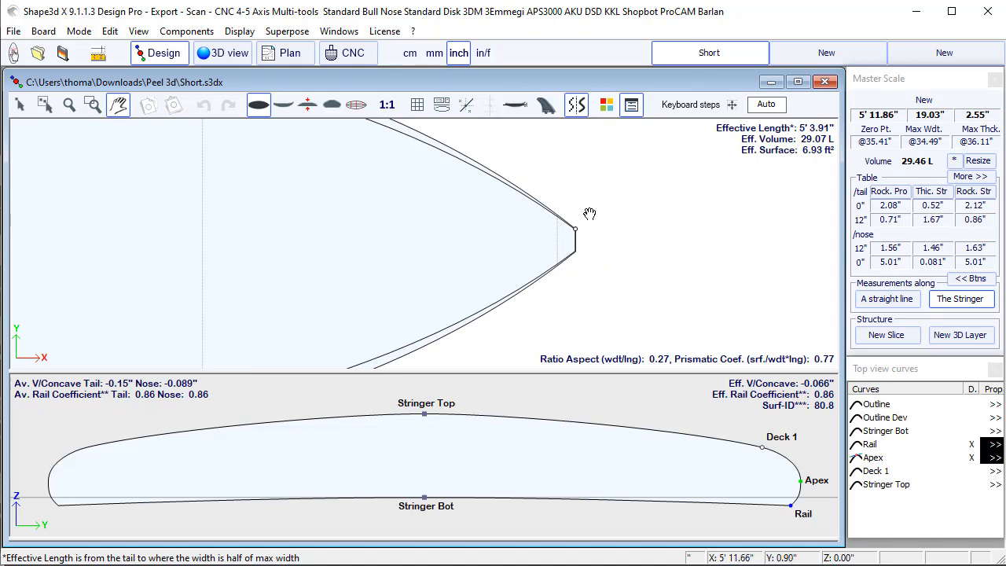
pyautogui.rightClick(590, 214)
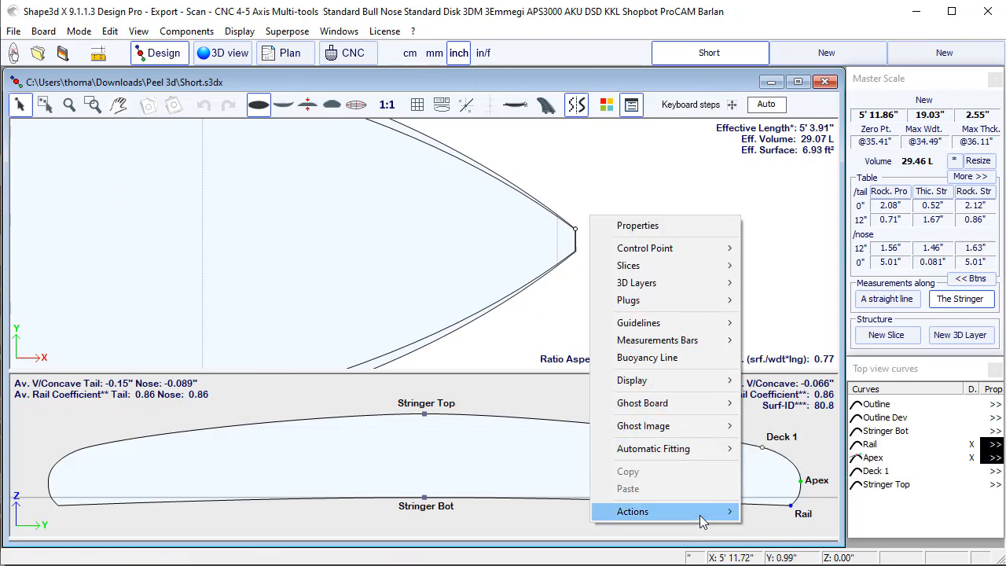
pyautogui.moveTo(702, 519)
pyautogui.click(799, 304)
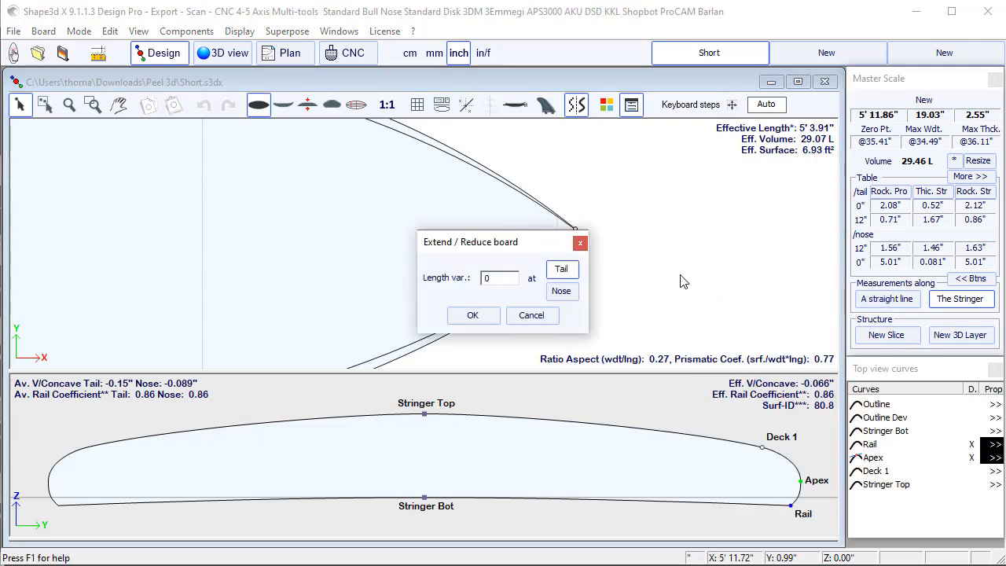
pyautogui.click(563, 296)
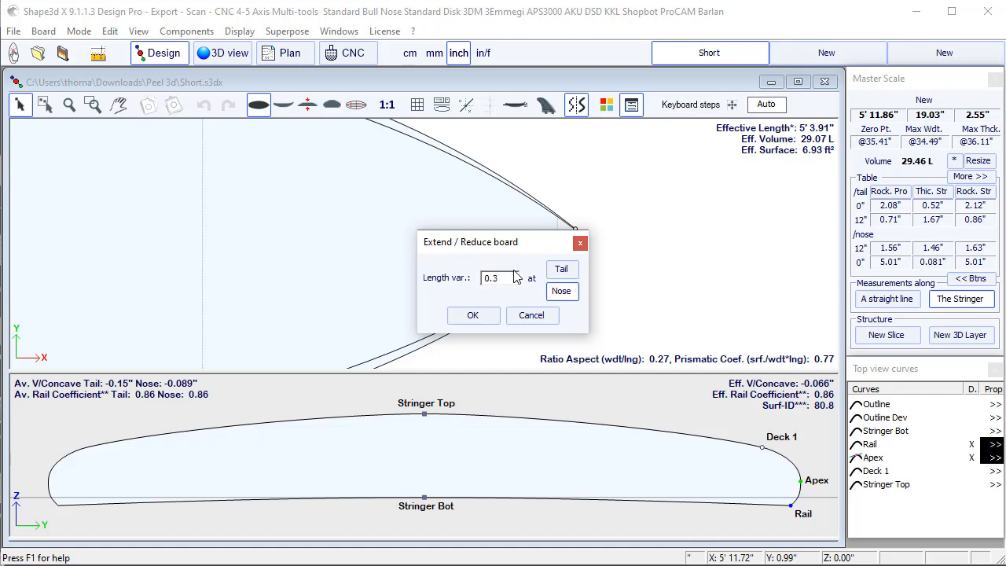
pyautogui.click(494, 315)
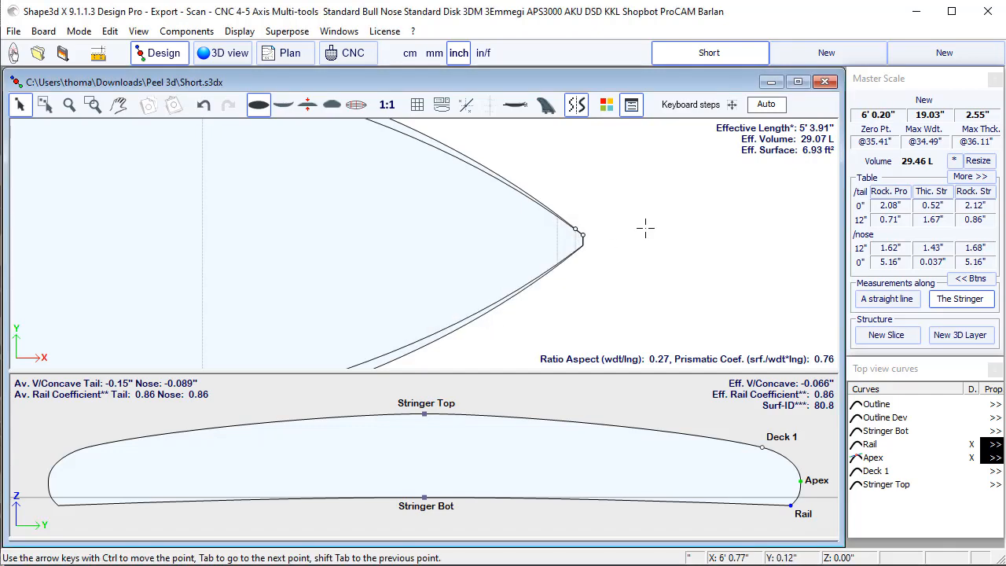
# - Inspect the extended shortboard's deck and nose in the 3D view
pyautogui.click(744, 463)
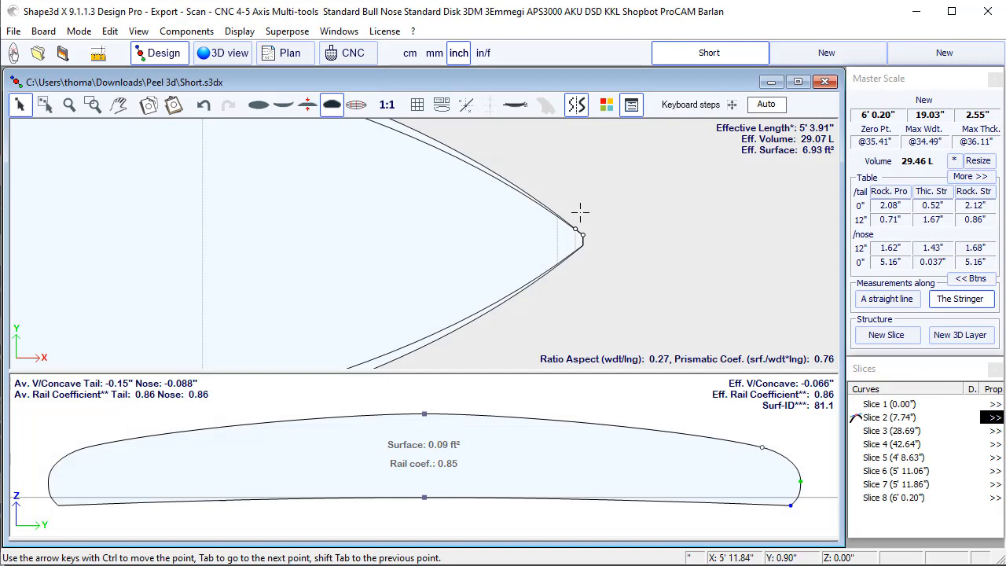
pyautogui.click(239, 59)
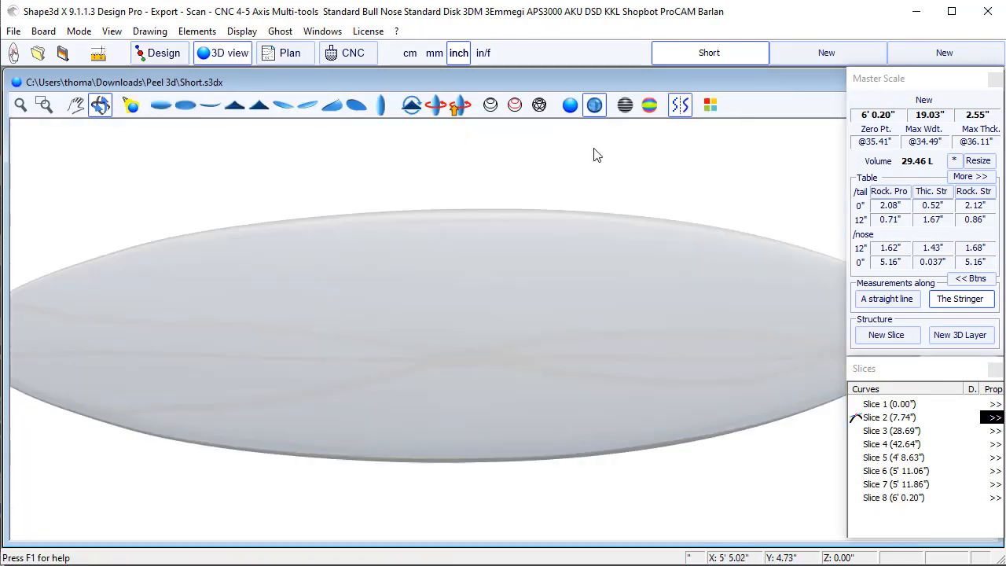
pyautogui.moveTo(348, 437); pyautogui.dragTo(301, 318)
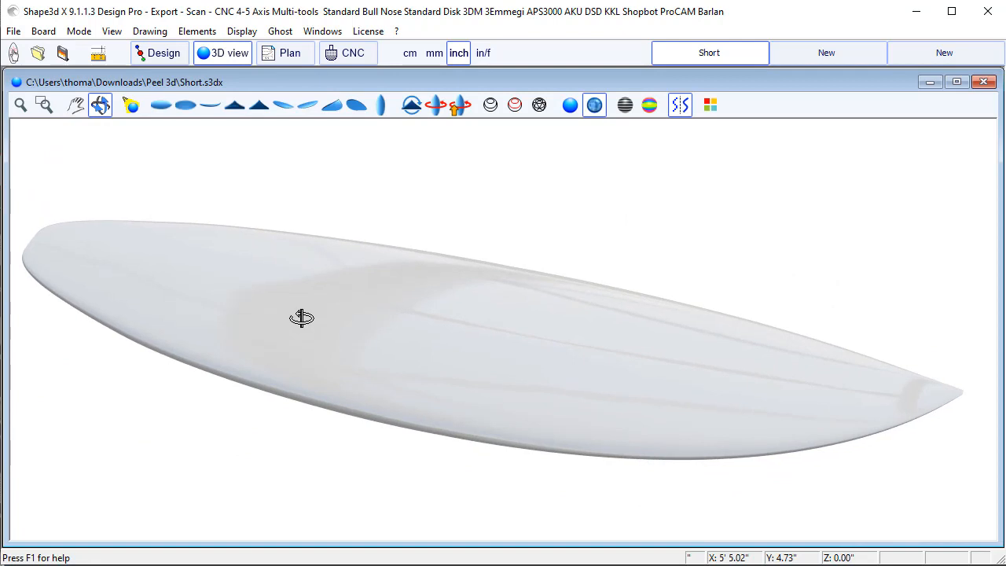
# - Close the shortboard and choose WingFoil.stl as the file for a new scan import with board data type
pyautogui.click(983, 82)
pyautogui.click(13, 32)
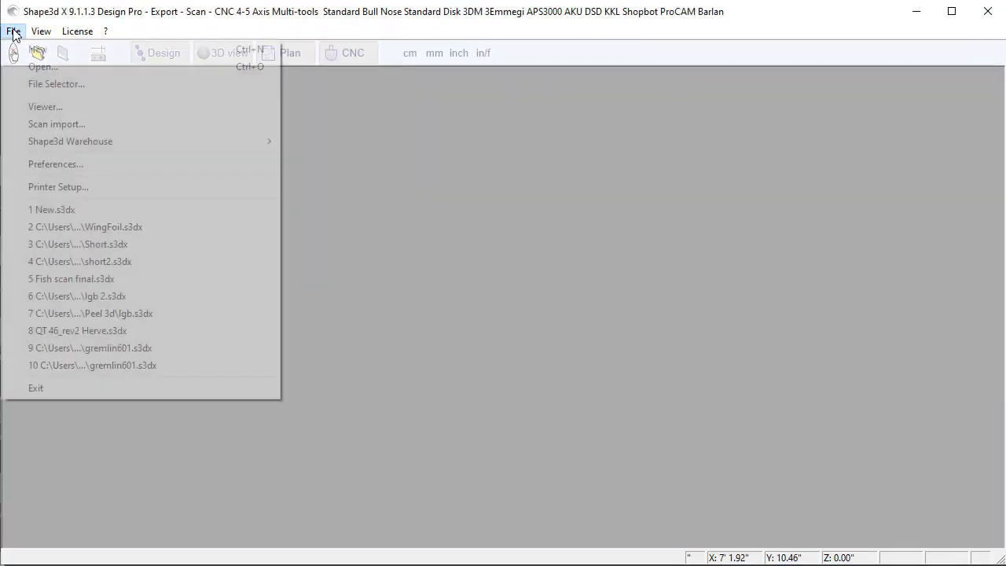
pyautogui.click(50, 122)
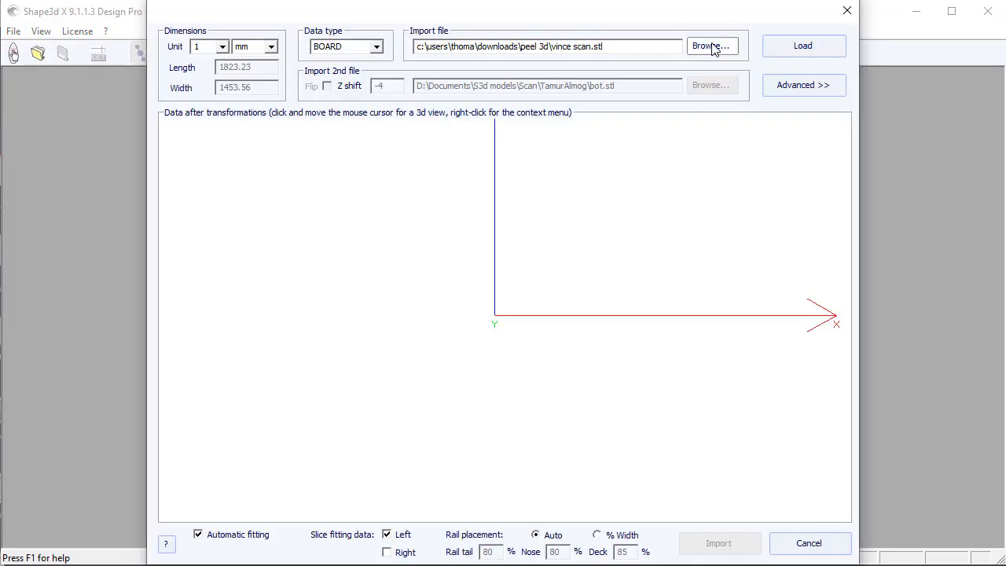
pyautogui.click(712, 46)
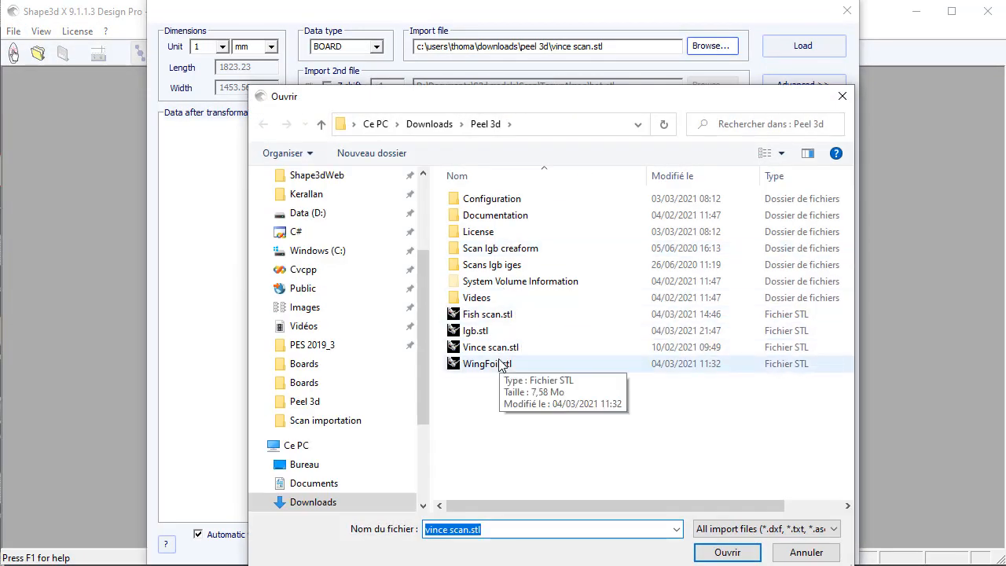
pyautogui.click(487, 363)
pyautogui.click(727, 551)
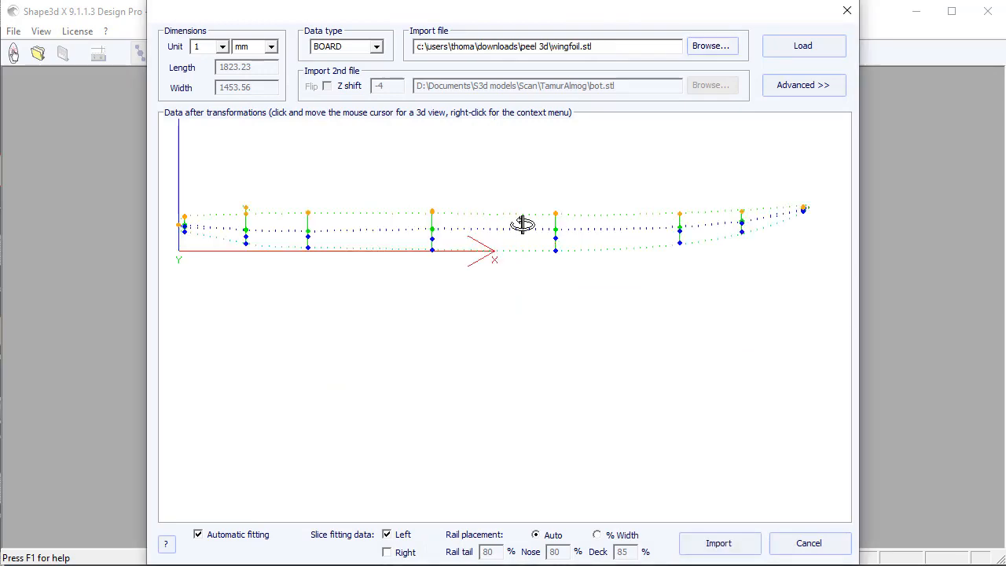
# - Check the WingFoil scan slices in 3D and import the scan as a board with automatic fitting
pyautogui.moveTo(562, 191); pyautogui.dragTo(494, 116)
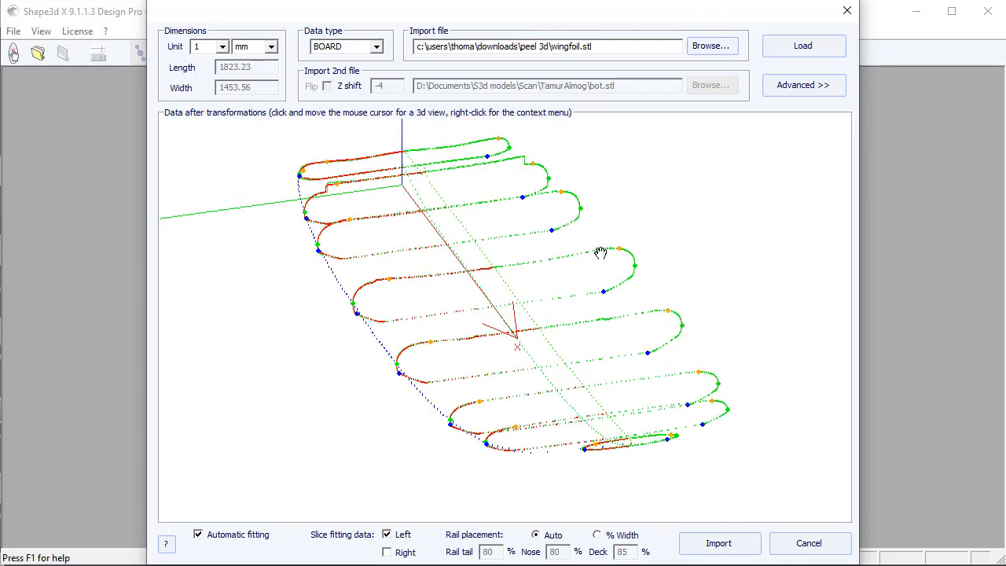
pyautogui.click(399, 537)
pyautogui.click(707, 546)
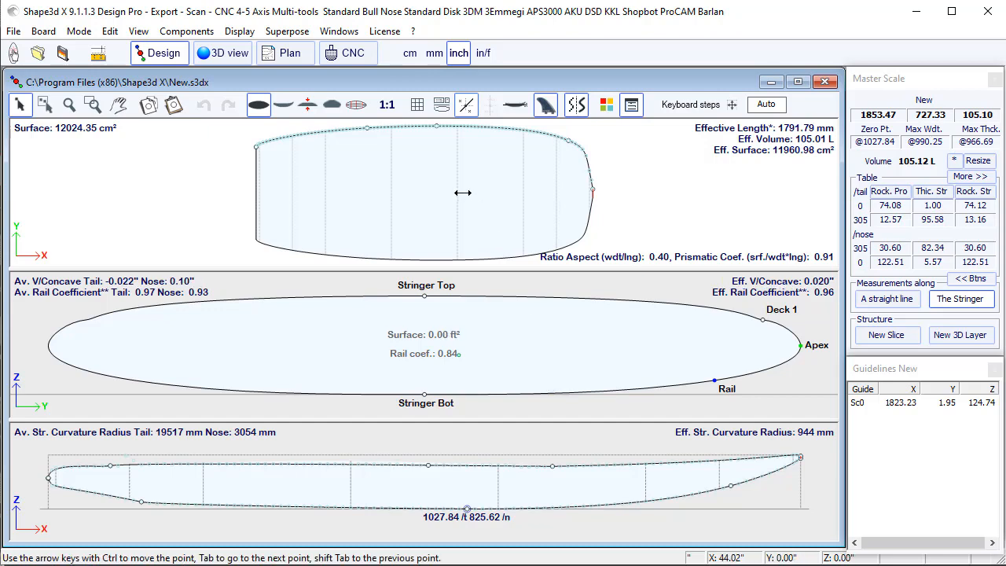
# - Compare Slices 6, 4 and 3 of the imported wing foil board with their scan points
pyautogui.click(462, 192)
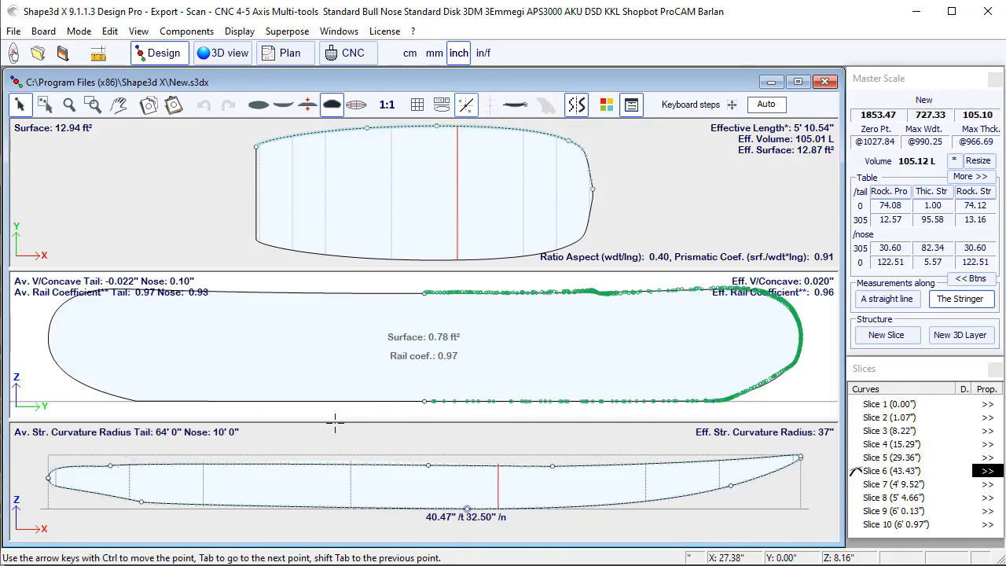
pyautogui.click(392, 201)
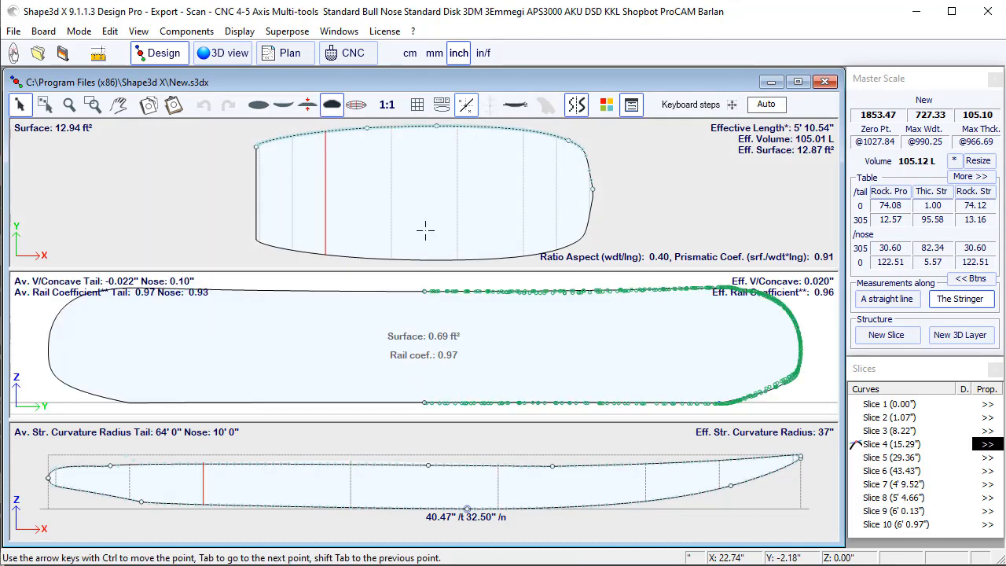
pyautogui.click(291, 186)
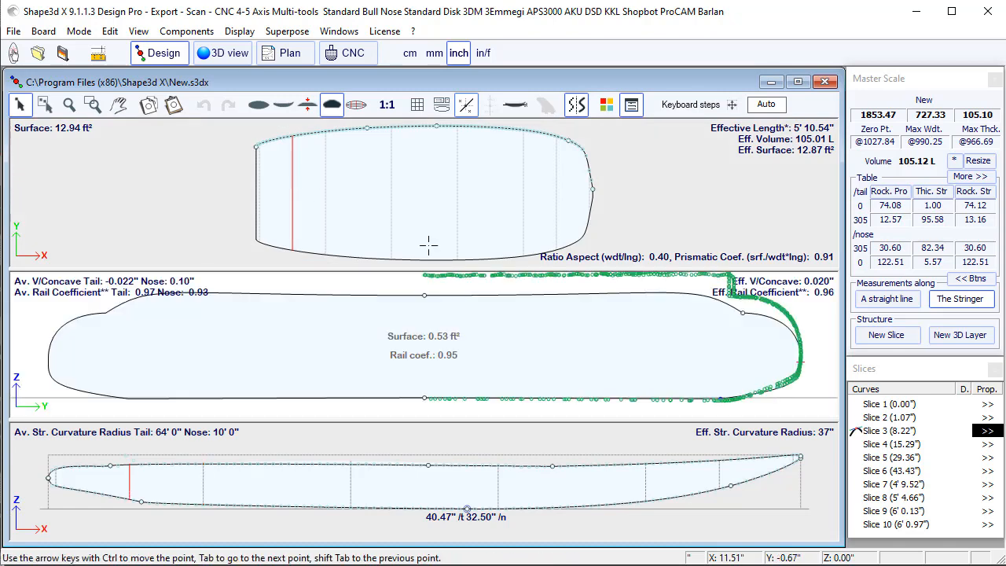
# - Examine the Stringer Top curve and its control points against the scan points in the side view
pyautogui.click(119, 482)
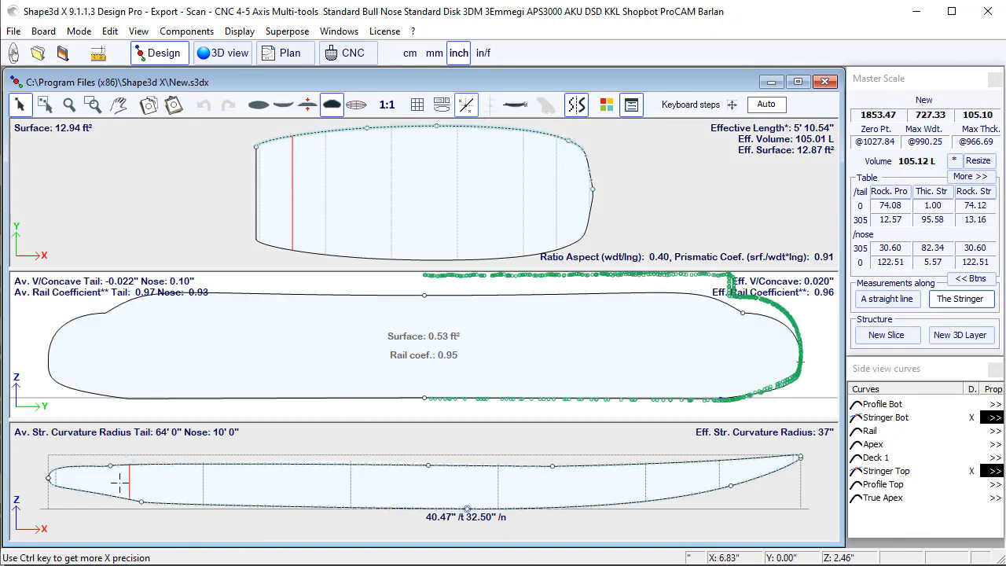
pyautogui.scroll(2, 175, 464)
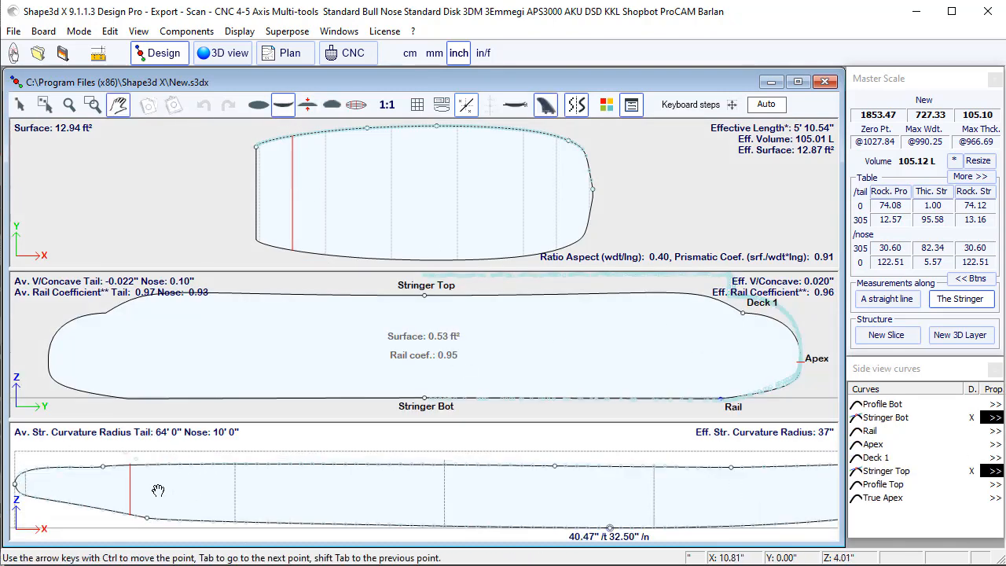
pyautogui.click(103, 470)
pyautogui.click(103, 470)
pyautogui.scroll(-1, 103, 469)
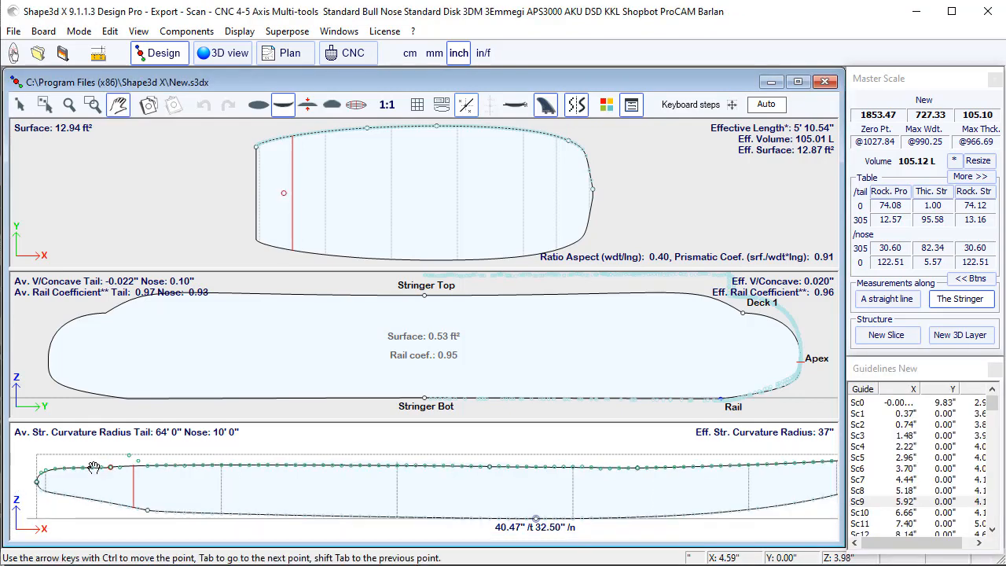
pyautogui.click(636, 470)
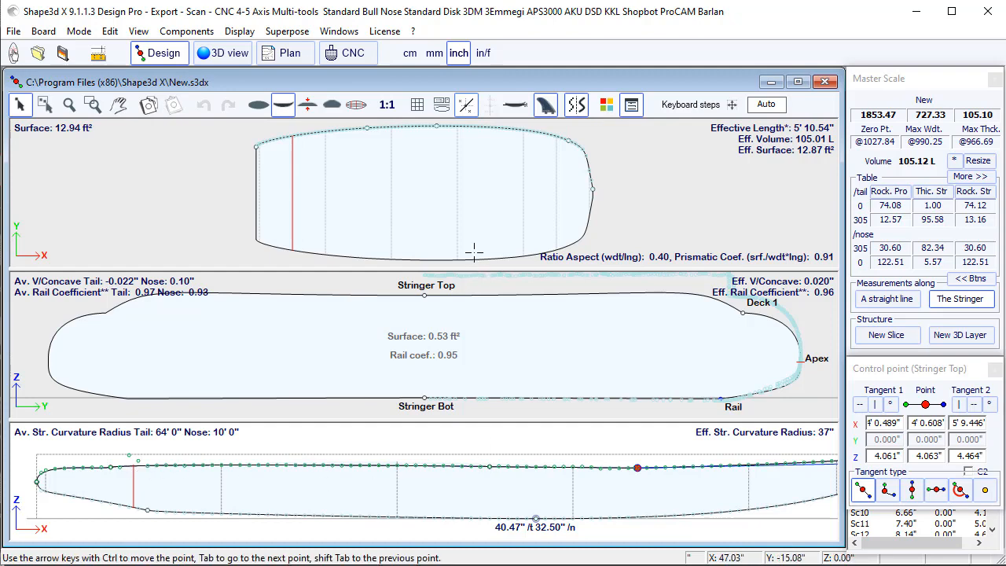
# - Examine the deck bump in the scan points of Slice 6 and compare it with Slice 5
pyautogui.click(461, 222)
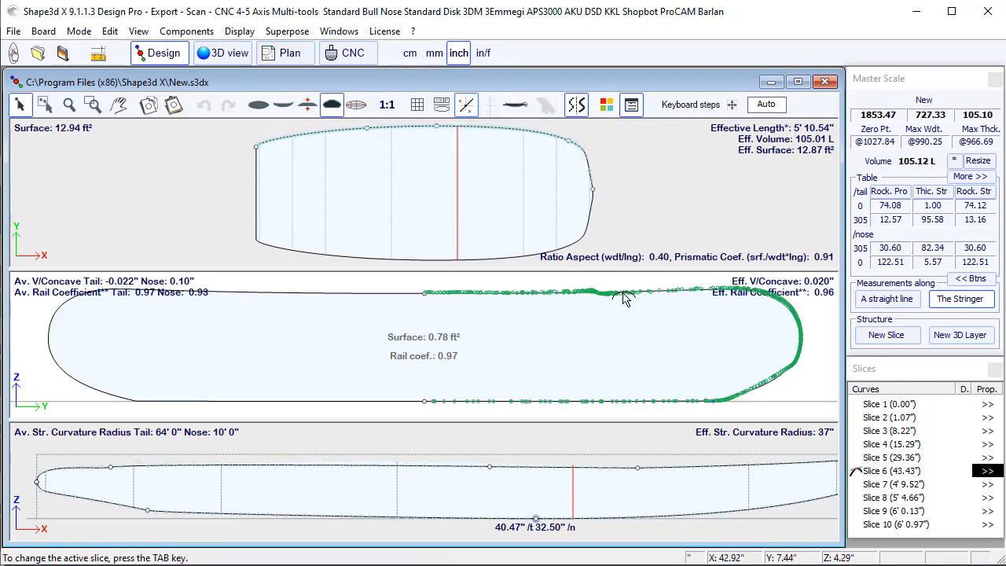
pyautogui.scroll(1, 735, 299)
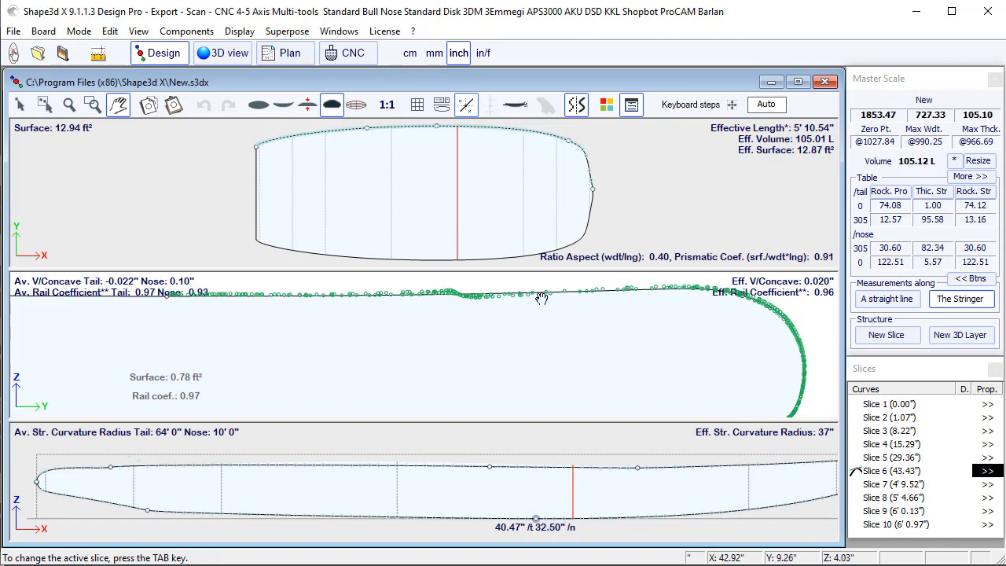
pyautogui.scroll(-2, 606, 305)
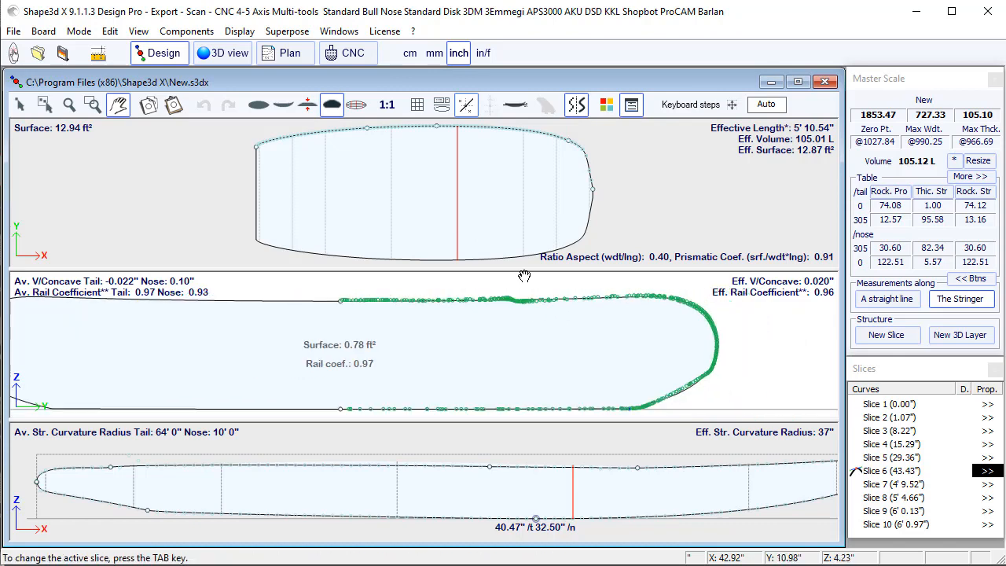
pyautogui.click(392, 209)
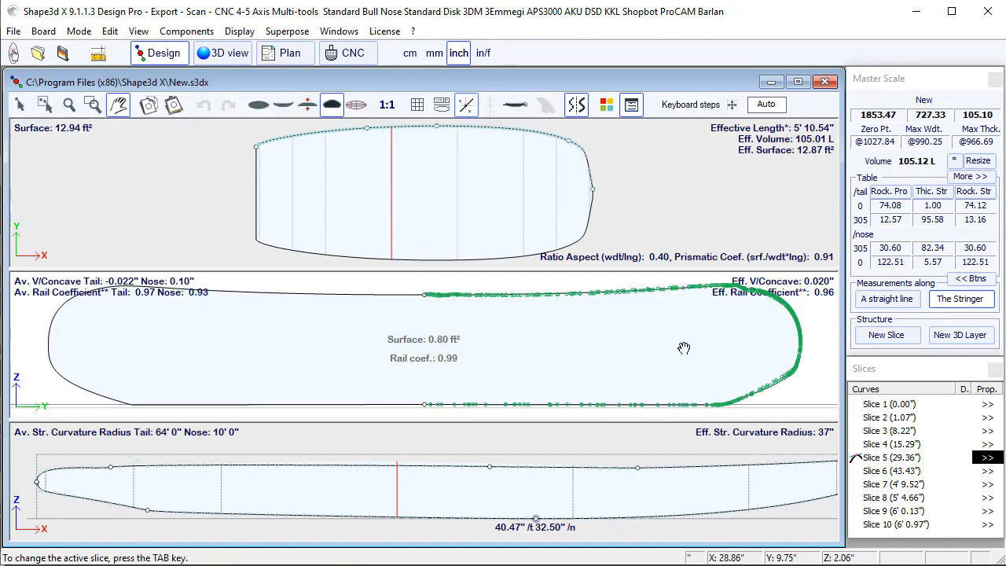
pyautogui.click(20, 105)
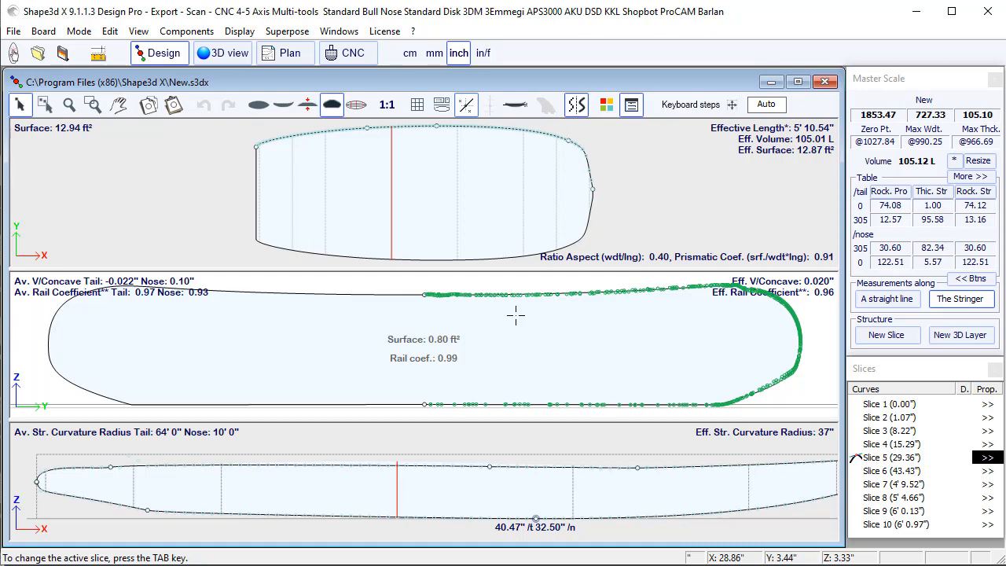
# - Open the finished wing foil board file WingFoil.s3dx
pyautogui.click(38, 53)
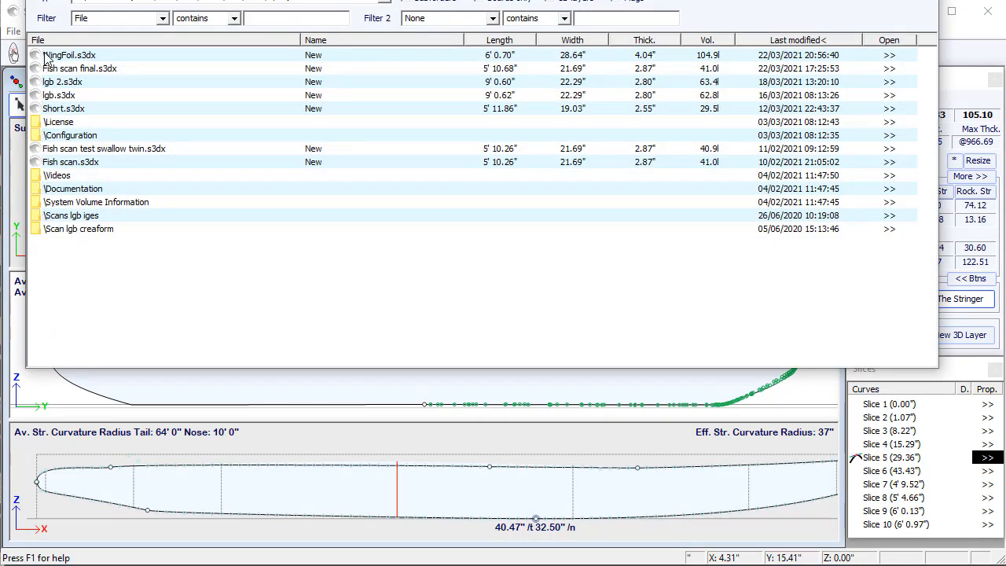
pyautogui.click(55, 56)
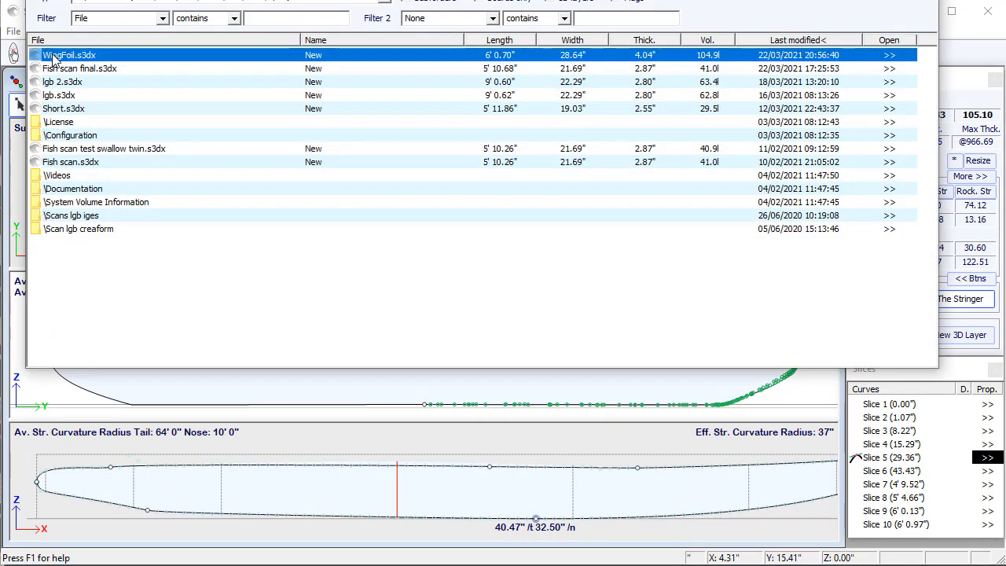
pyautogui.click(896, 378)
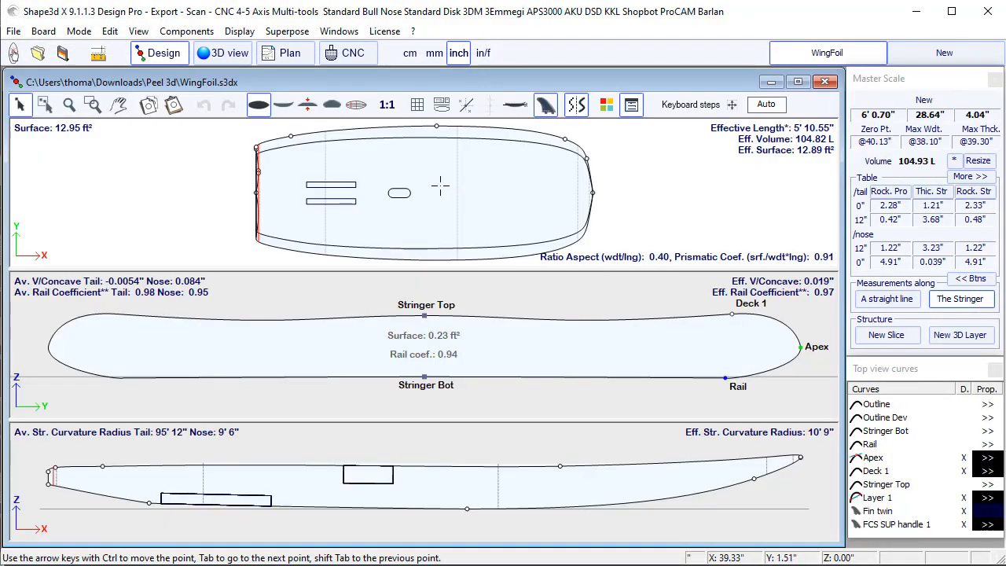
# - Inspect the finished wing foil board's deck, handle, bottom and twin fin boxes in the 3D view
pyautogui.click(228, 54)
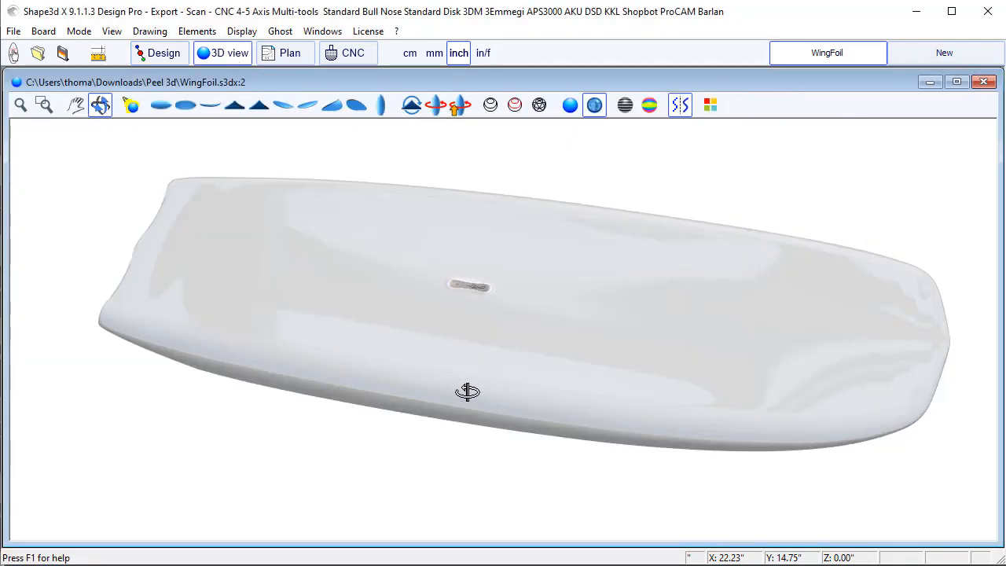
pyautogui.moveTo(472, 398); pyautogui.dragTo(456, 411)
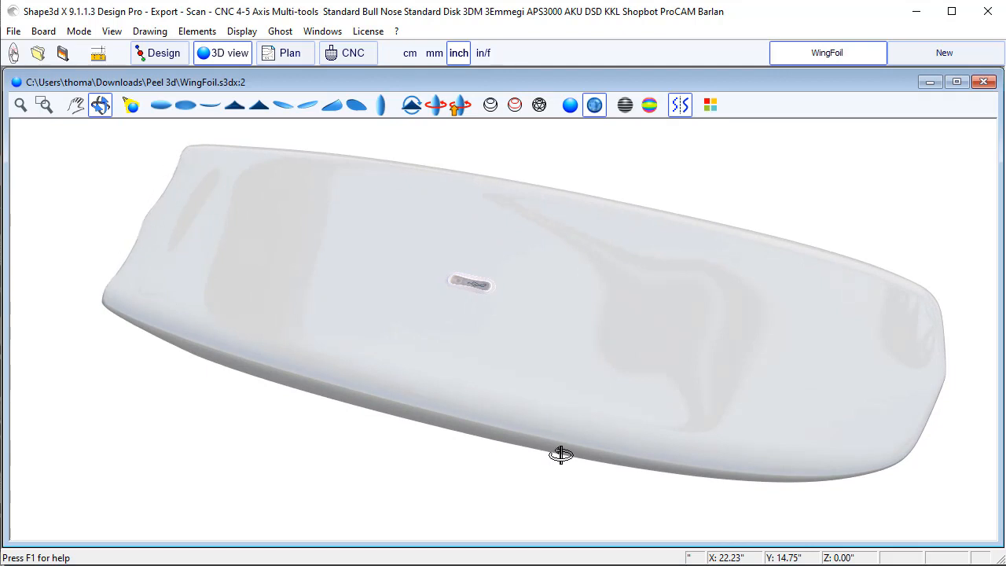
pyautogui.moveTo(561, 456); pyautogui.dragTo(541, 239)
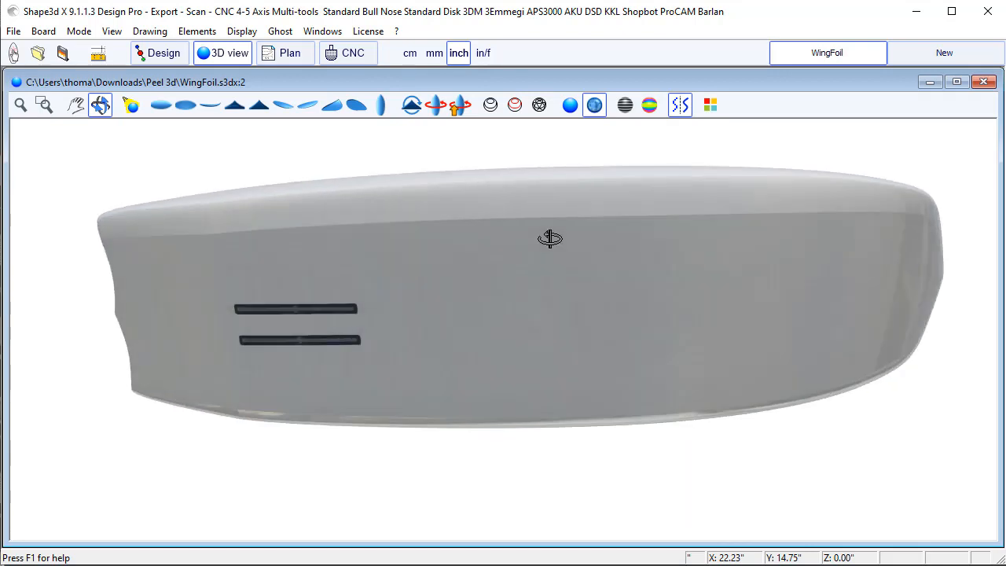
pyautogui.moveTo(537, 308); pyautogui.dragTo(568, 398)
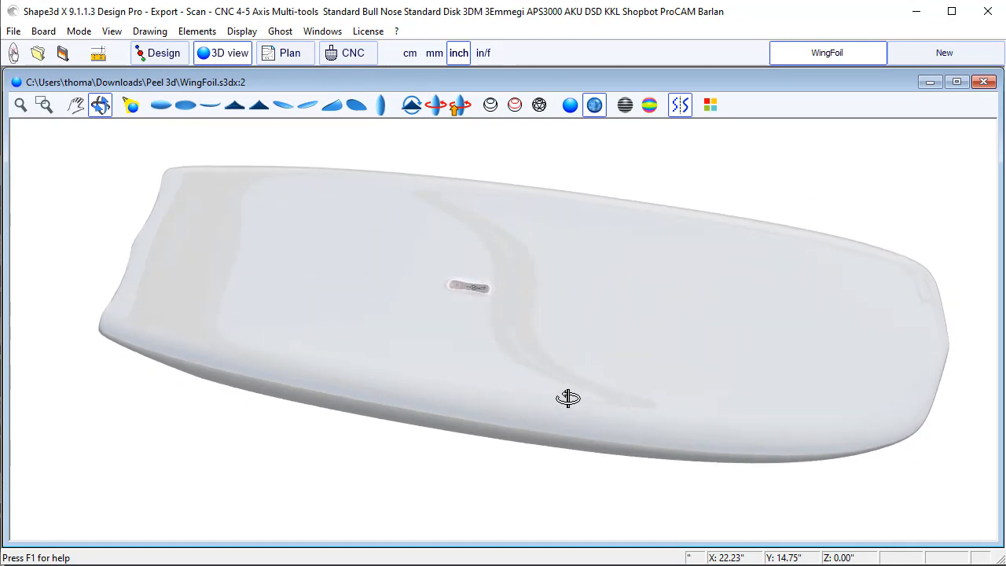